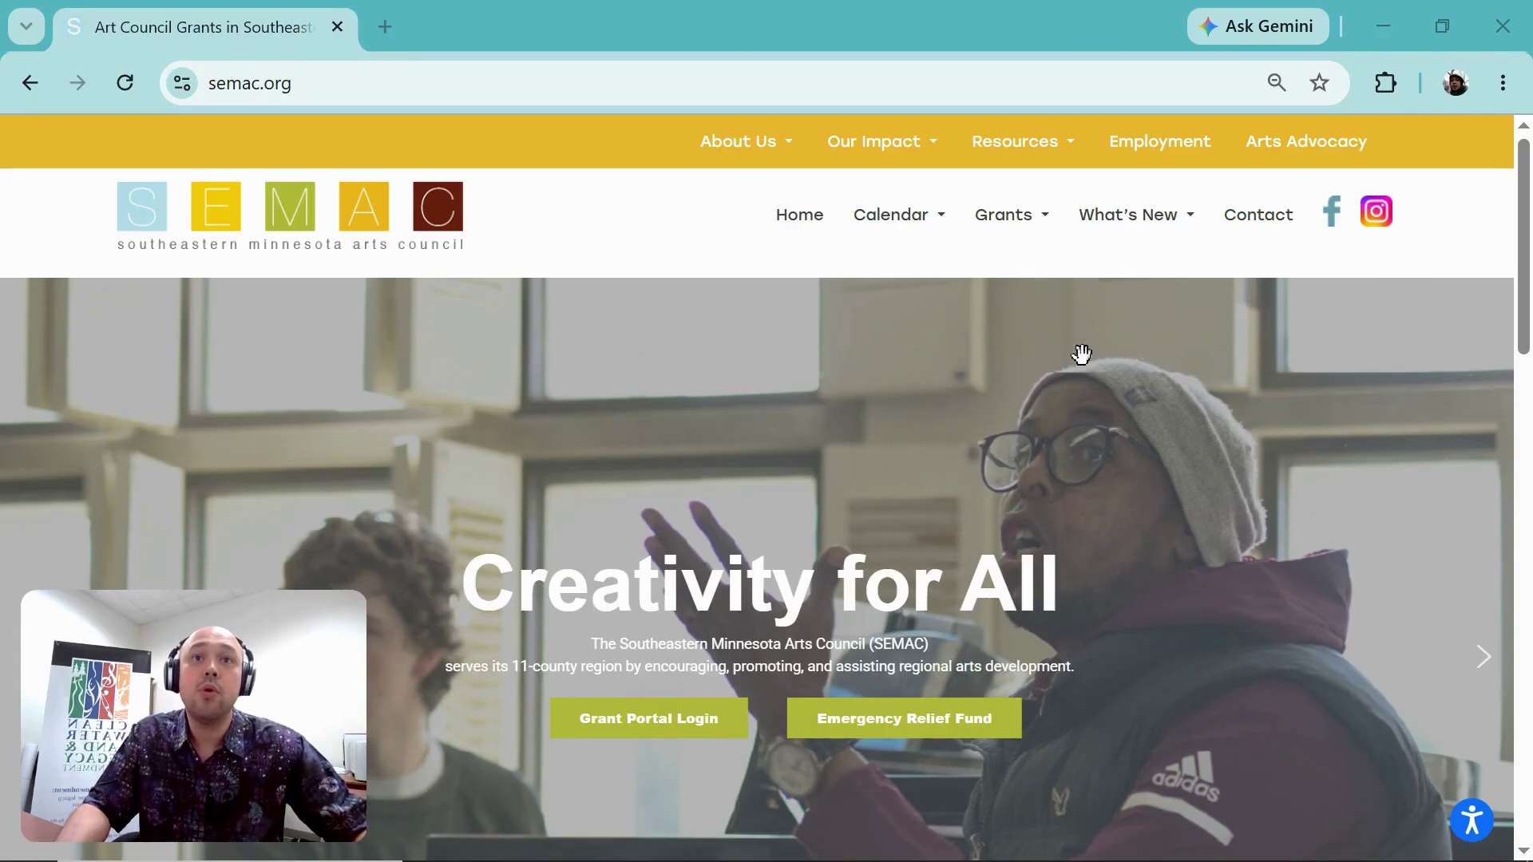
Step: Go to the Grant Programs page from the Grants menu and scroll to Project Support
click(1037, 224)
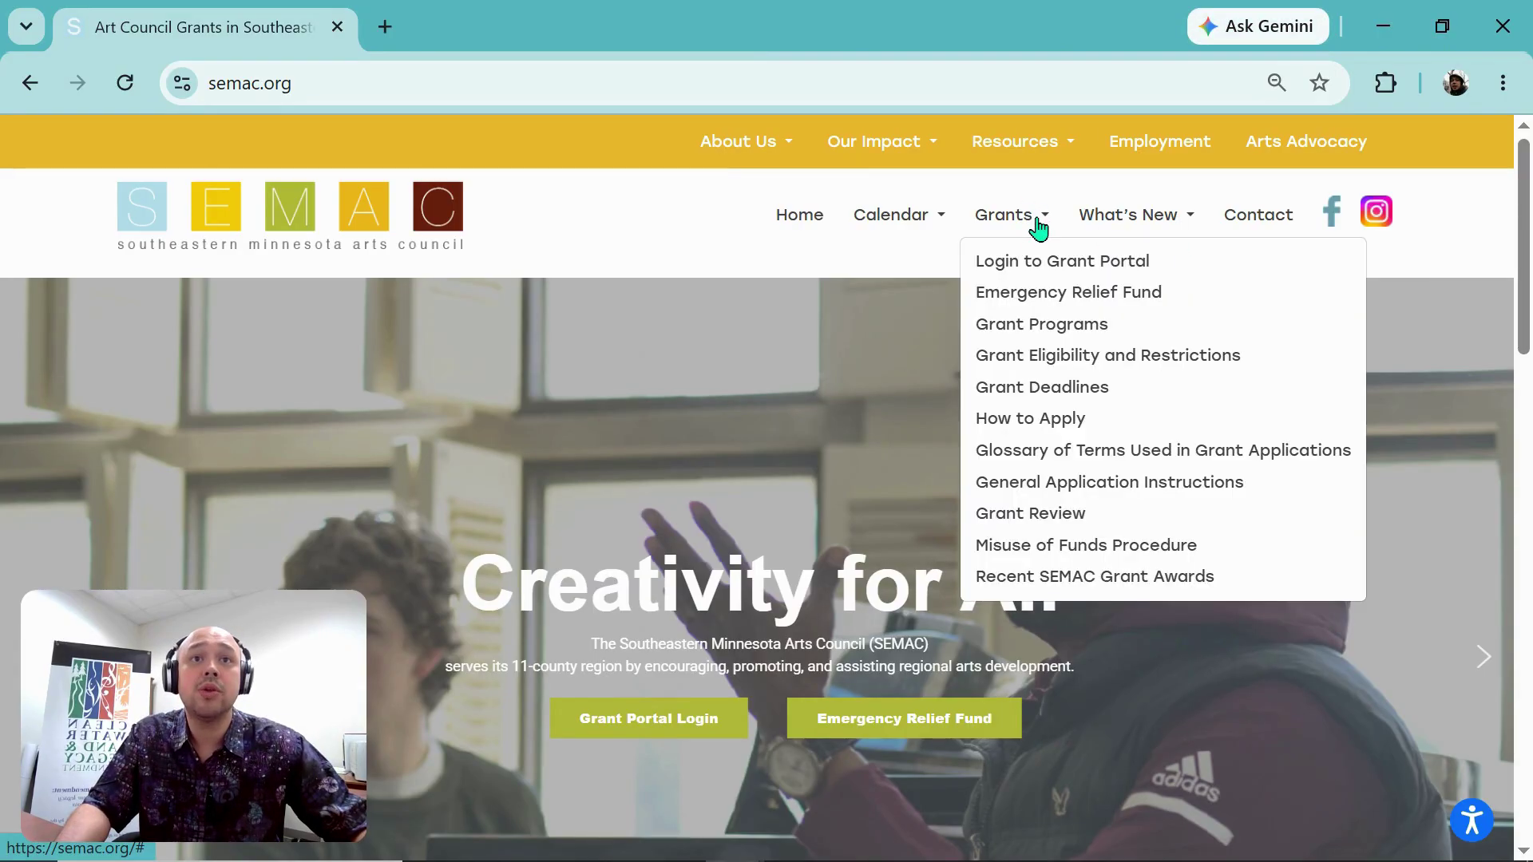
click(1044, 335)
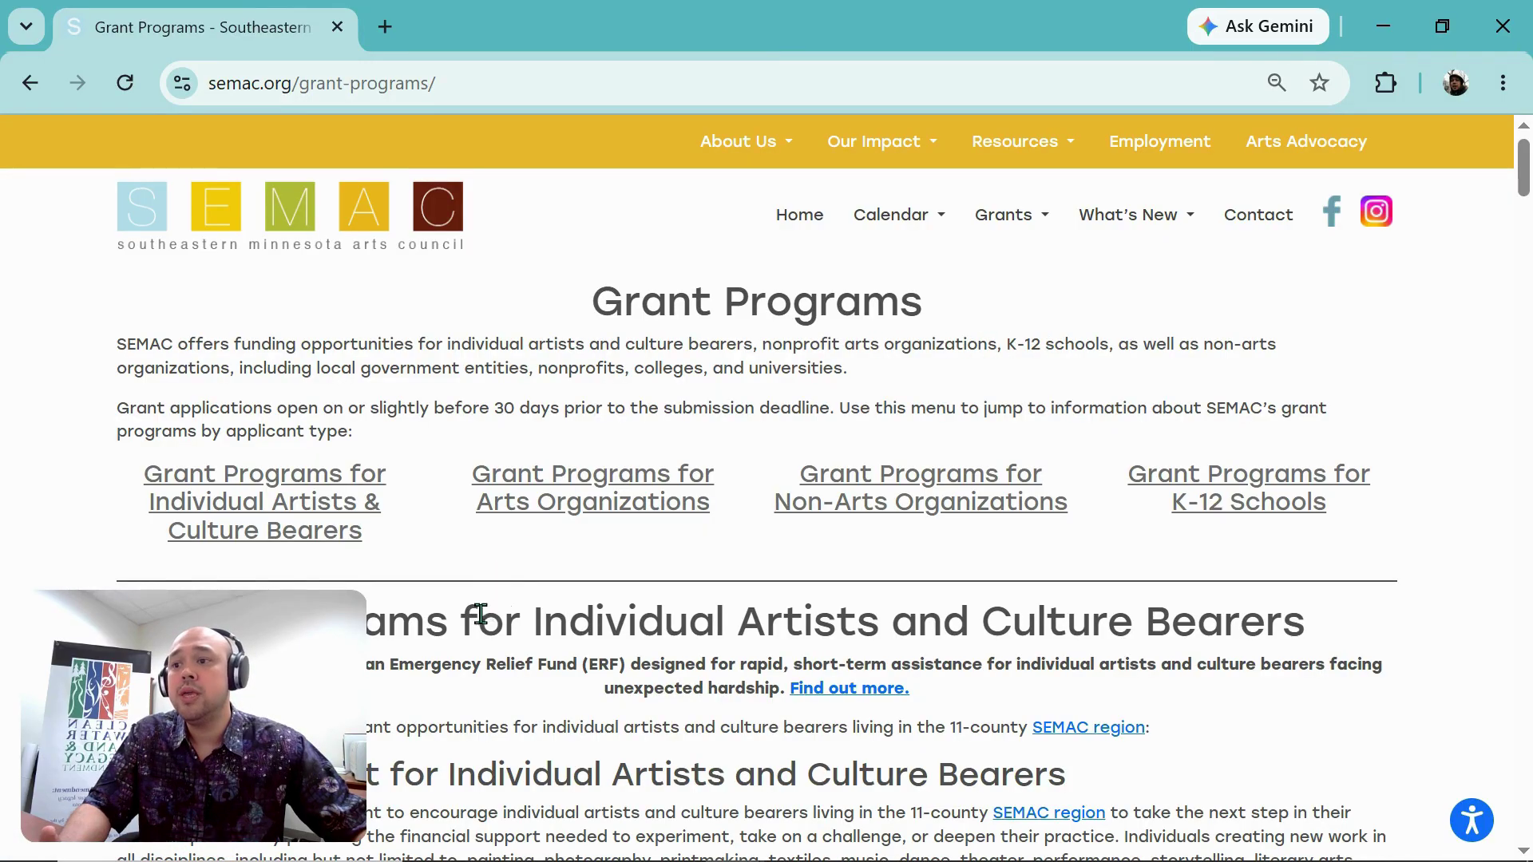
scroll(478, 614, down, 2)
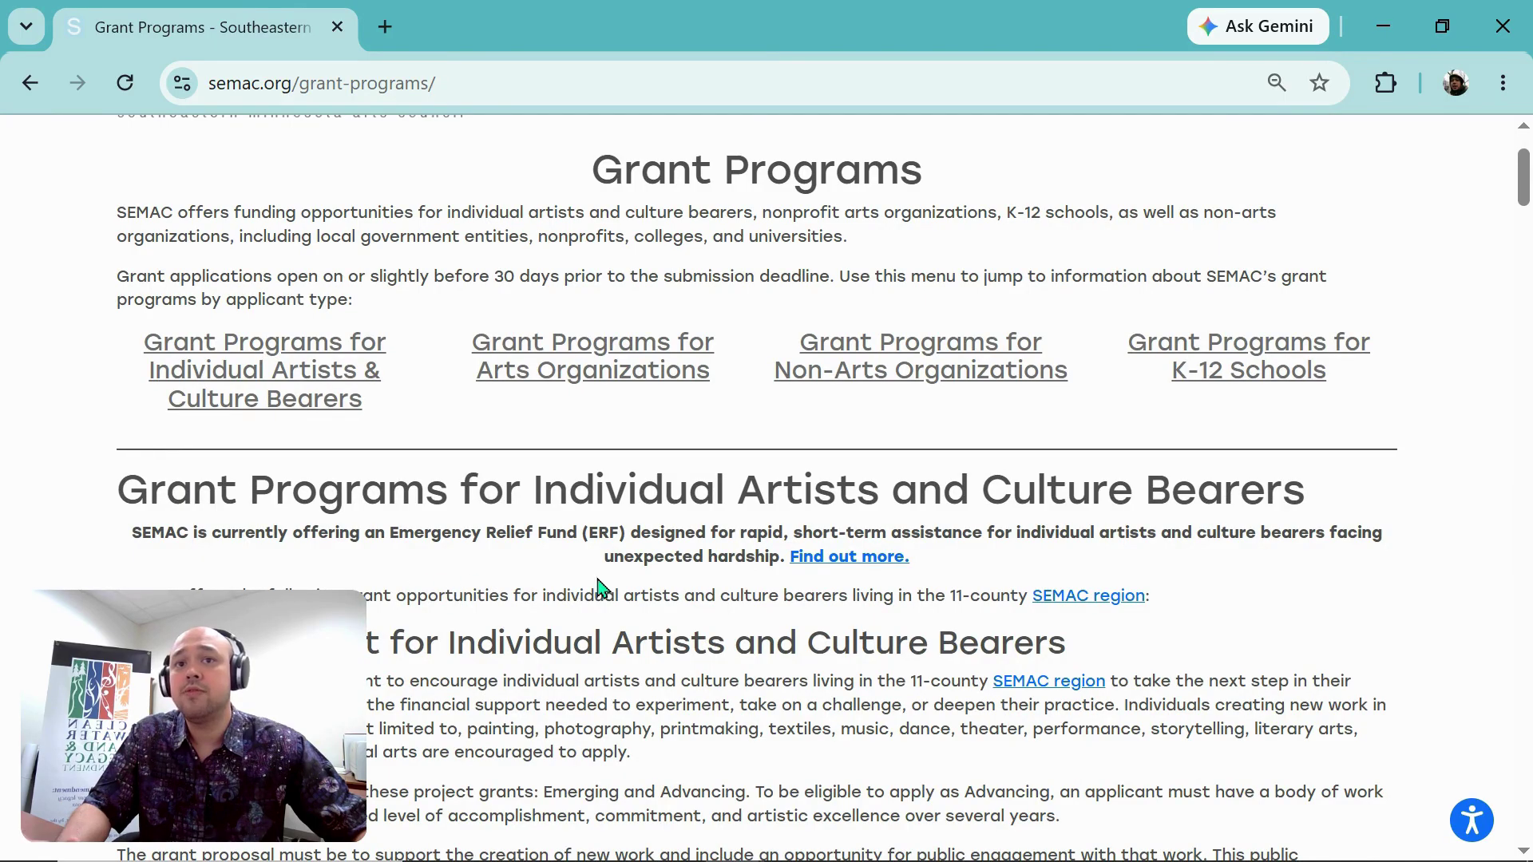
scroll(631, 587, down, 2)
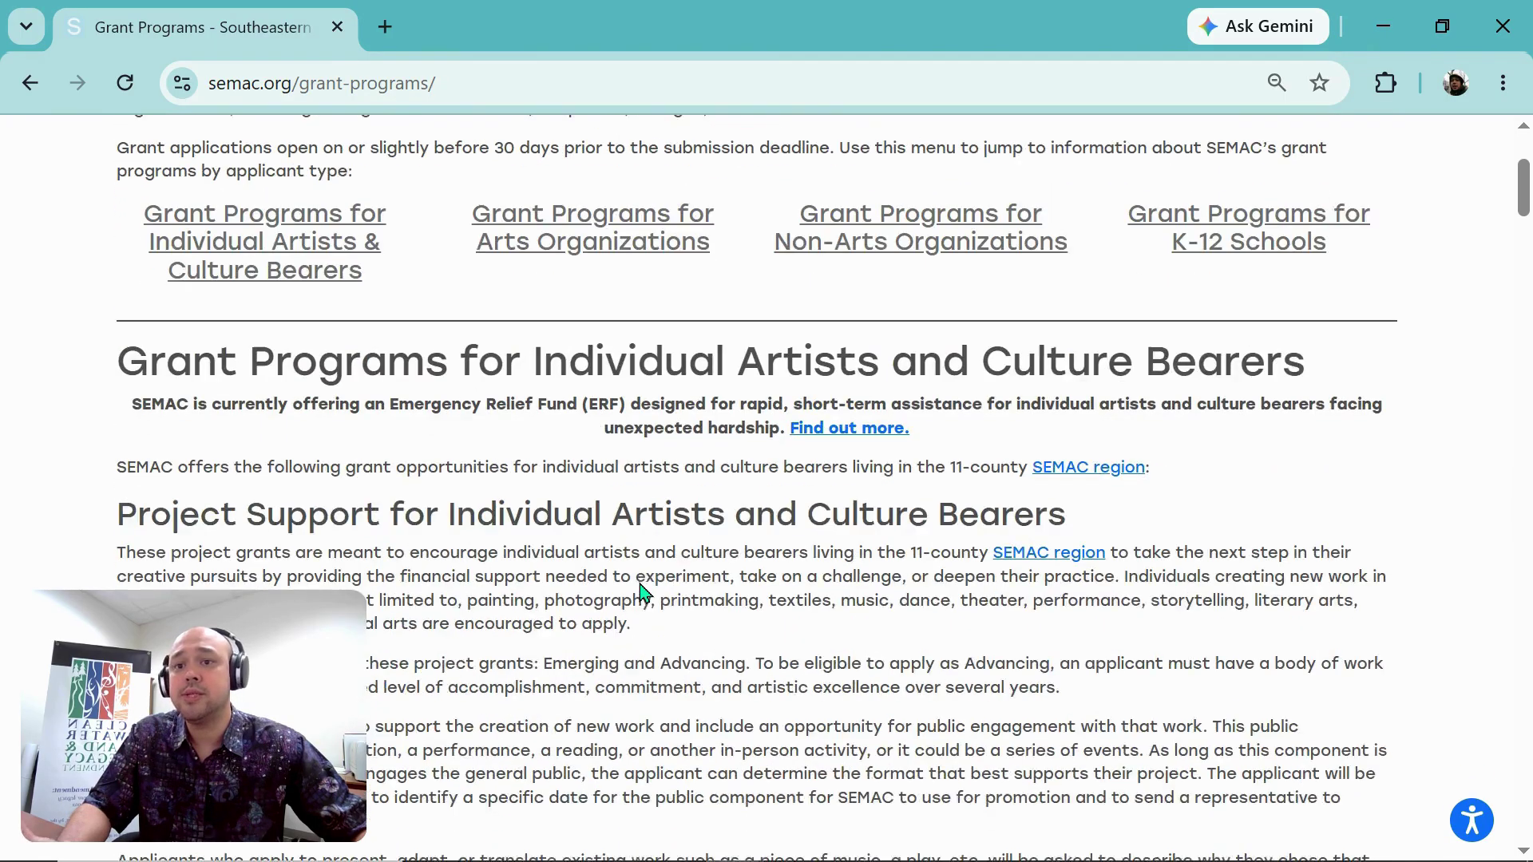
scroll(636, 583, down, 2)
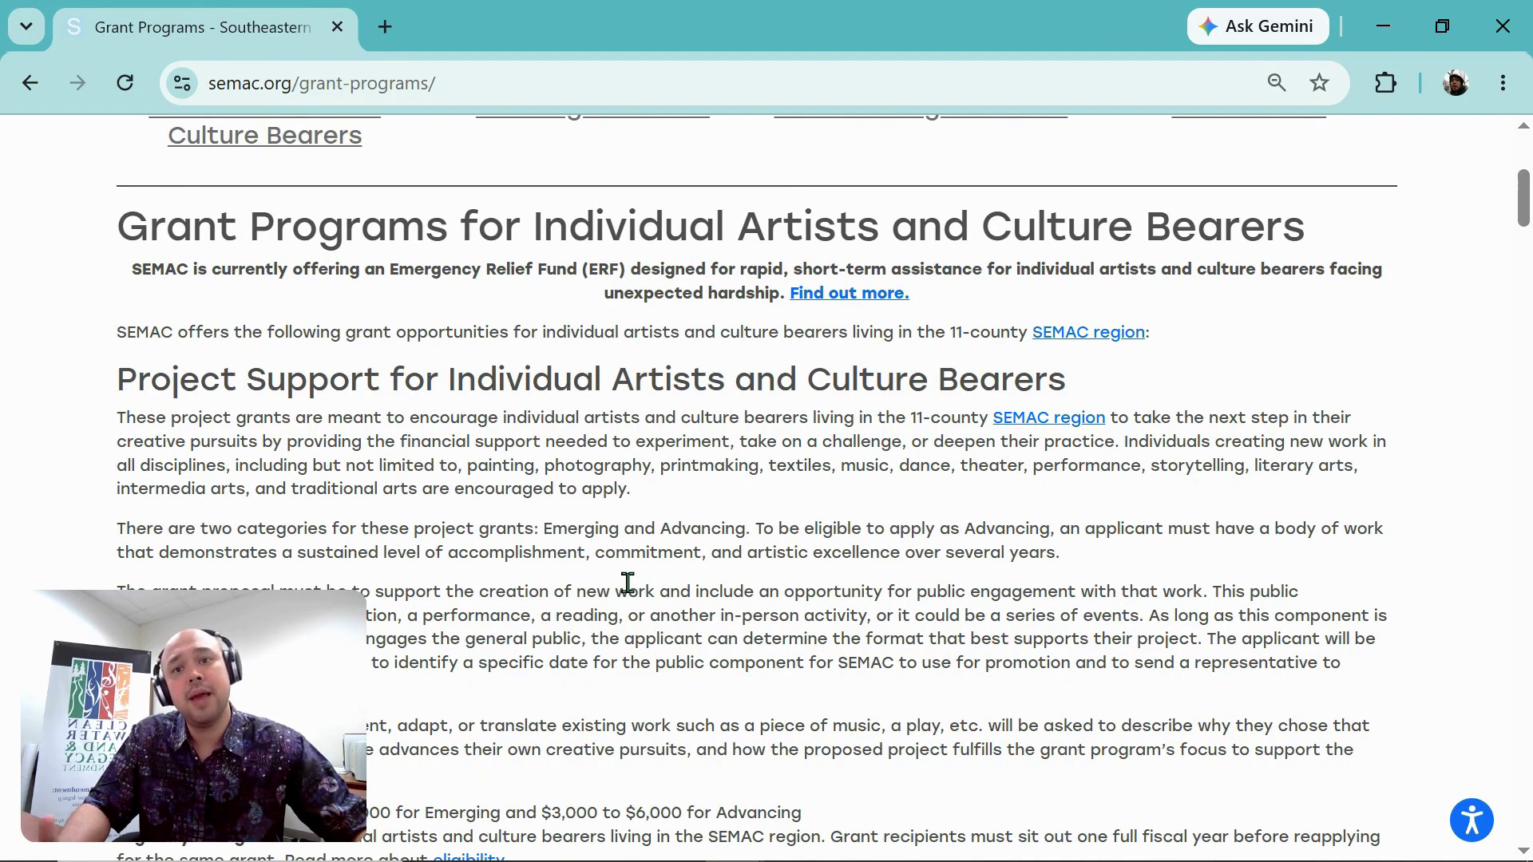
scroll(625, 582, down, 1)
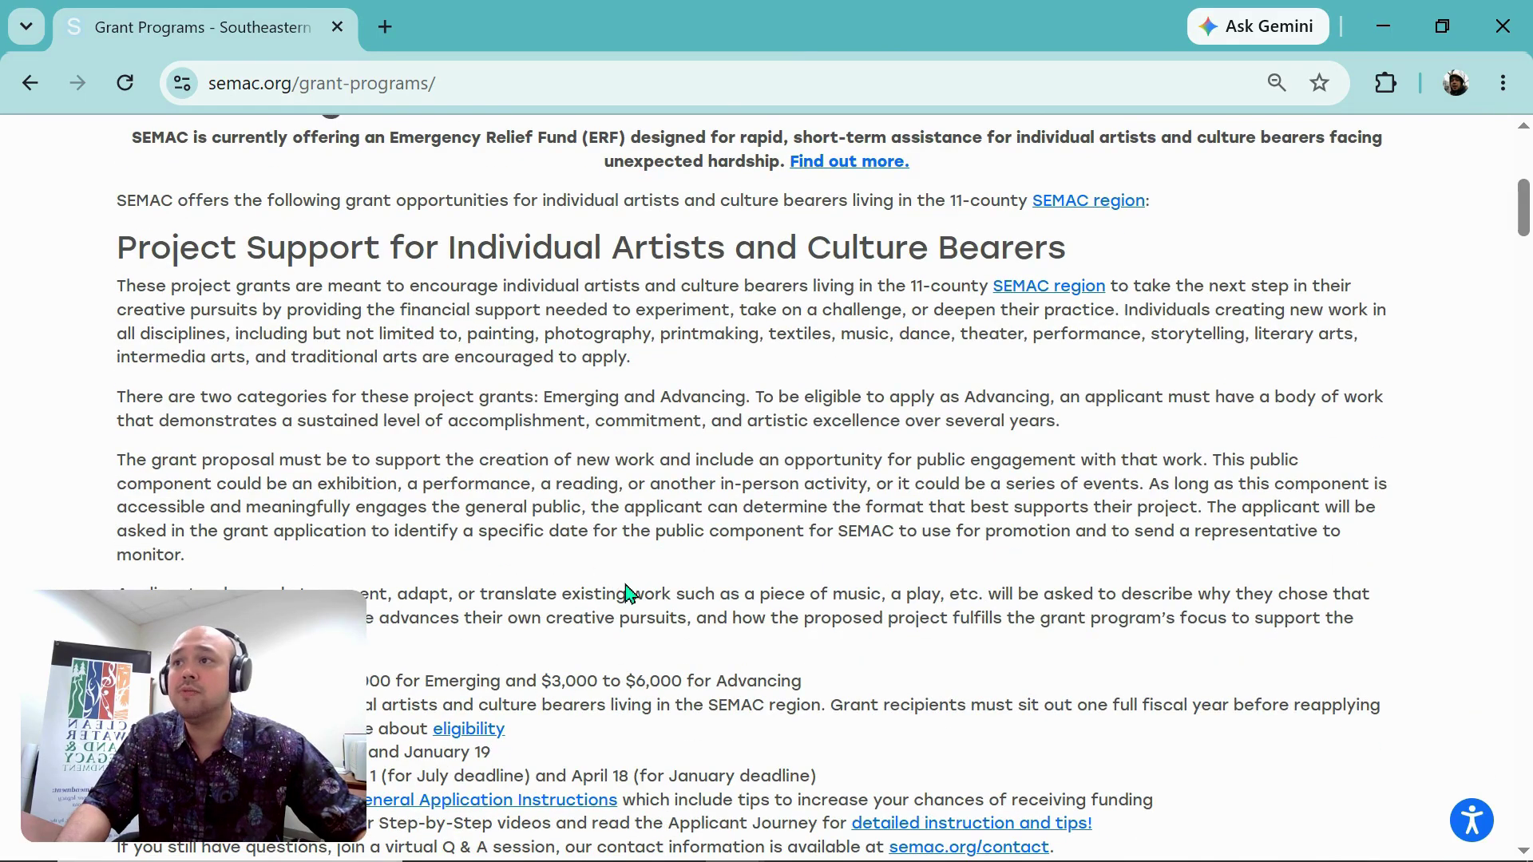
scroll(625, 583, down, 1)
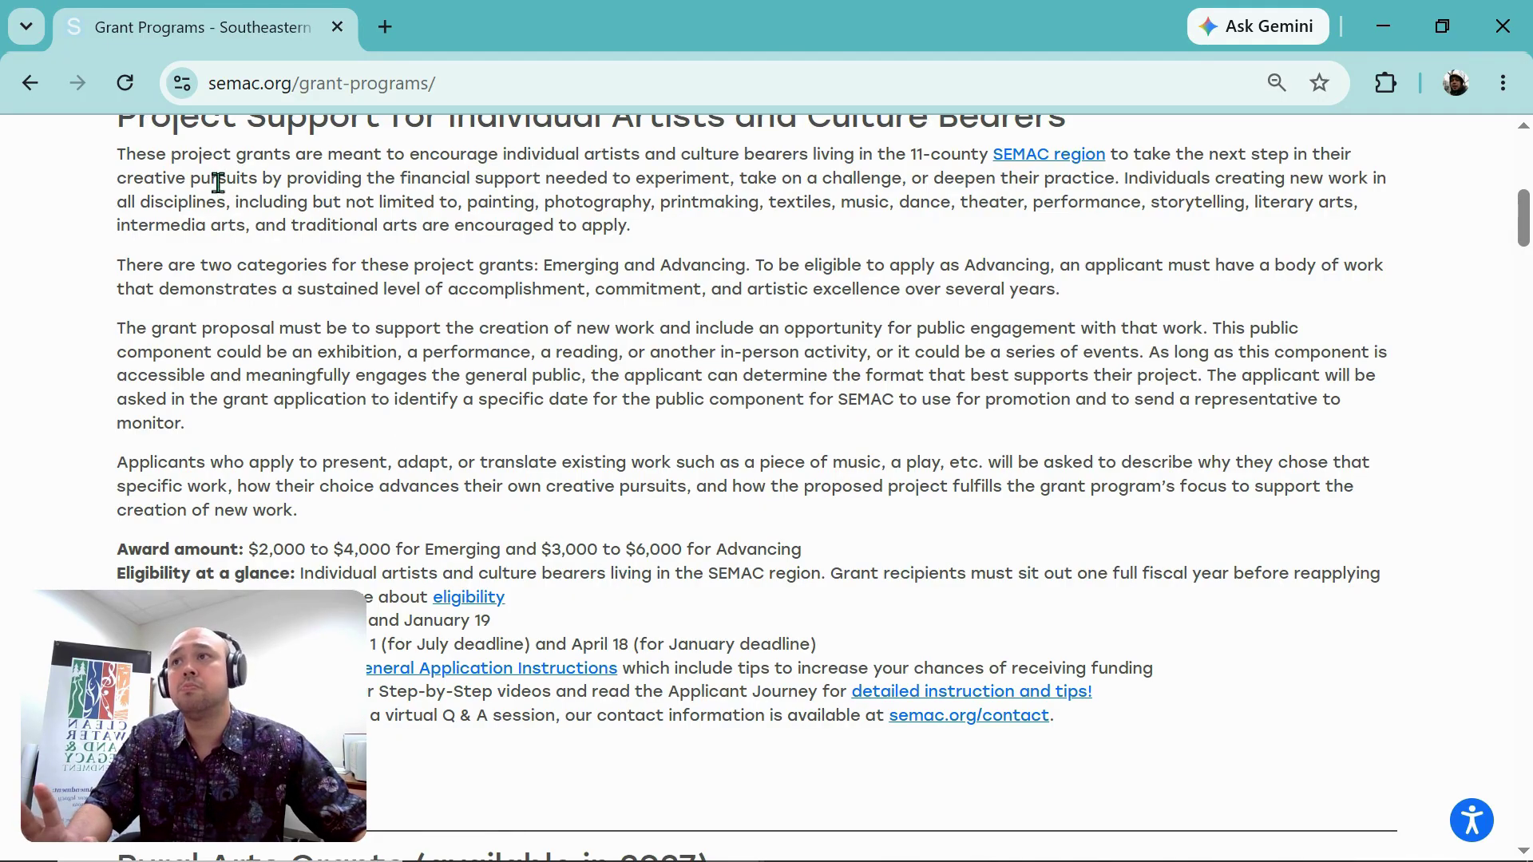
Step: Review the Project Support award amounts, eligibility, and July 28/January 19 deadlines
scroll(222, 231, up, 1)
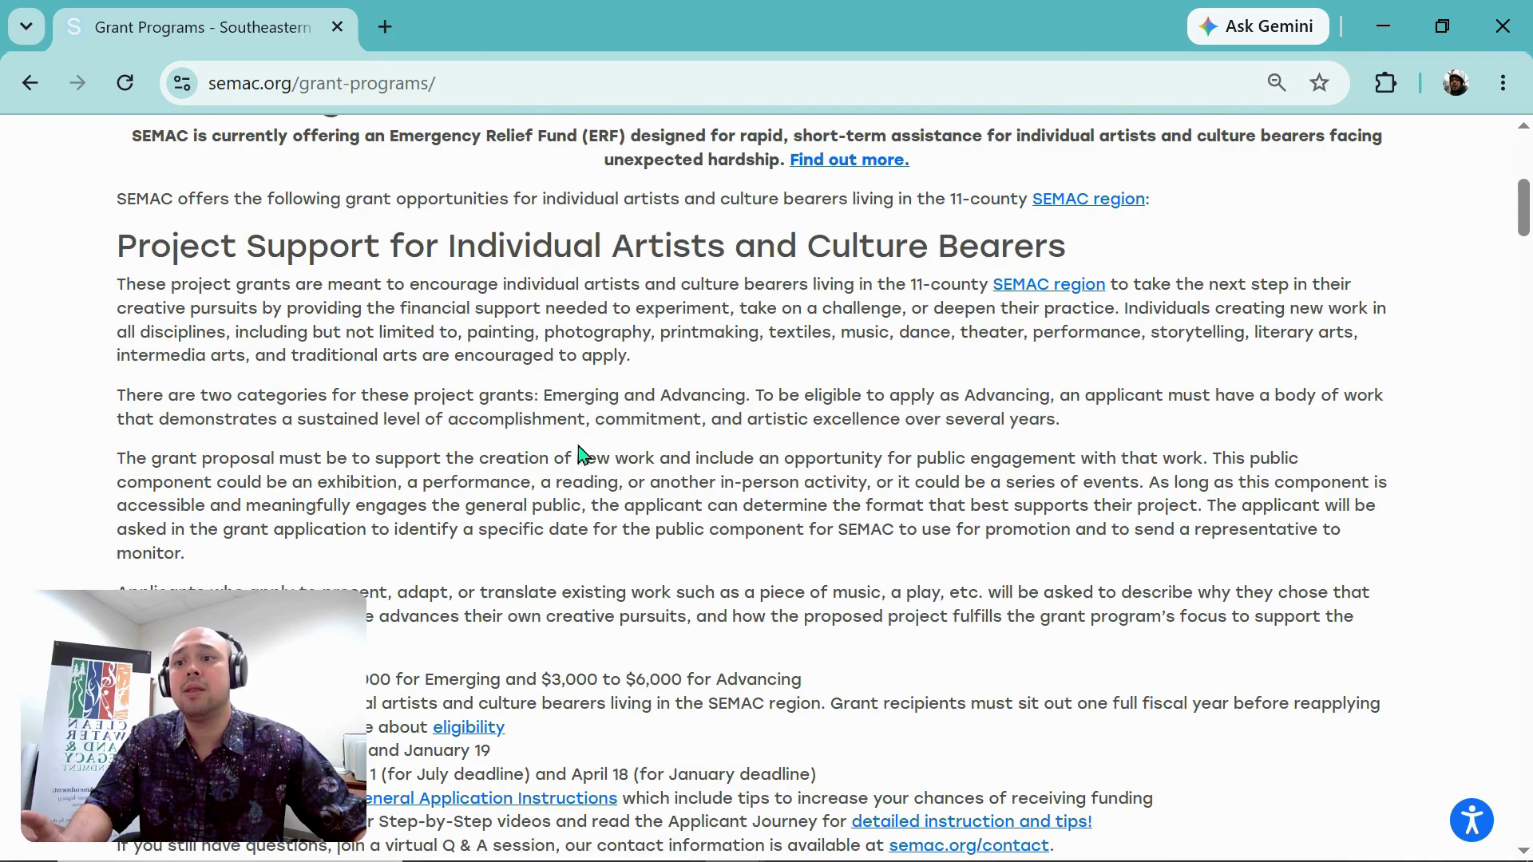
scroll(582, 449, down, 2)
scroll(584, 443, up, 1)
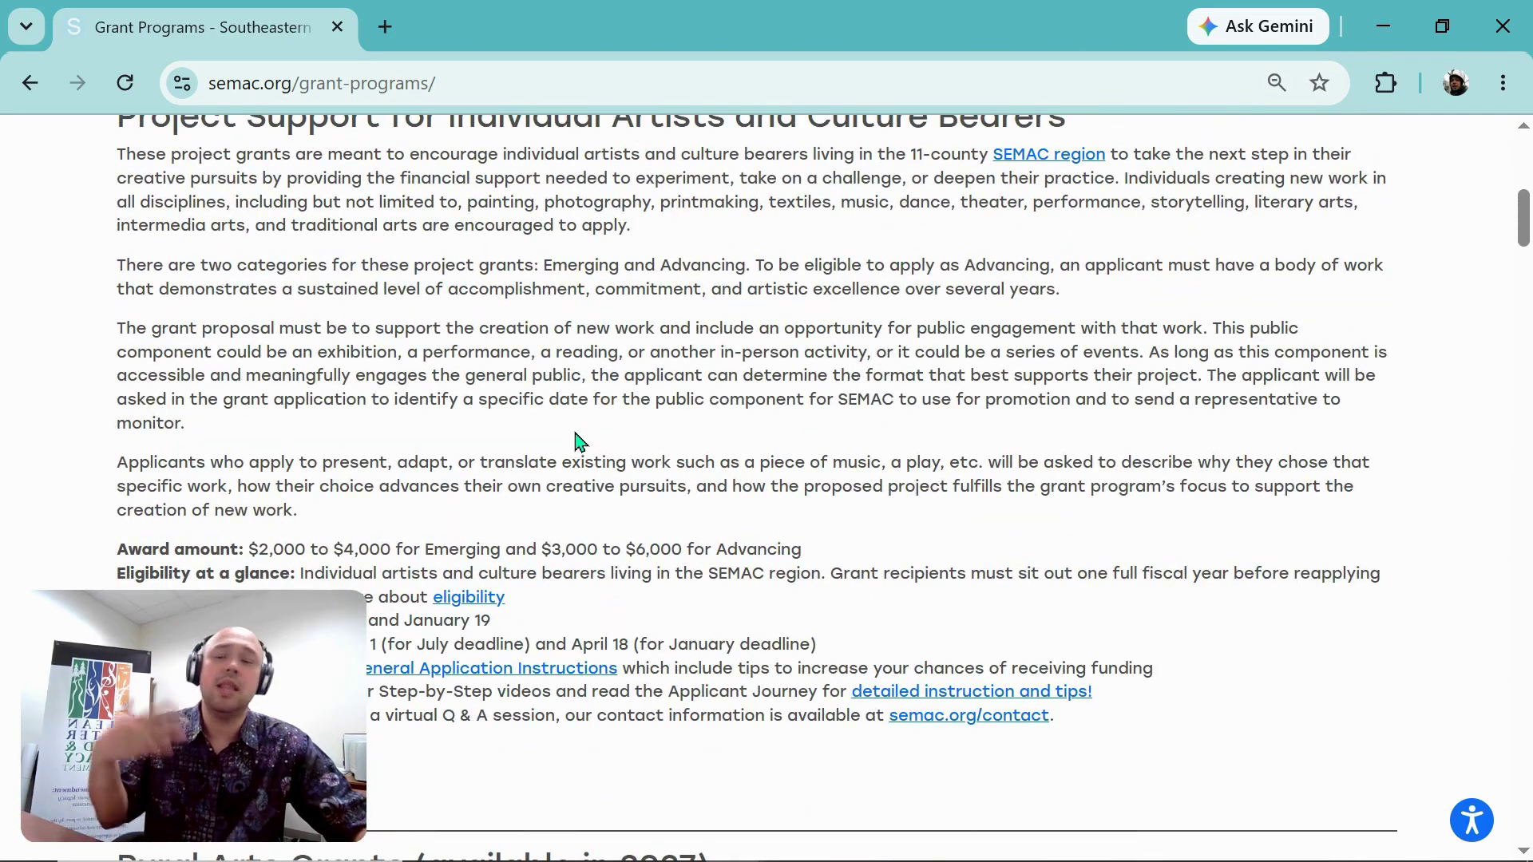
scroll(579, 442, down, 1)
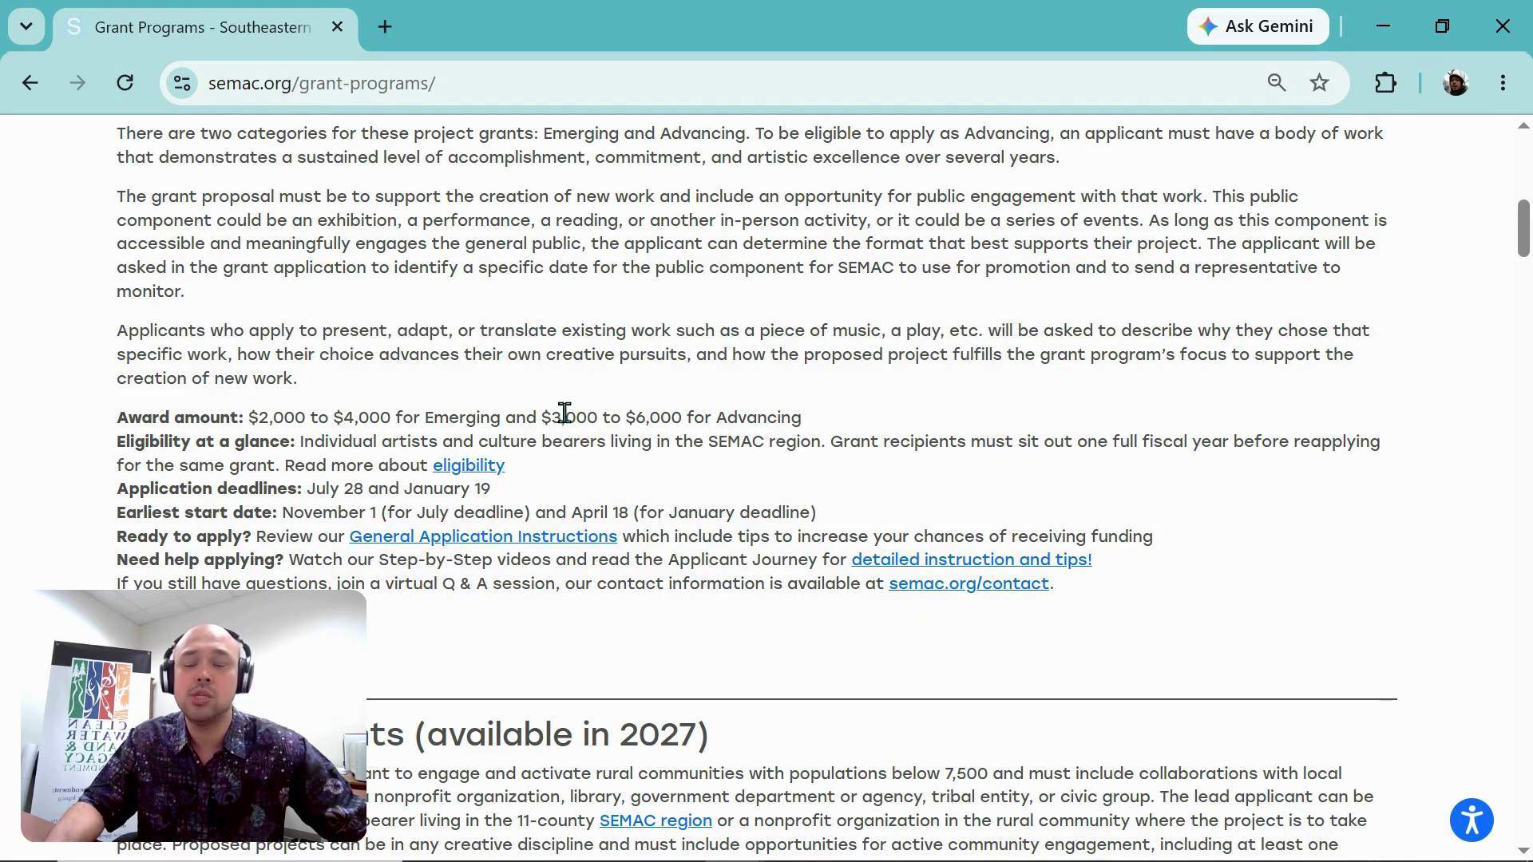
scroll(565, 412, up, 3)
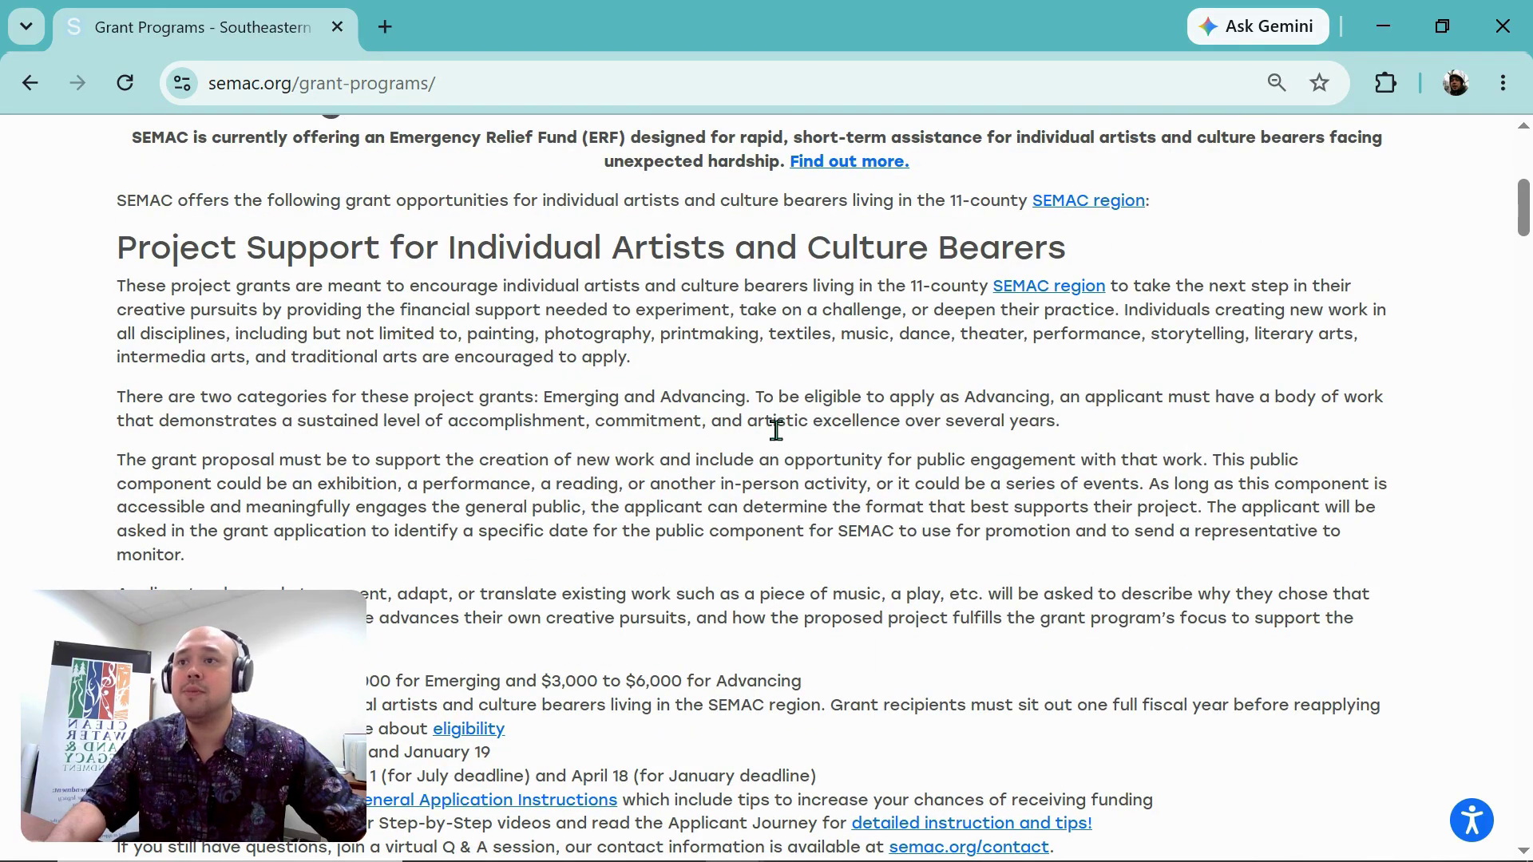
scroll(769, 431, down, 3)
scroll(766, 427, down, 1)
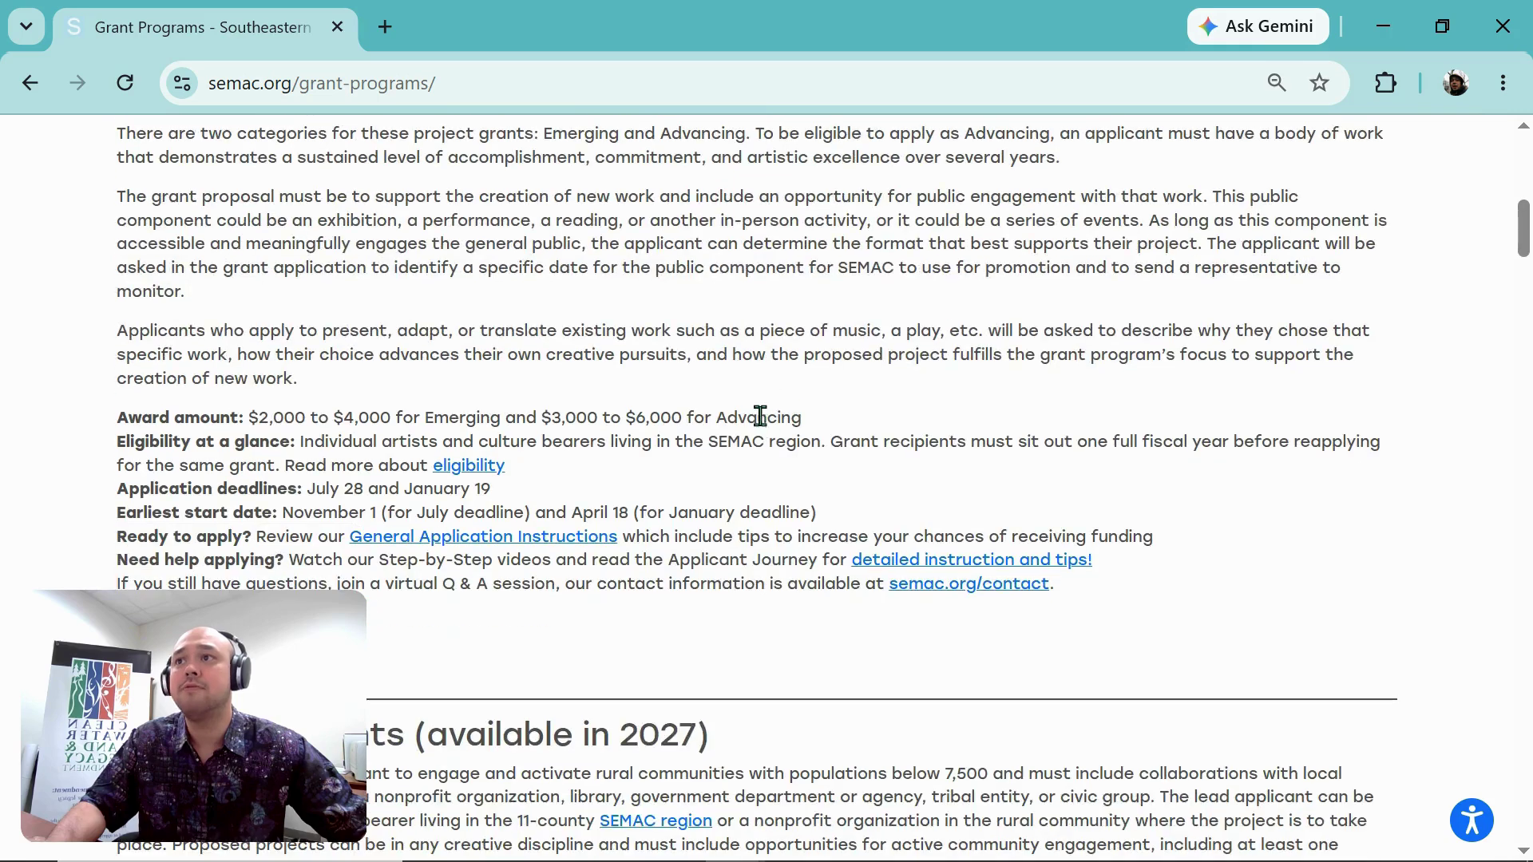
scroll(671, 395, down, 2)
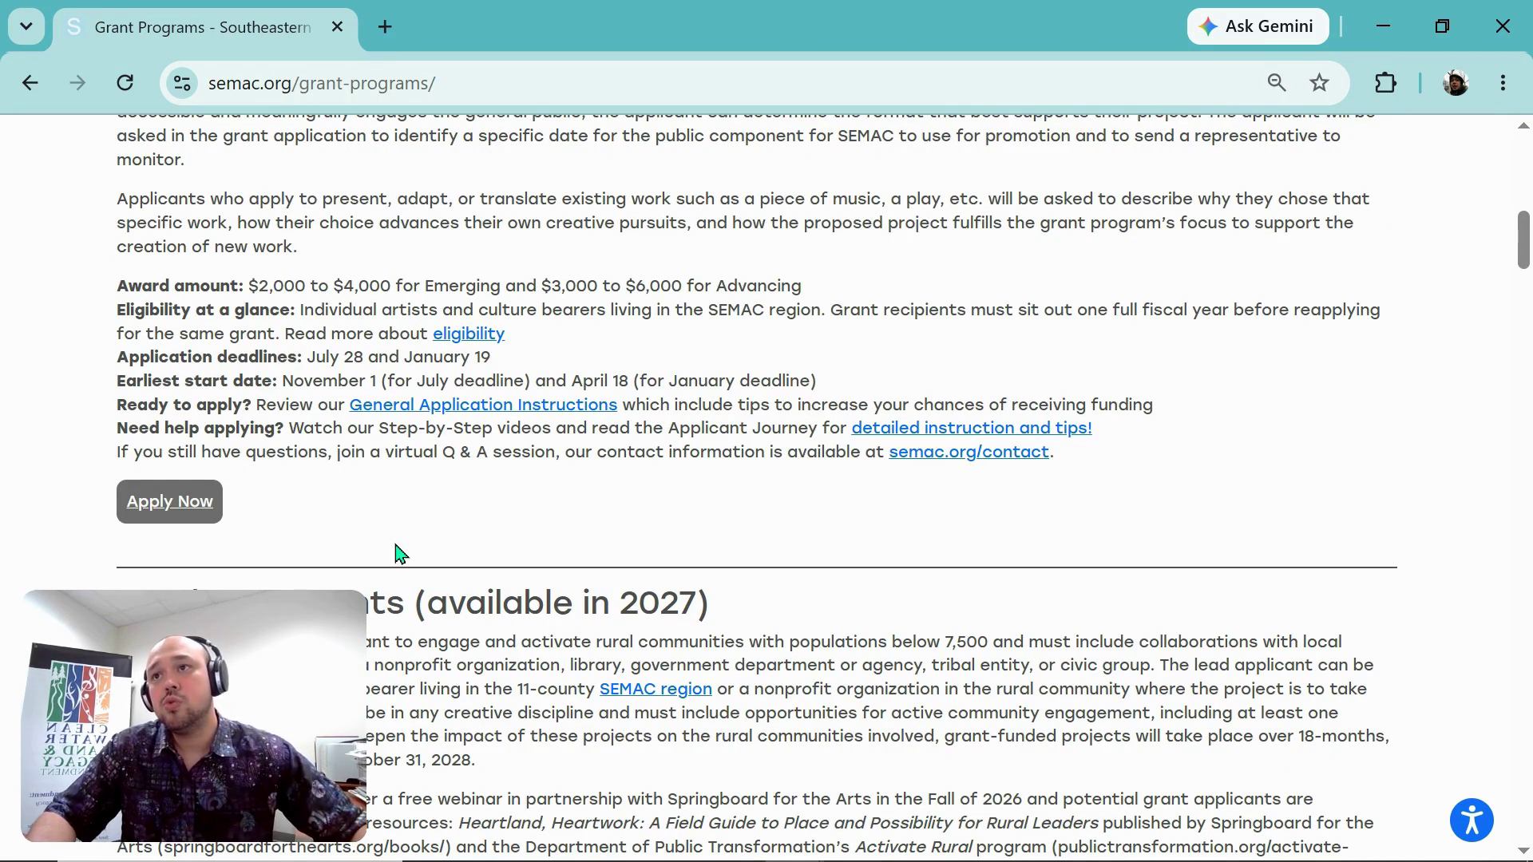
scroll(401, 554, up, 8)
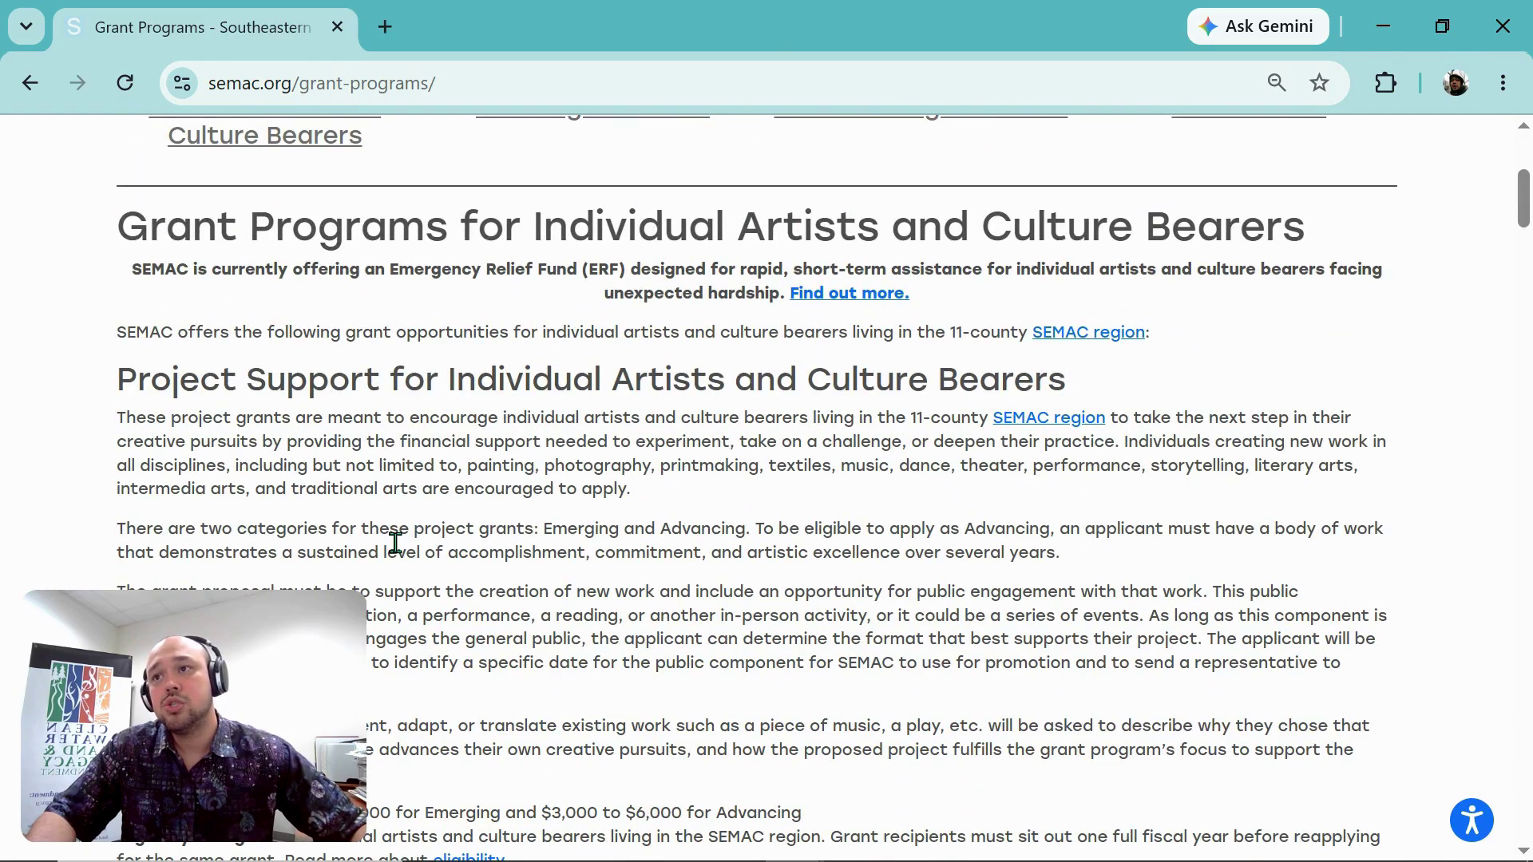
scroll(395, 543, down, 2)
drag(123, 239, 1105, 250)
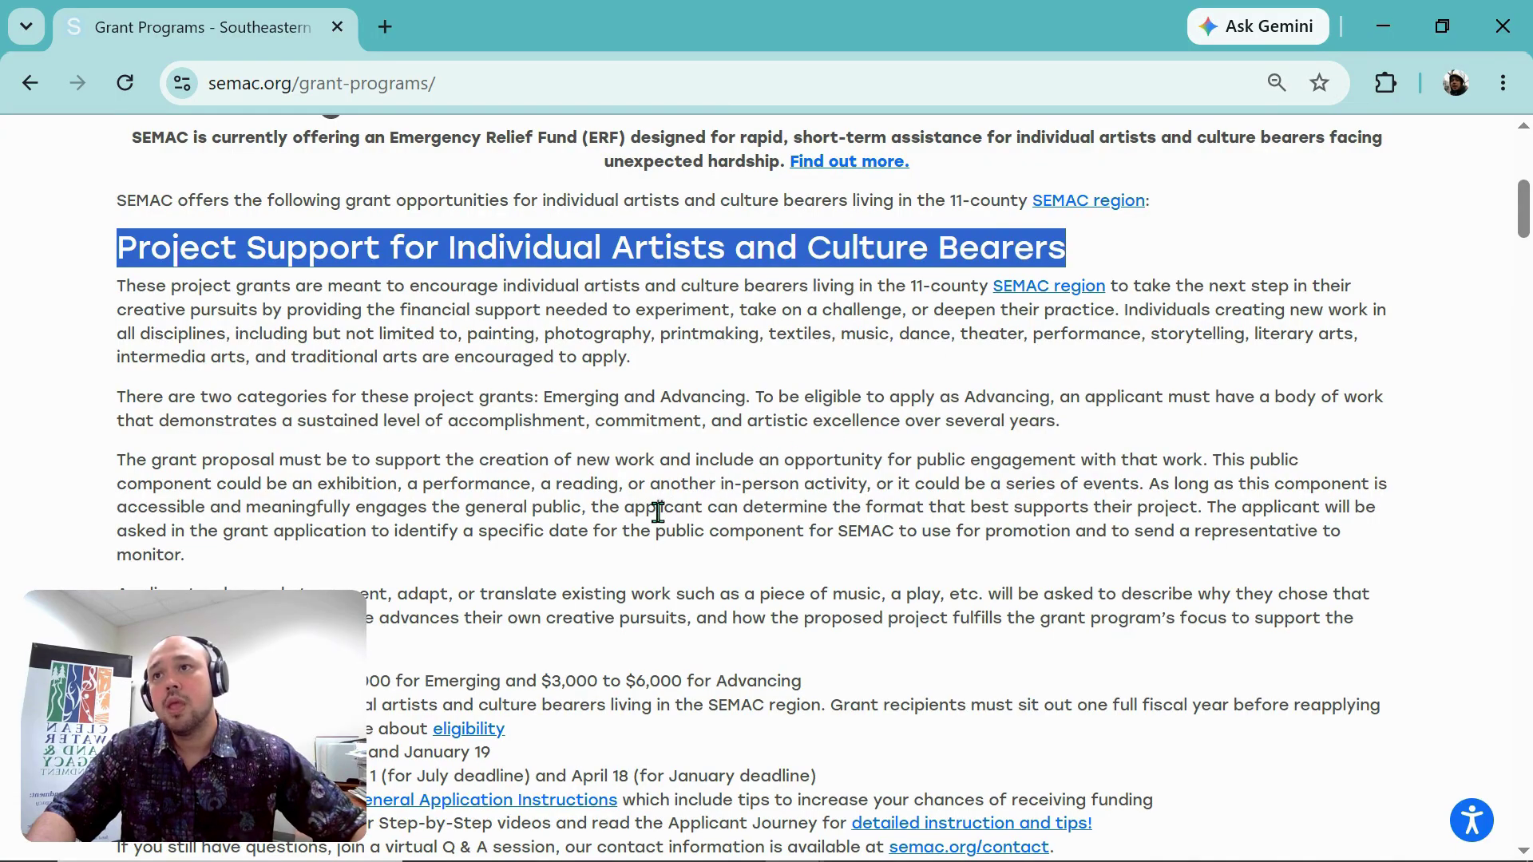
scroll(758, 511, down, 4)
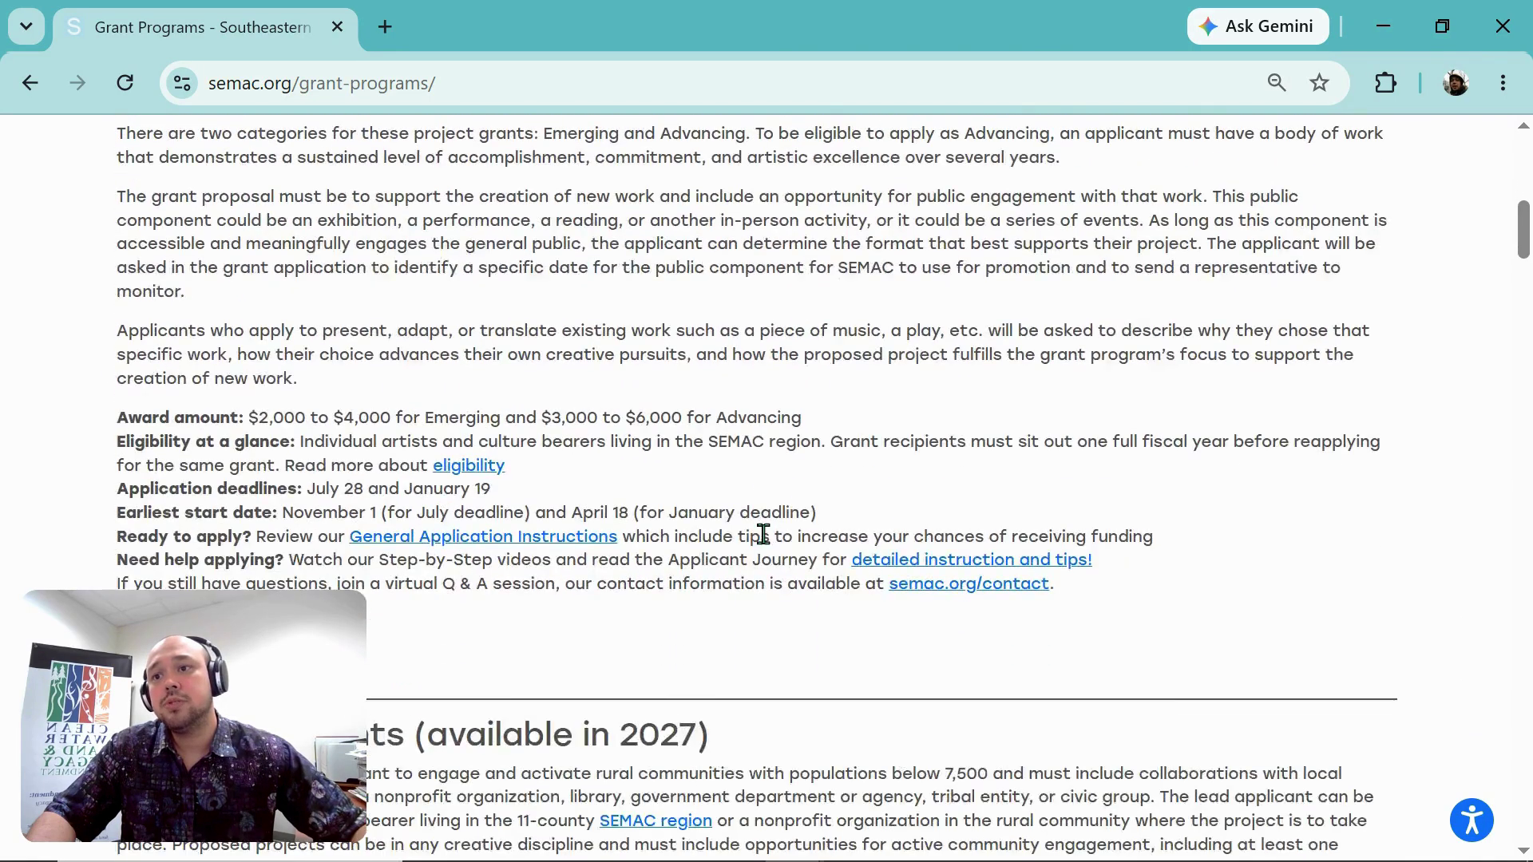
scroll(763, 534, down, 2)
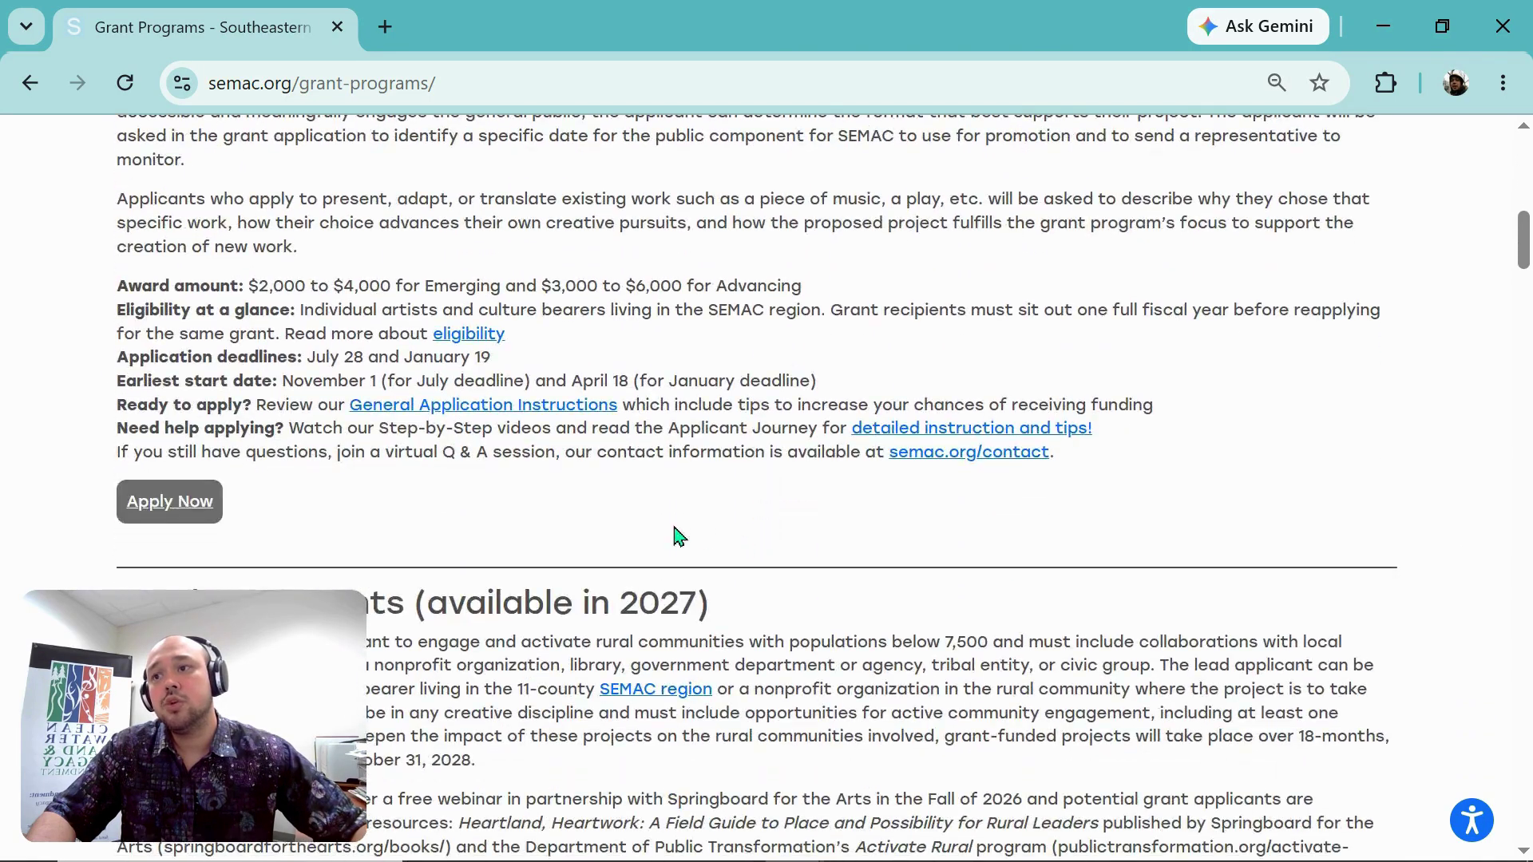
Step: Back out of the portal login, return to the top of Grant Programs, and reveal 'Login to Grant Portal'
click(186, 502)
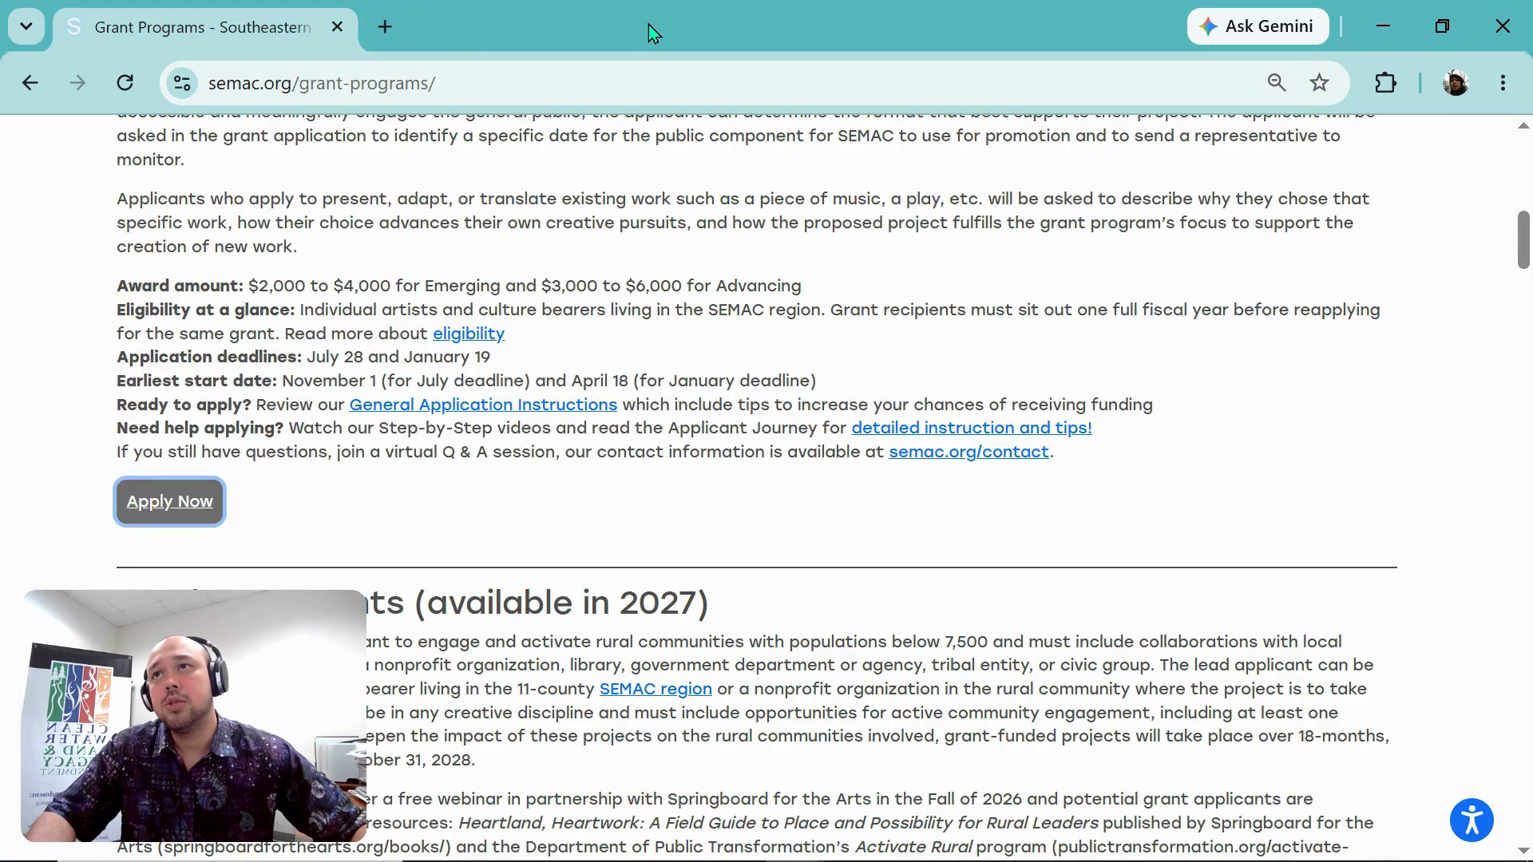
click(650, 27)
scroll(391, 478, down, 6)
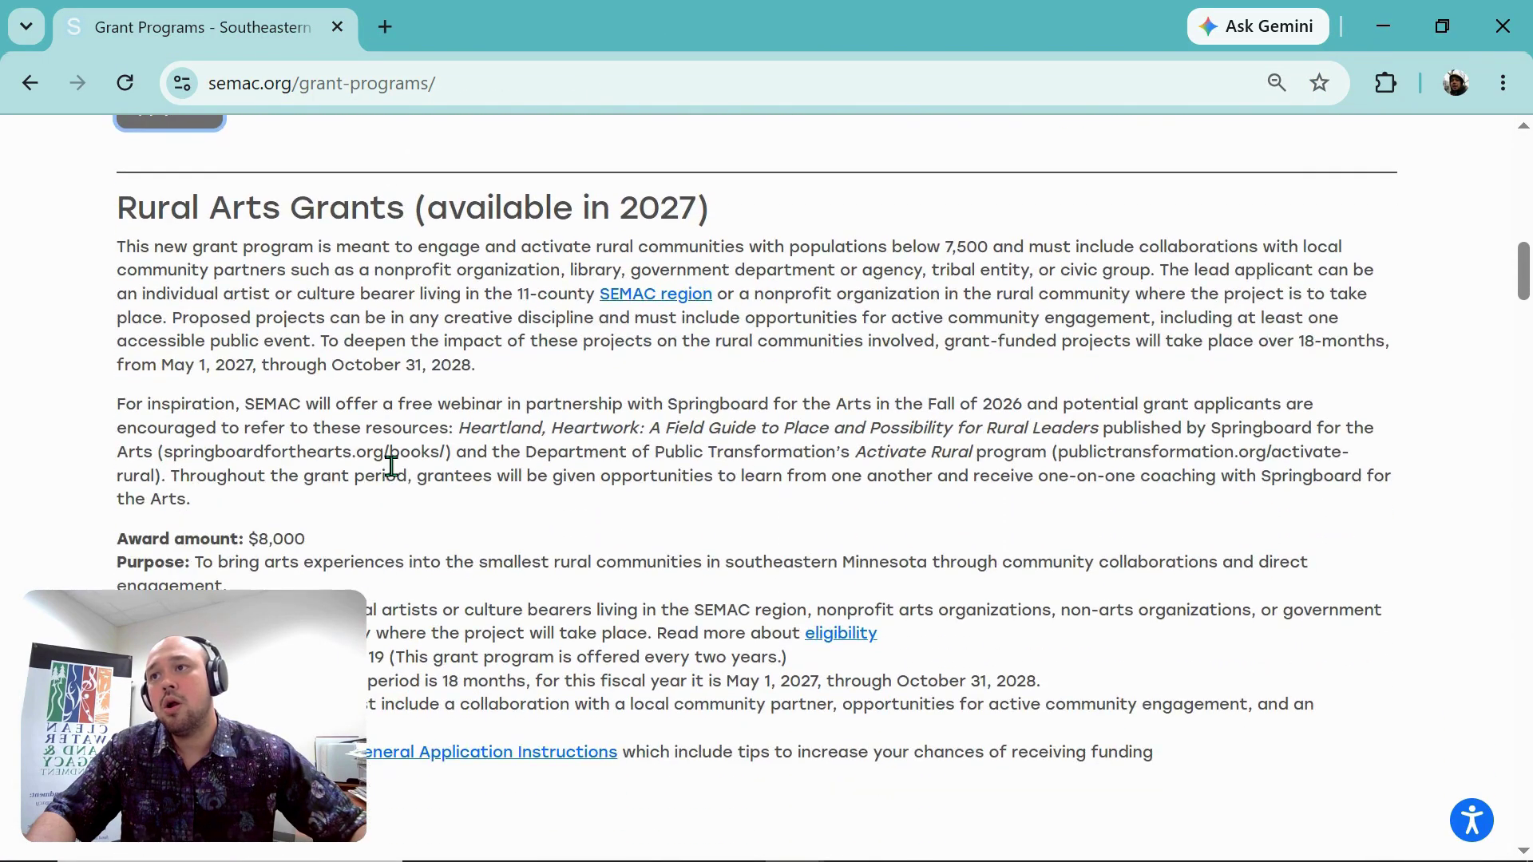
scroll(392, 486, down, 4)
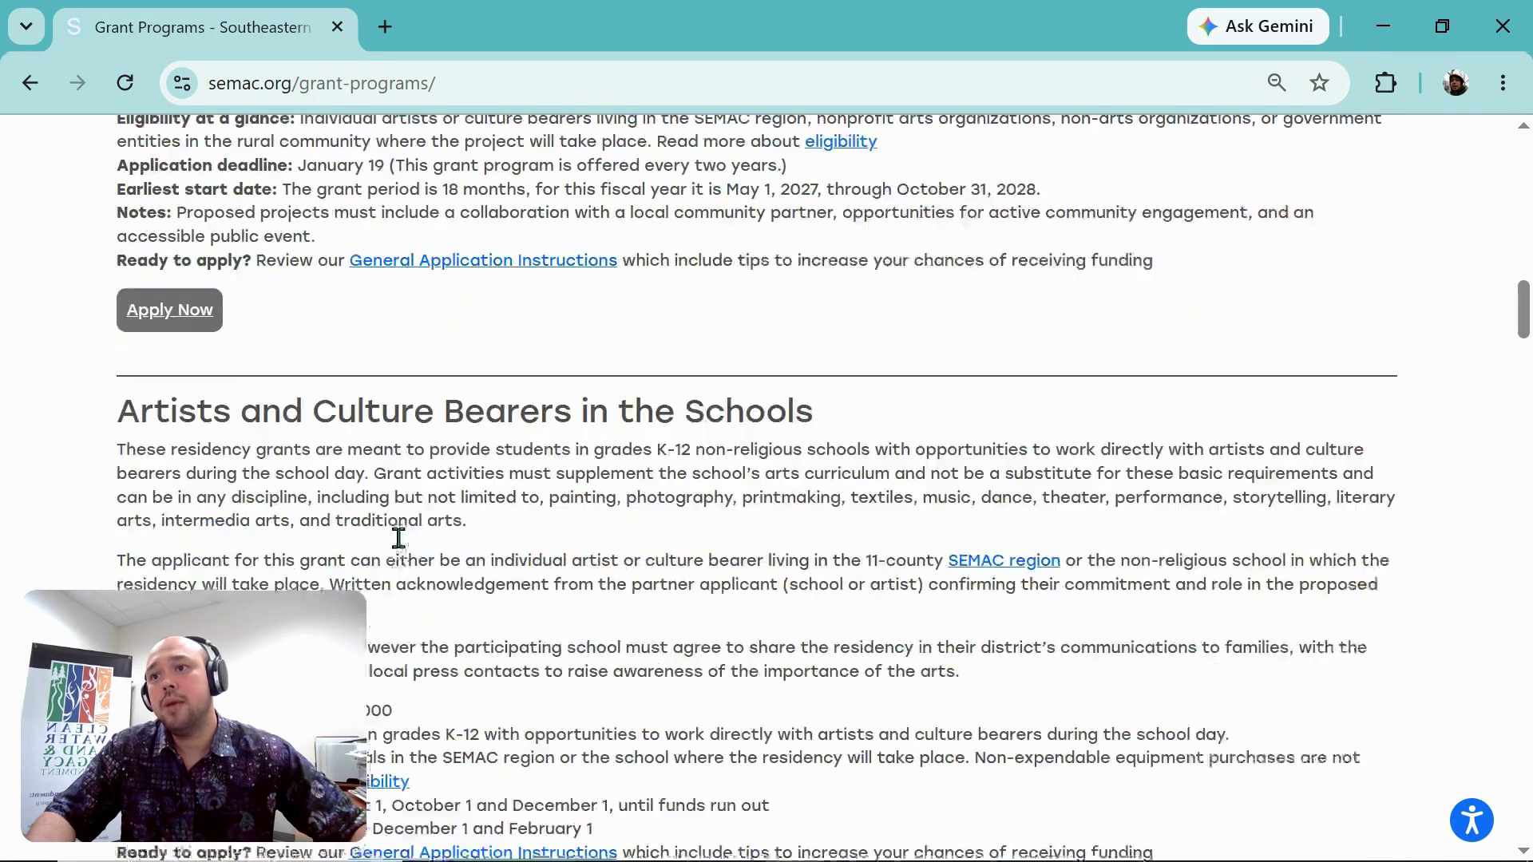
scroll(484, 499, up, 8)
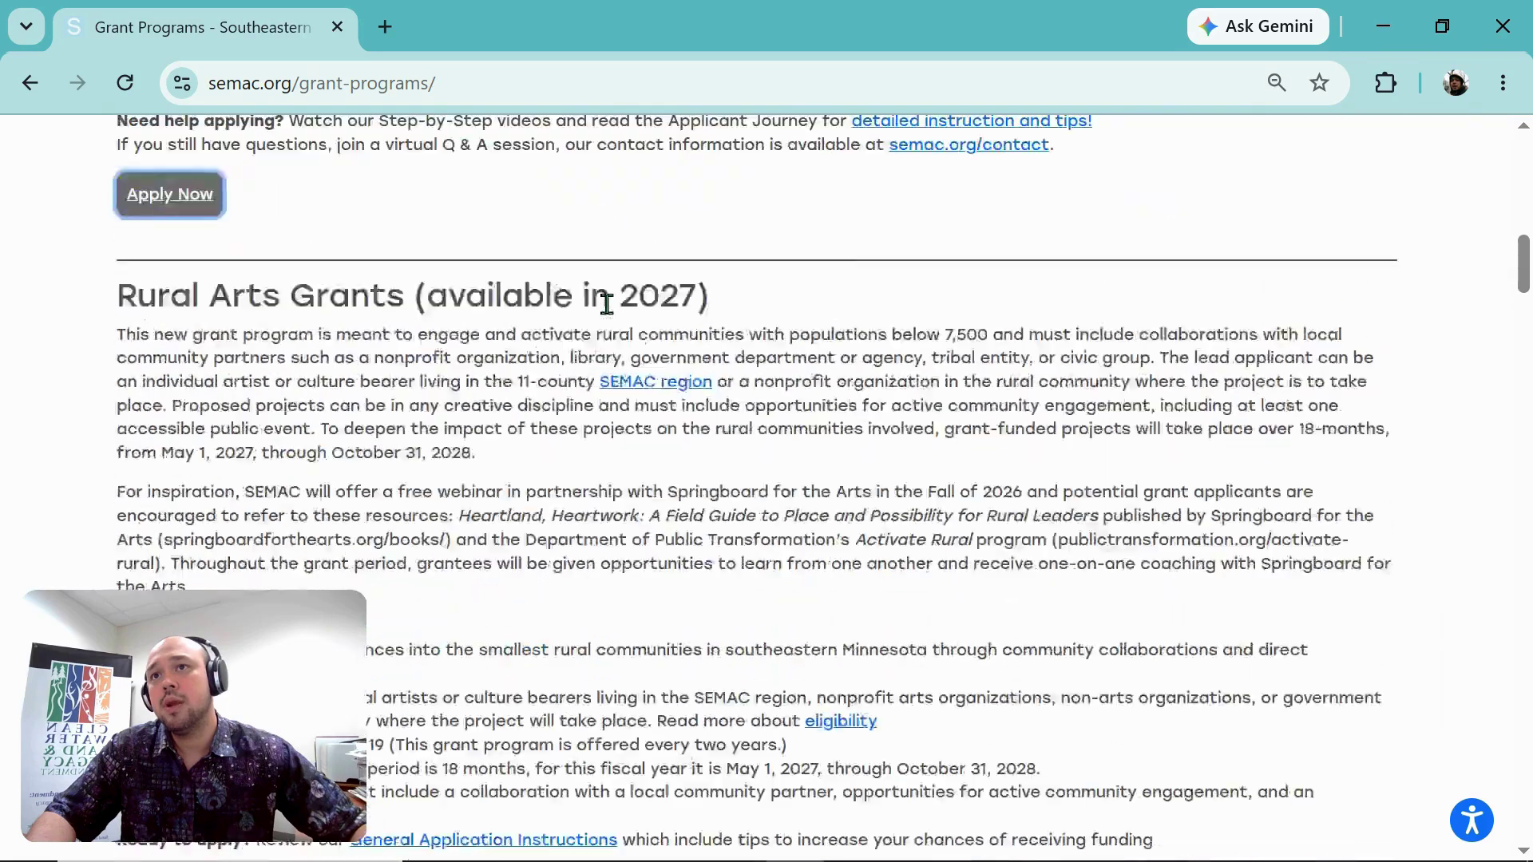
scroll(608, 320, up, 8)
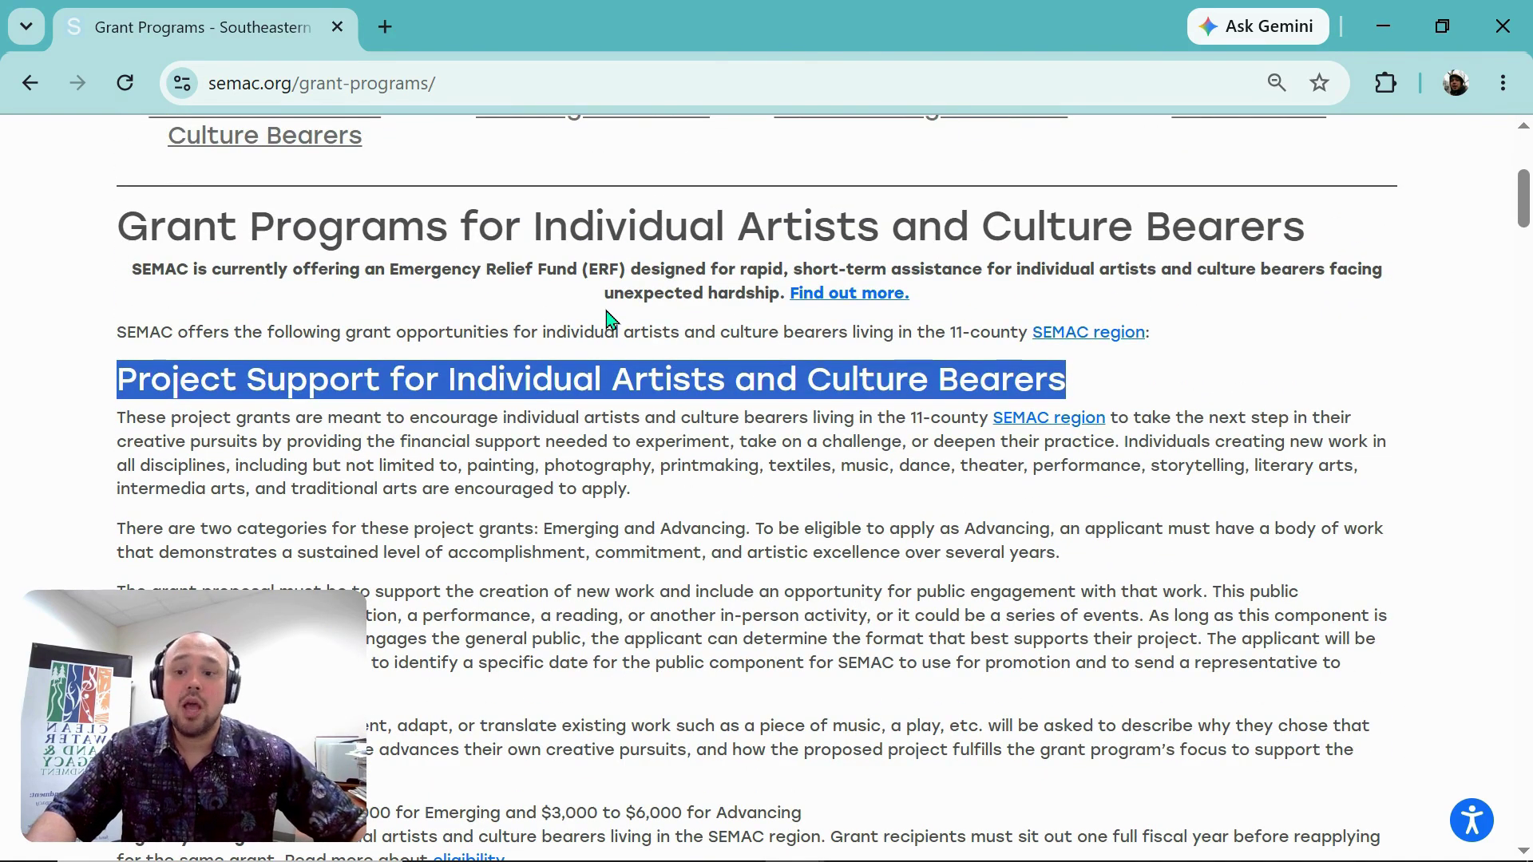
scroll(608, 319, up, 4)
scroll(608, 319, up, 1)
mouse_move(1002, 229)
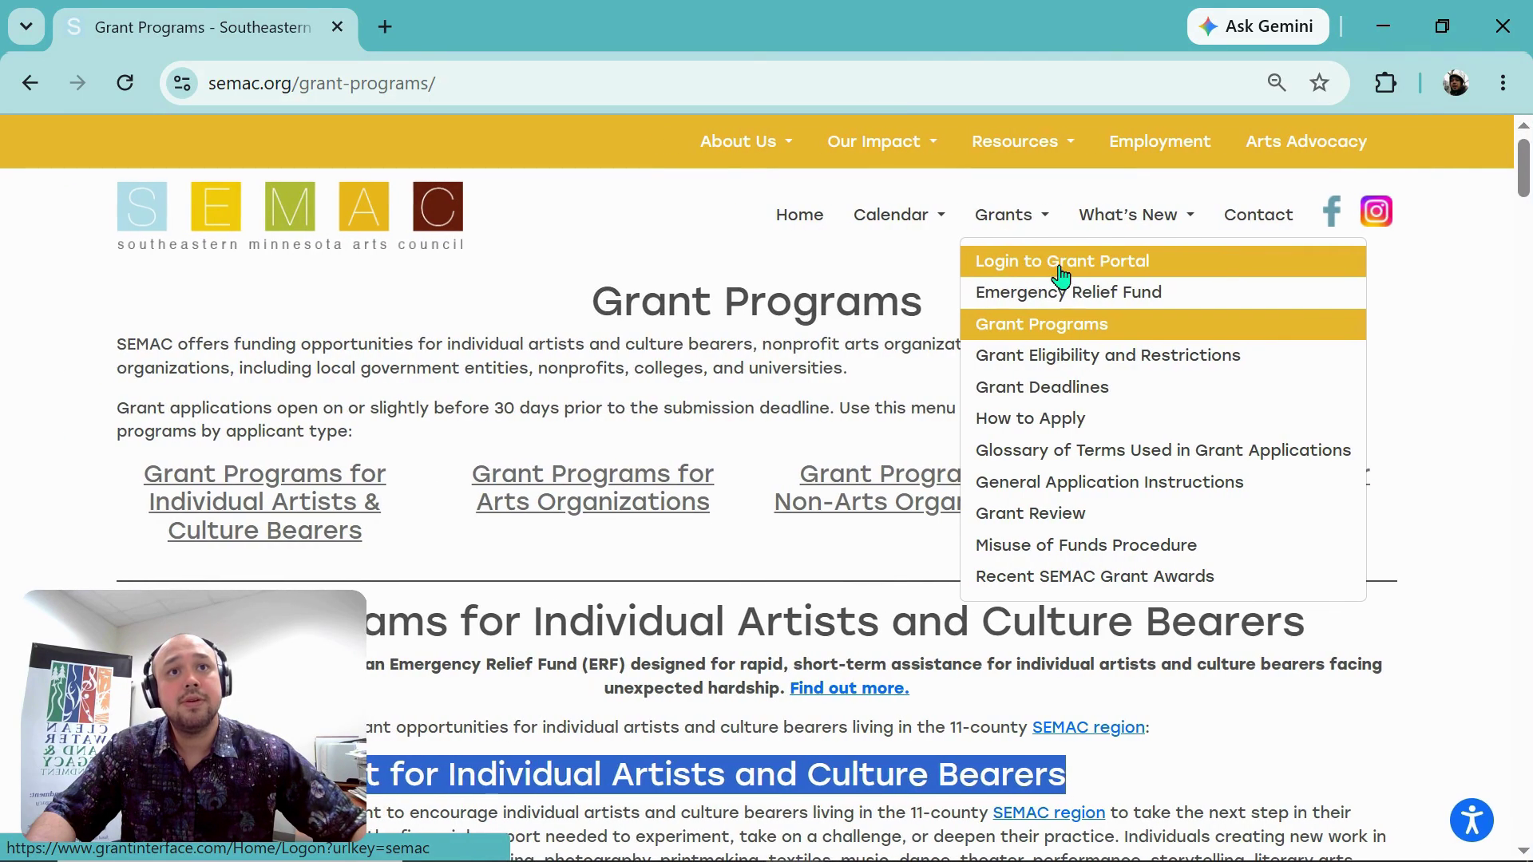
Step: Open the grant portal login and log on with the test account's e-mail and password
click(1061, 276)
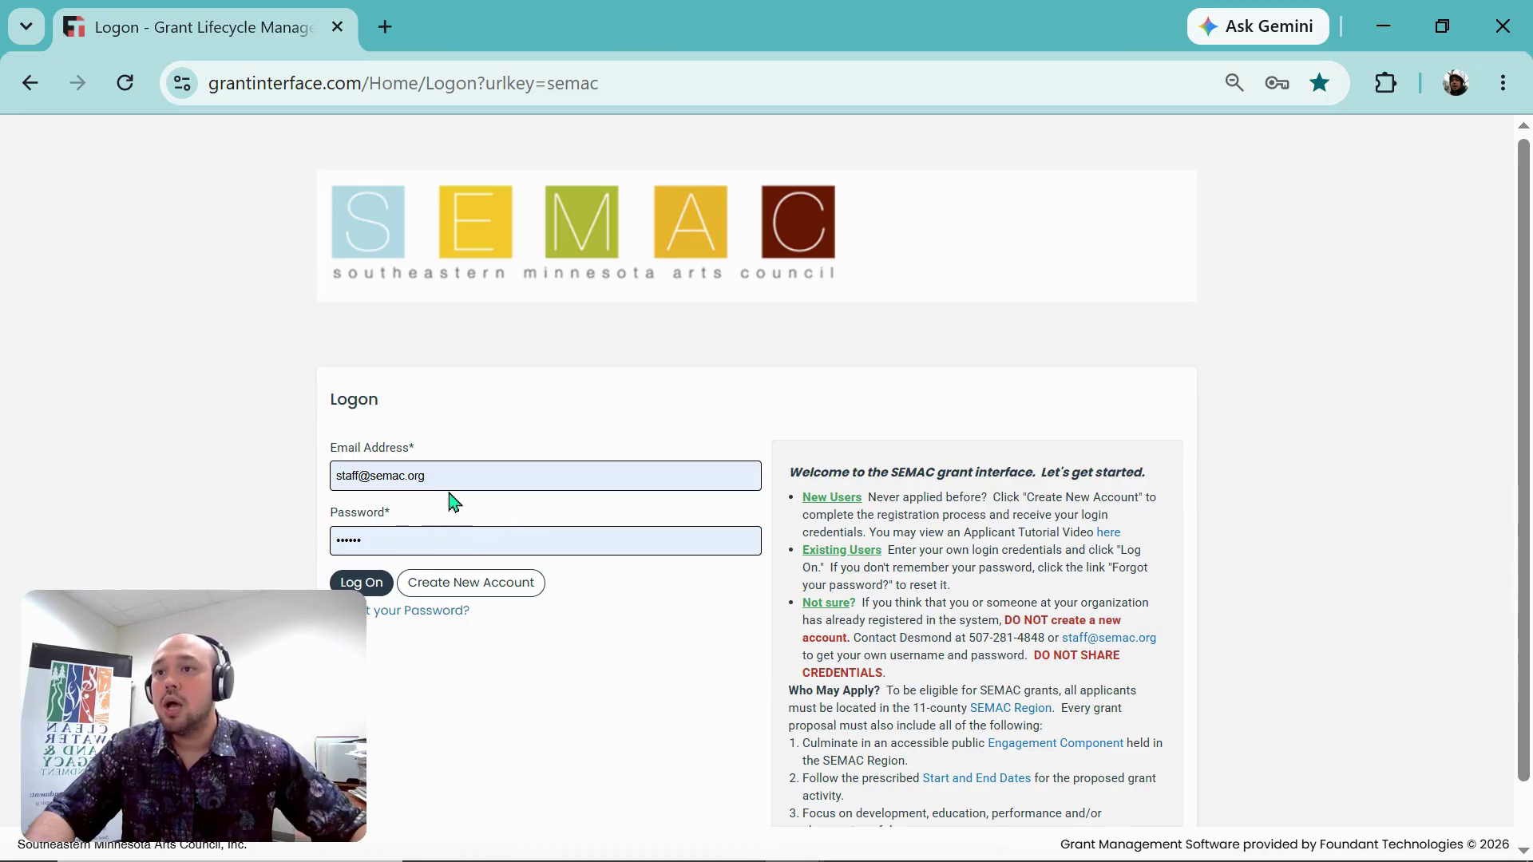
triple_click(447, 476)
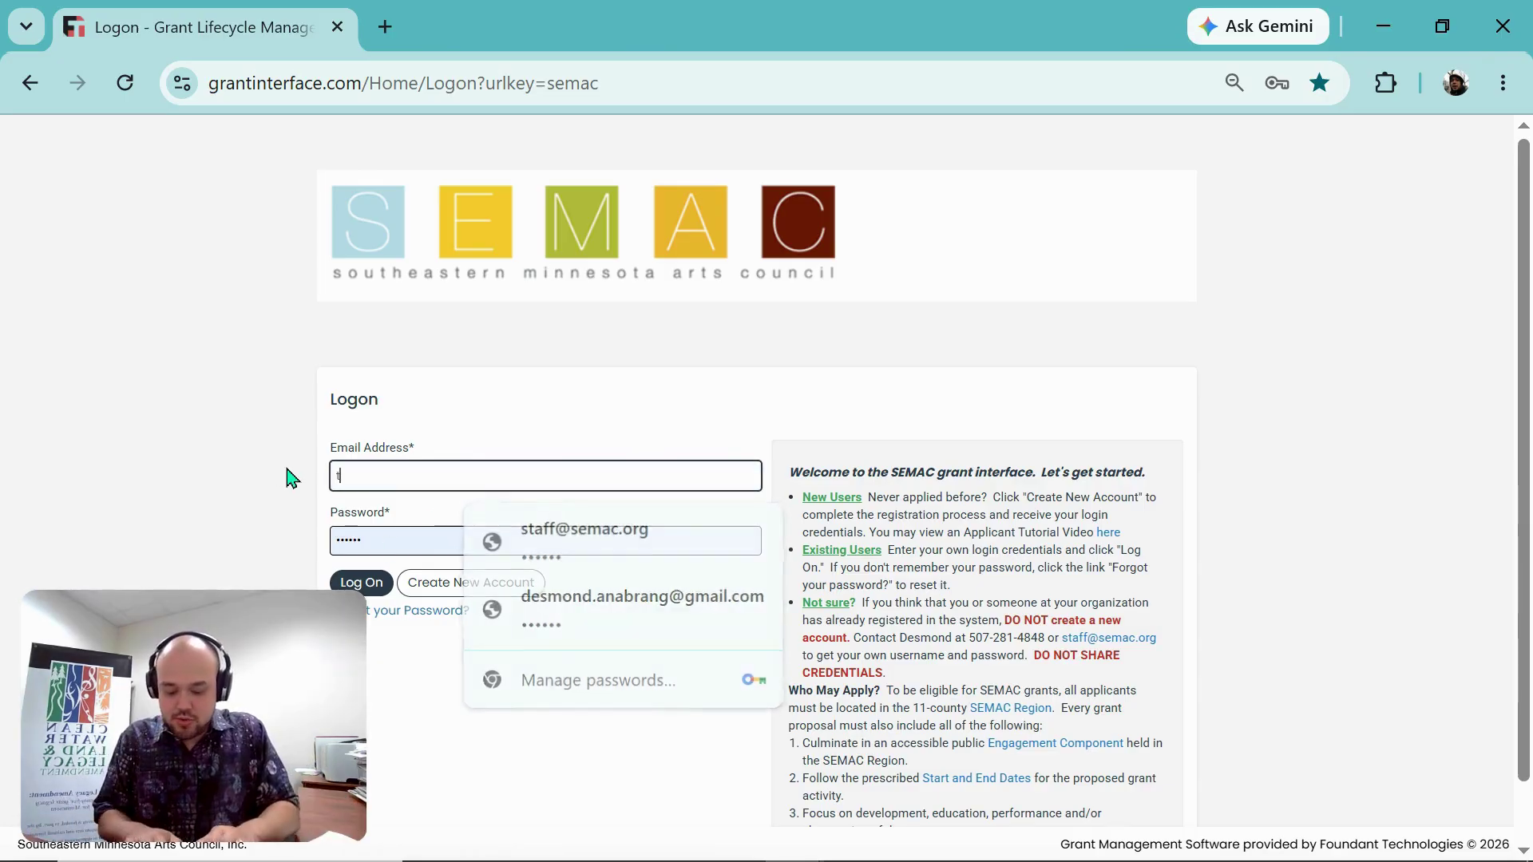
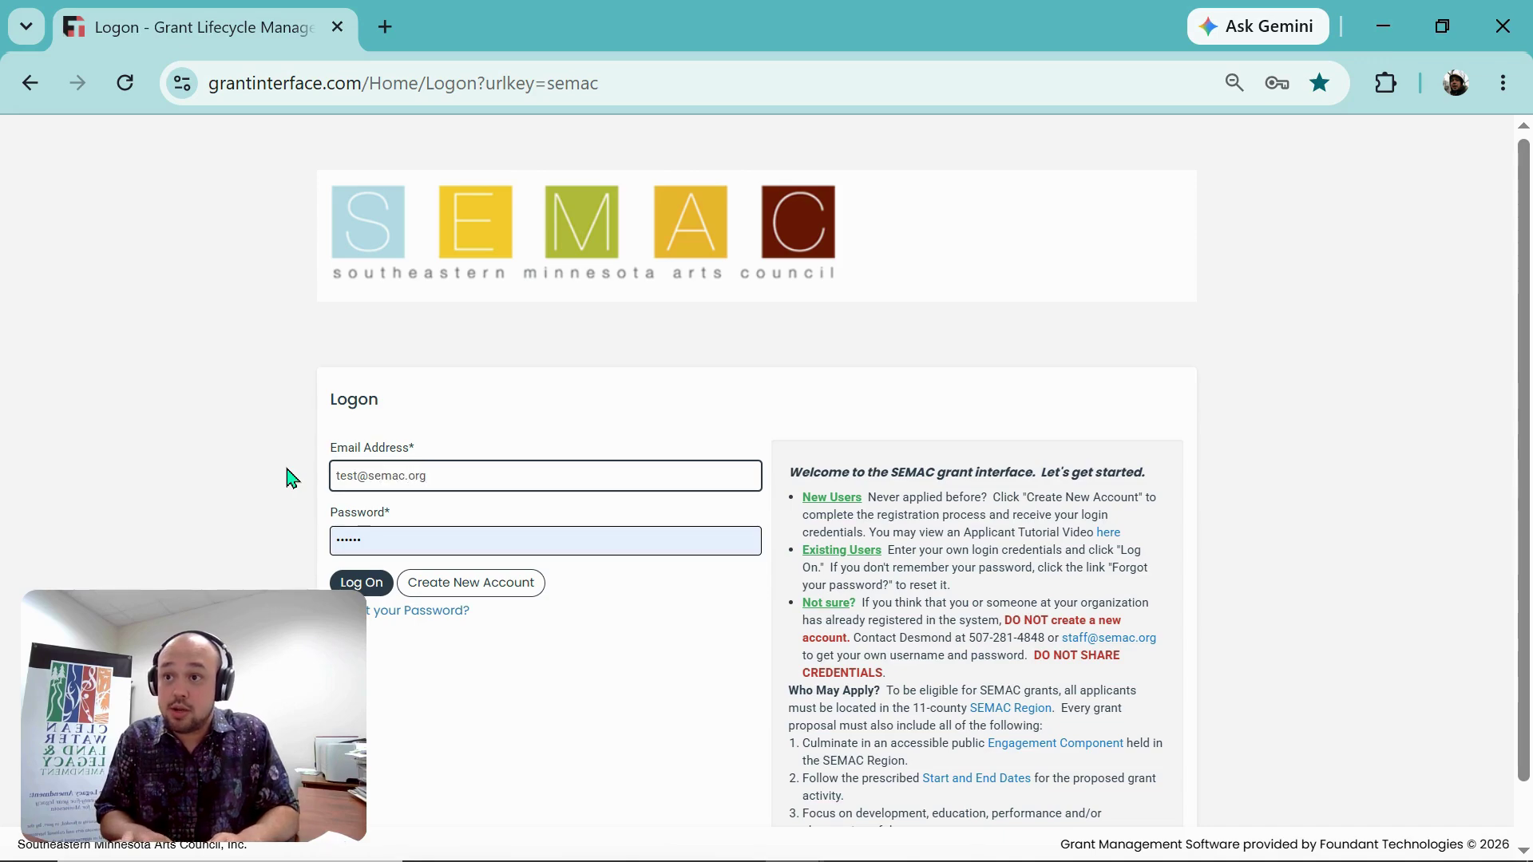
key(Tab)
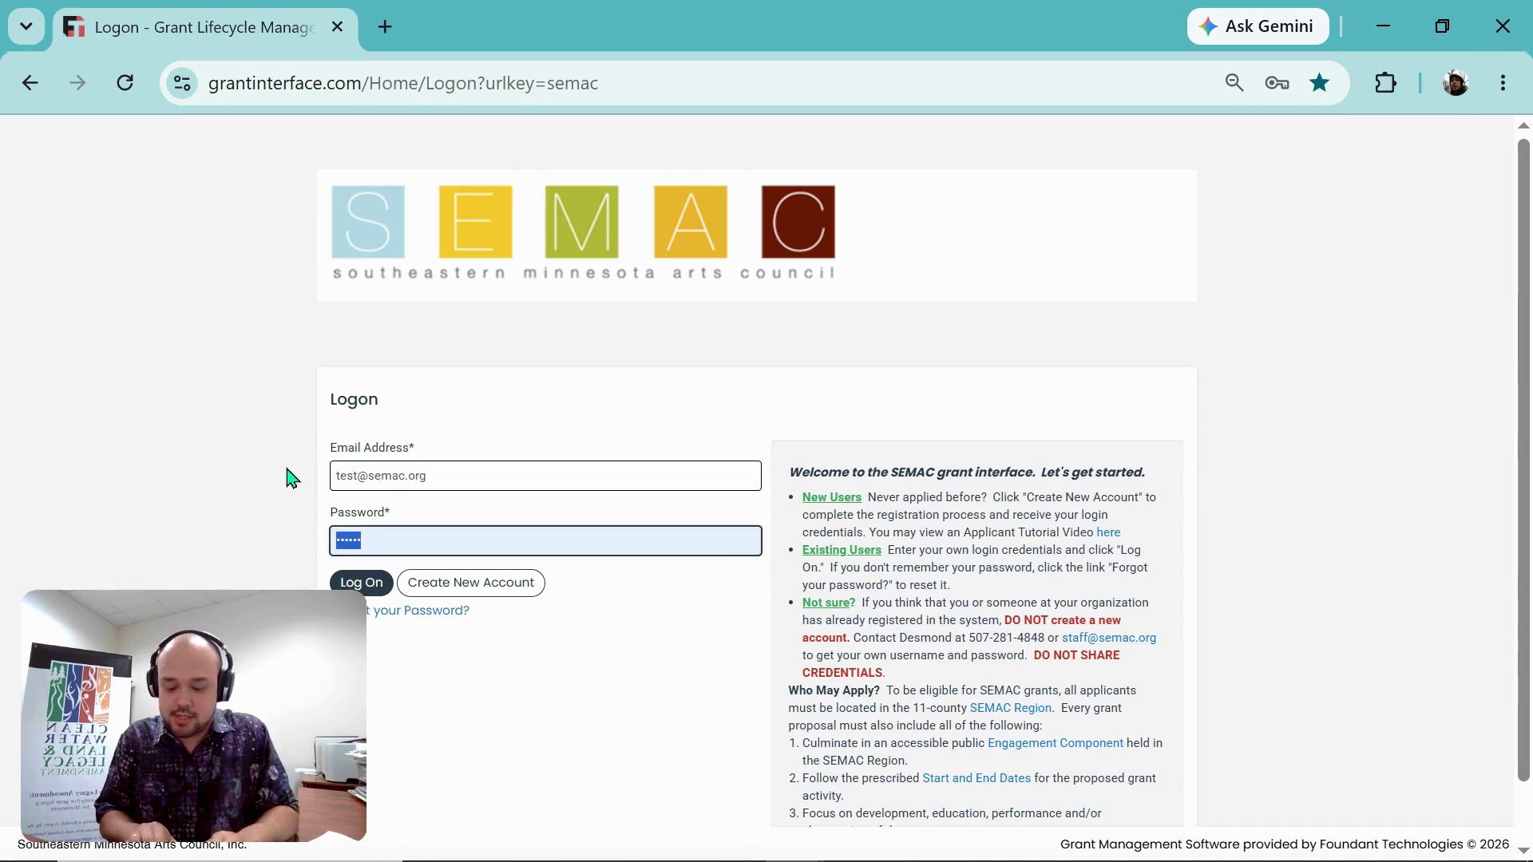
key(BackSpace)
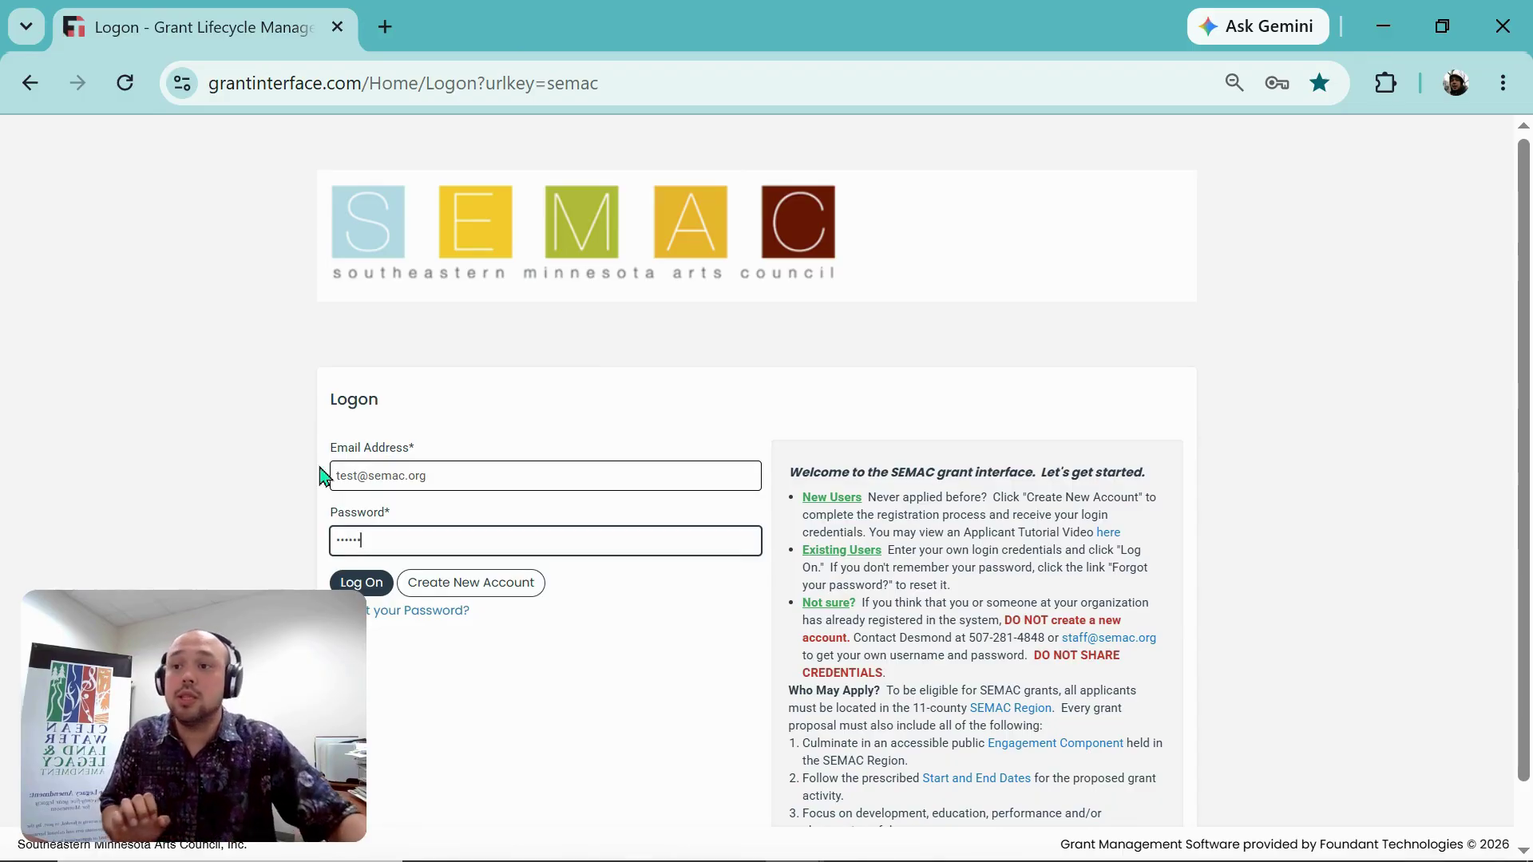
click(369, 585)
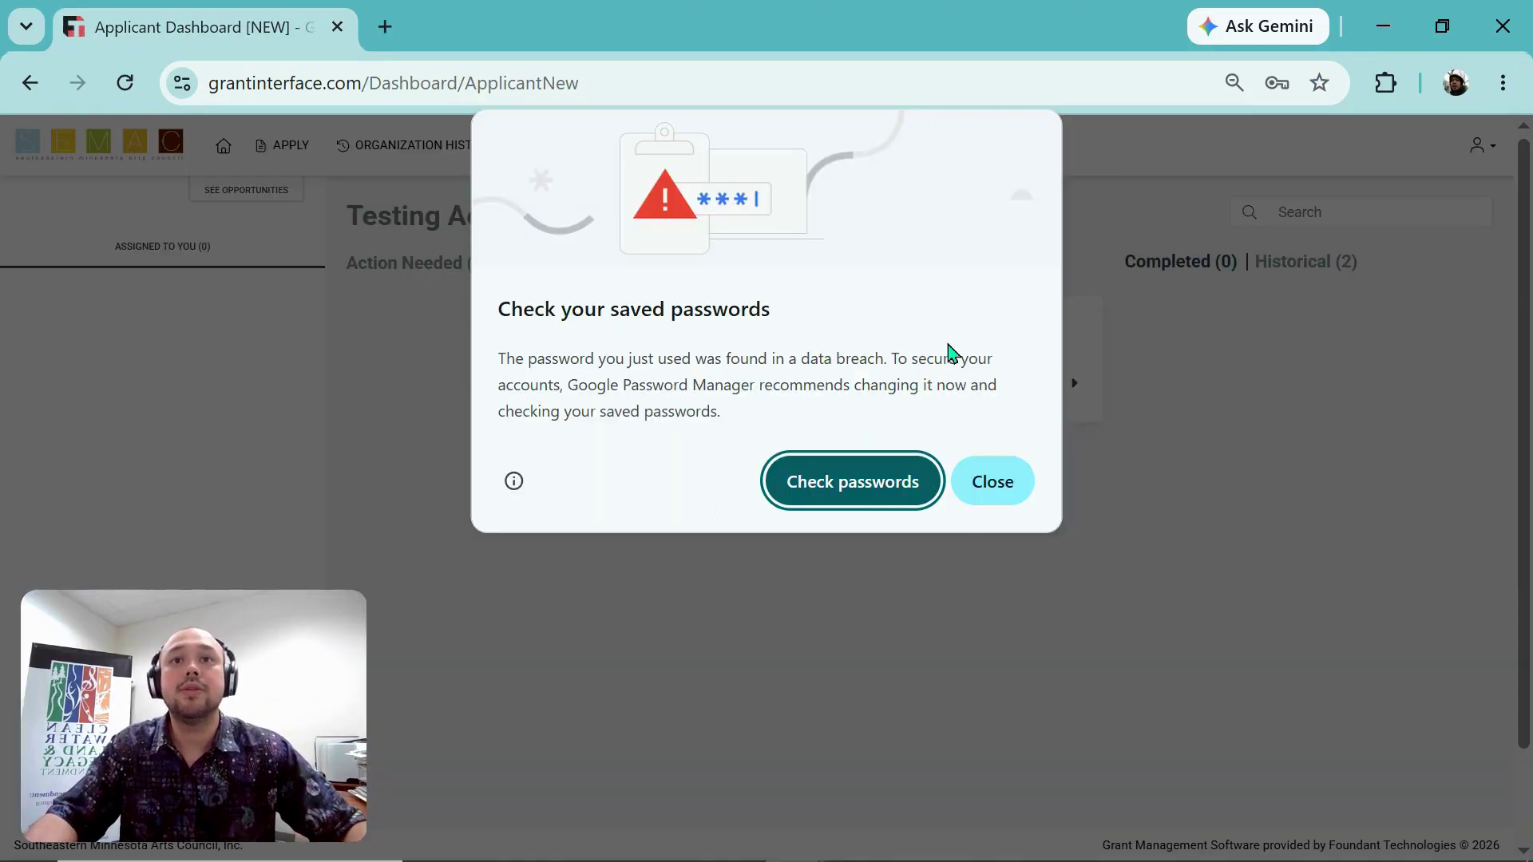
Step: Close Chrome's saved-passwords warning and open the Apply opportunity catalog
click(997, 486)
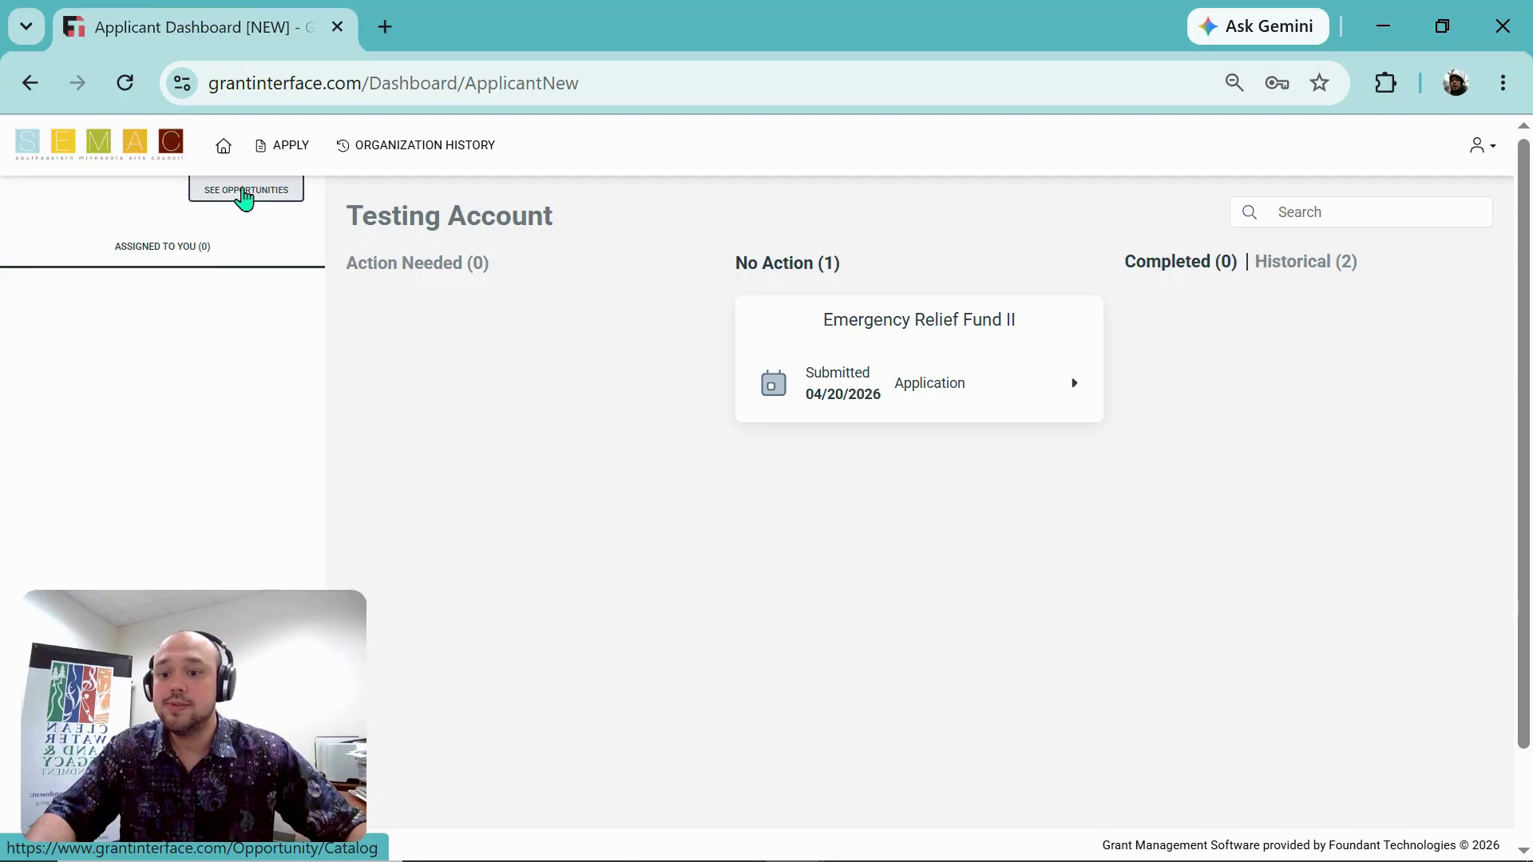
click(245, 191)
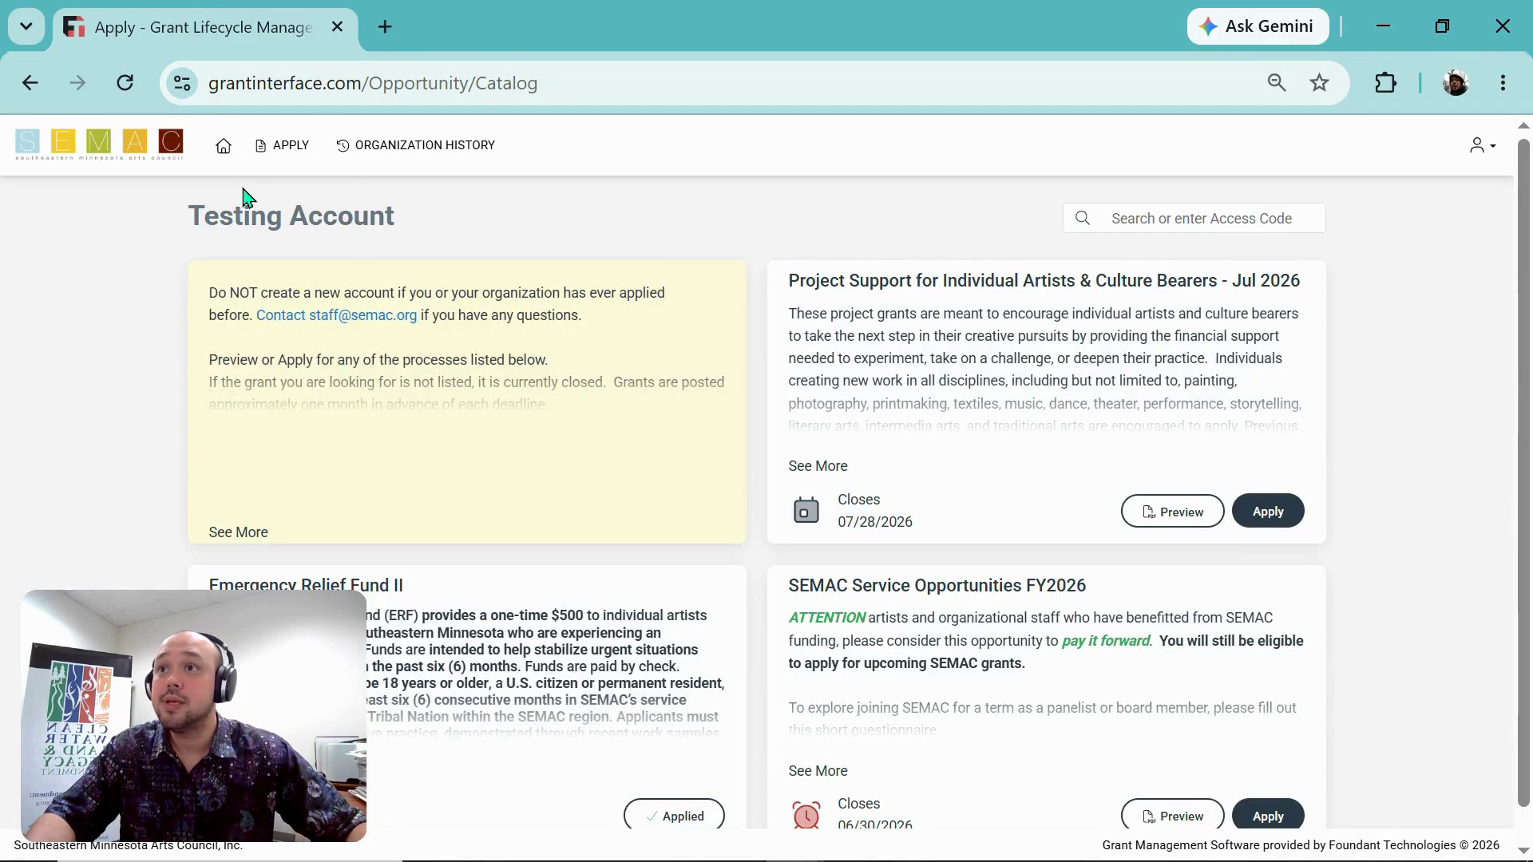
Step: Check the Project Support card's details and 07/28/2026 closing date, then apply to it
click(275, 157)
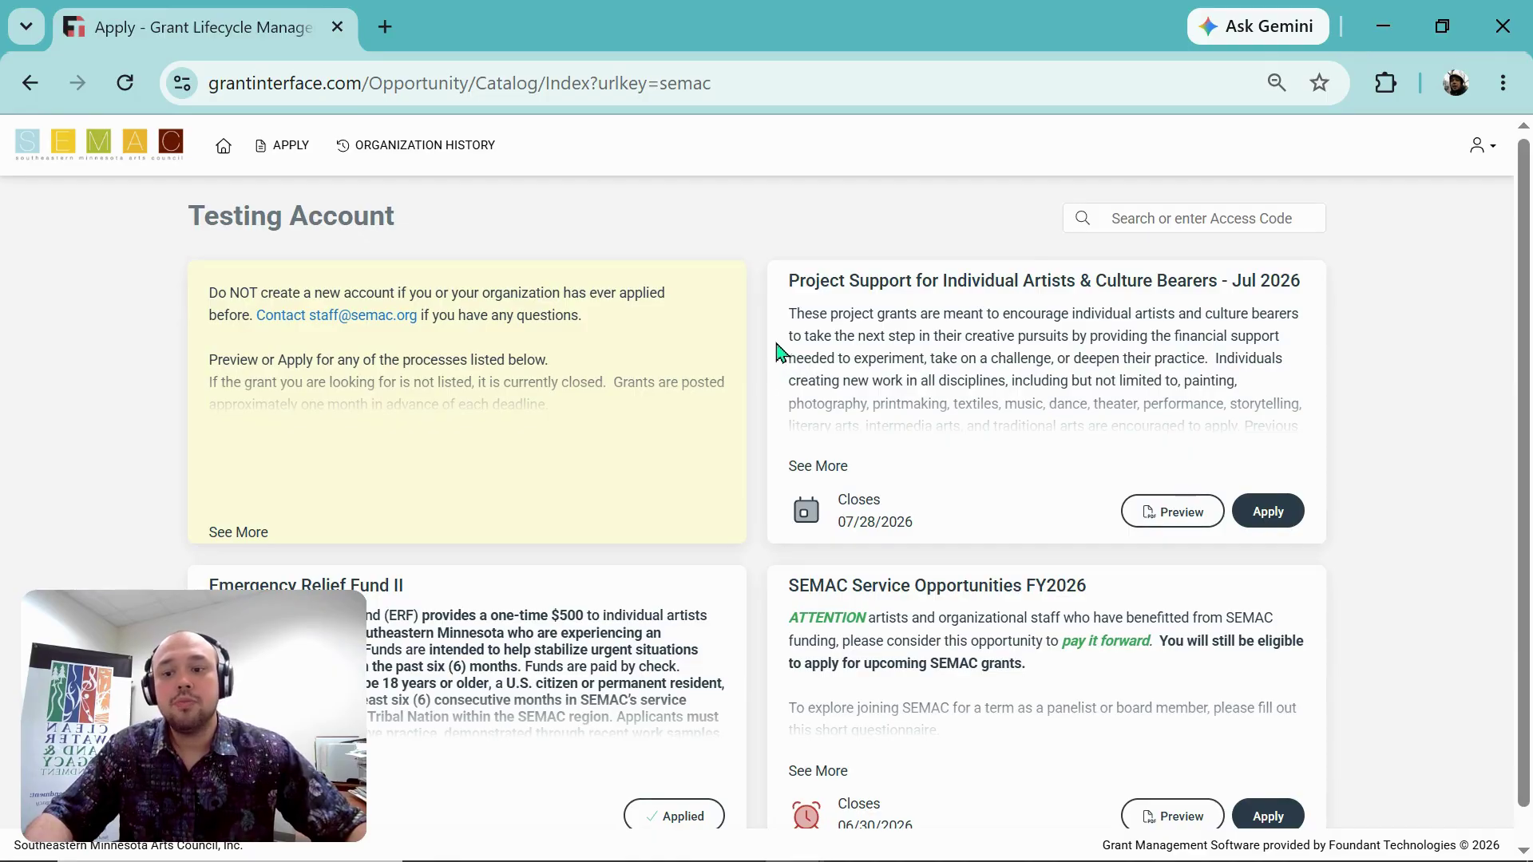
scroll(636, 633, down, 1)
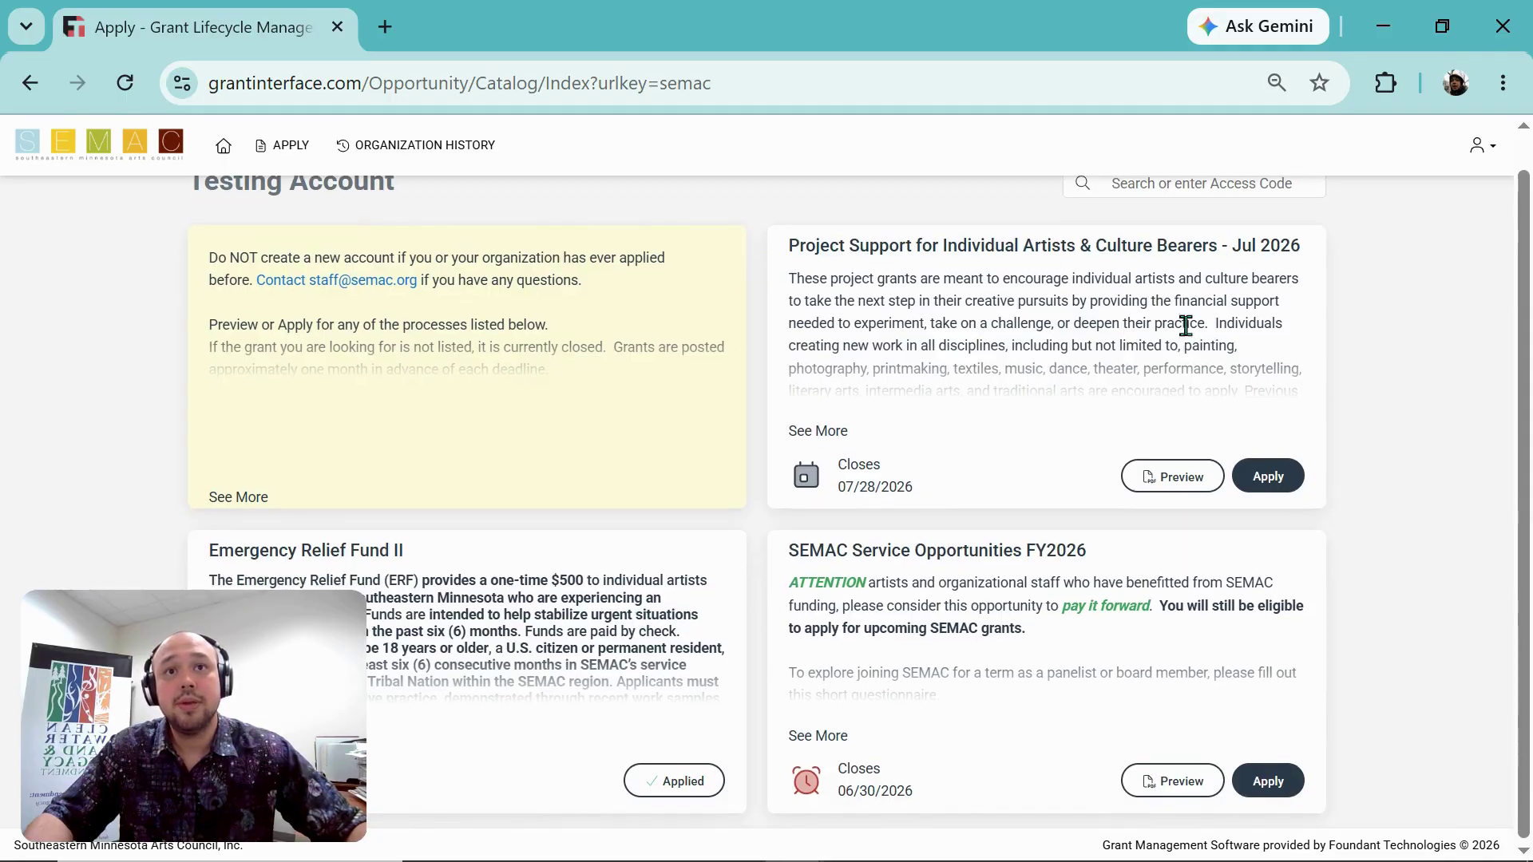
click(807, 433)
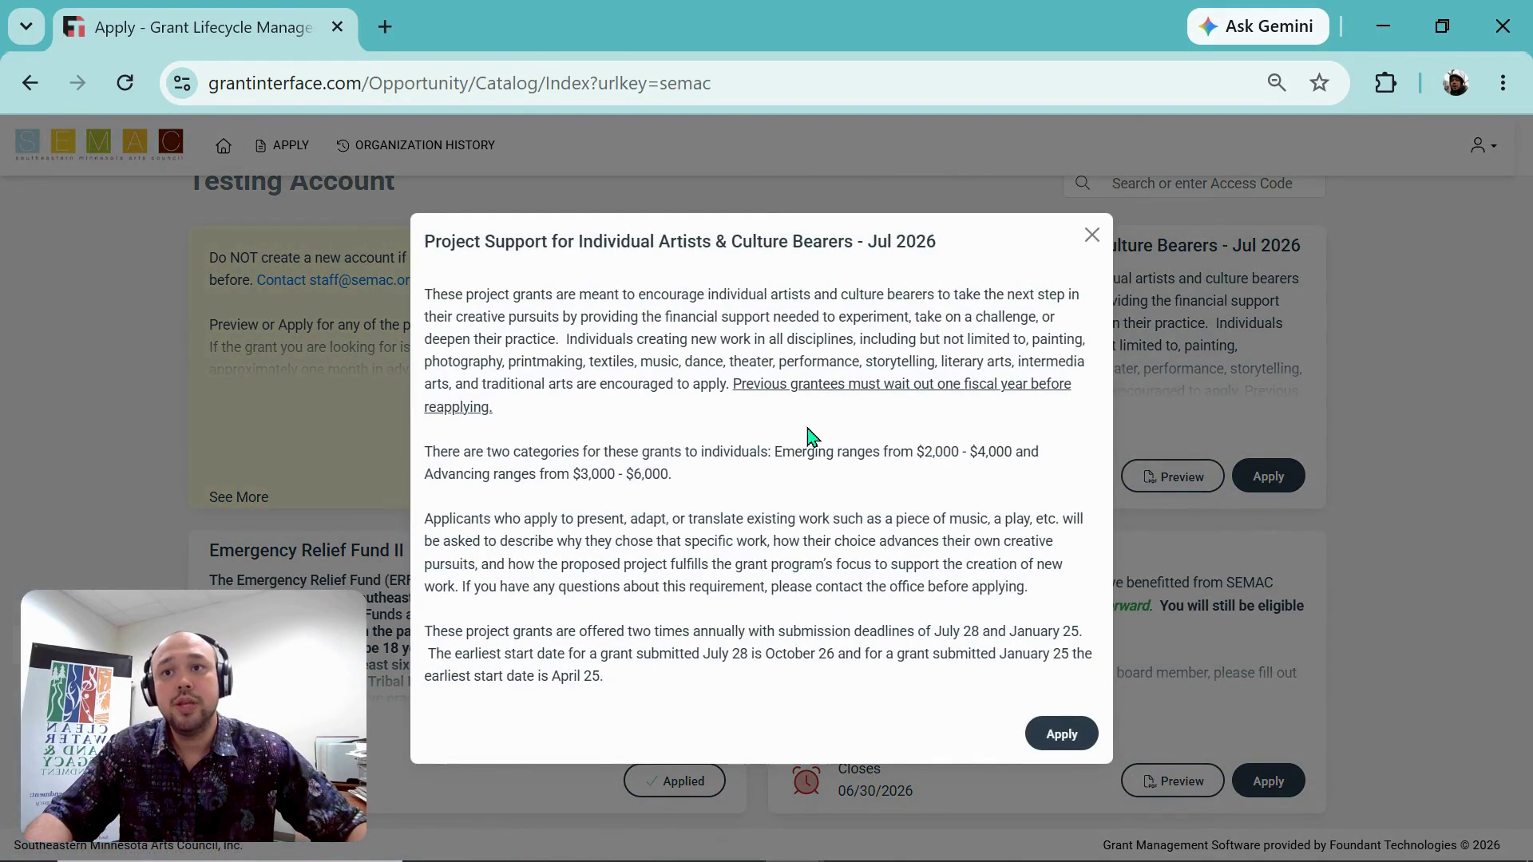
click(1091, 234)
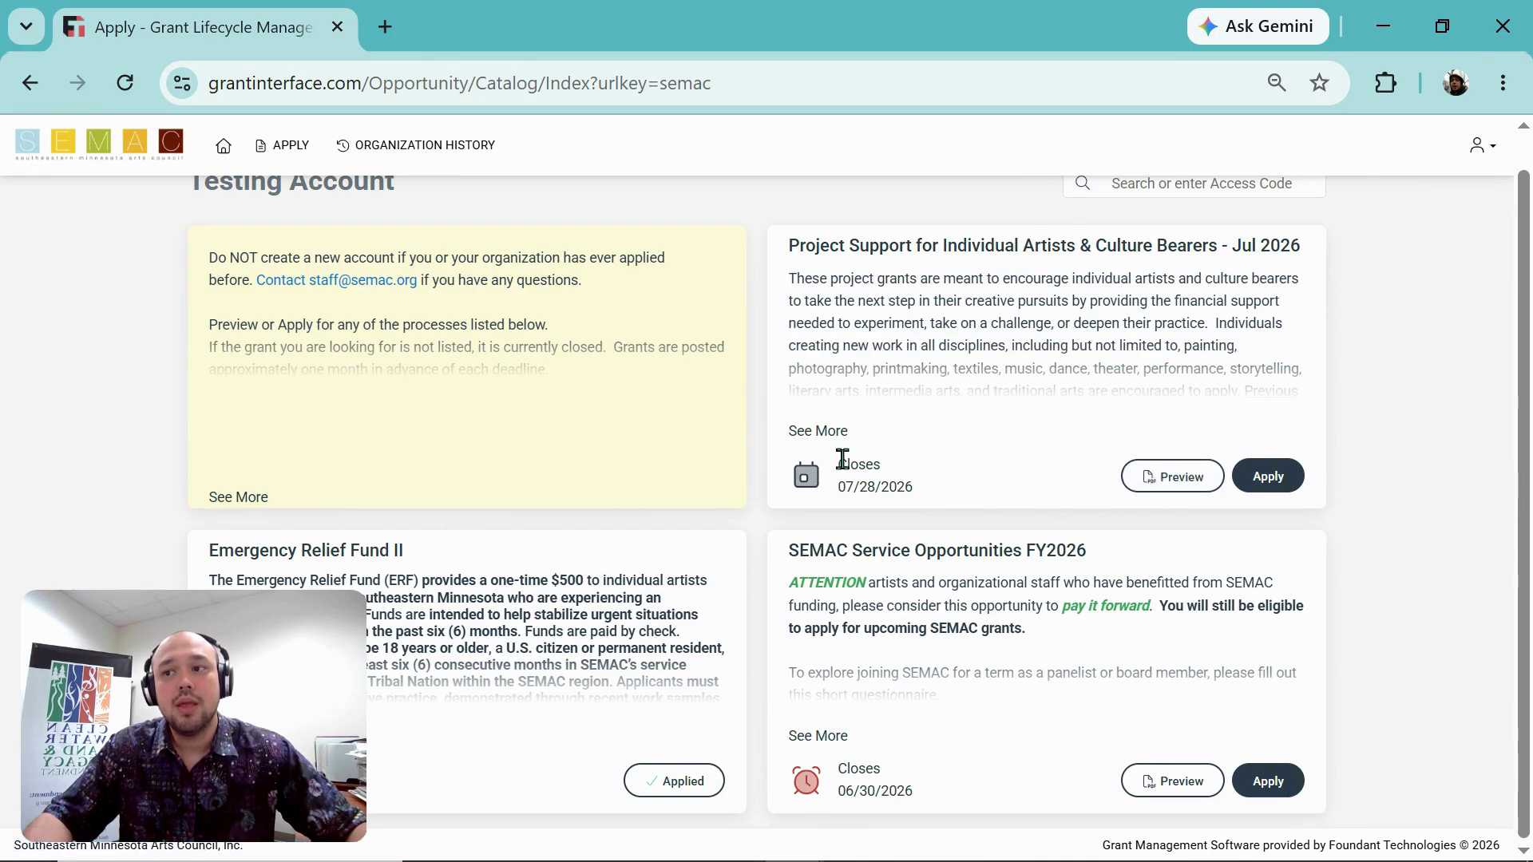
drag(842, 459, 918, 490)
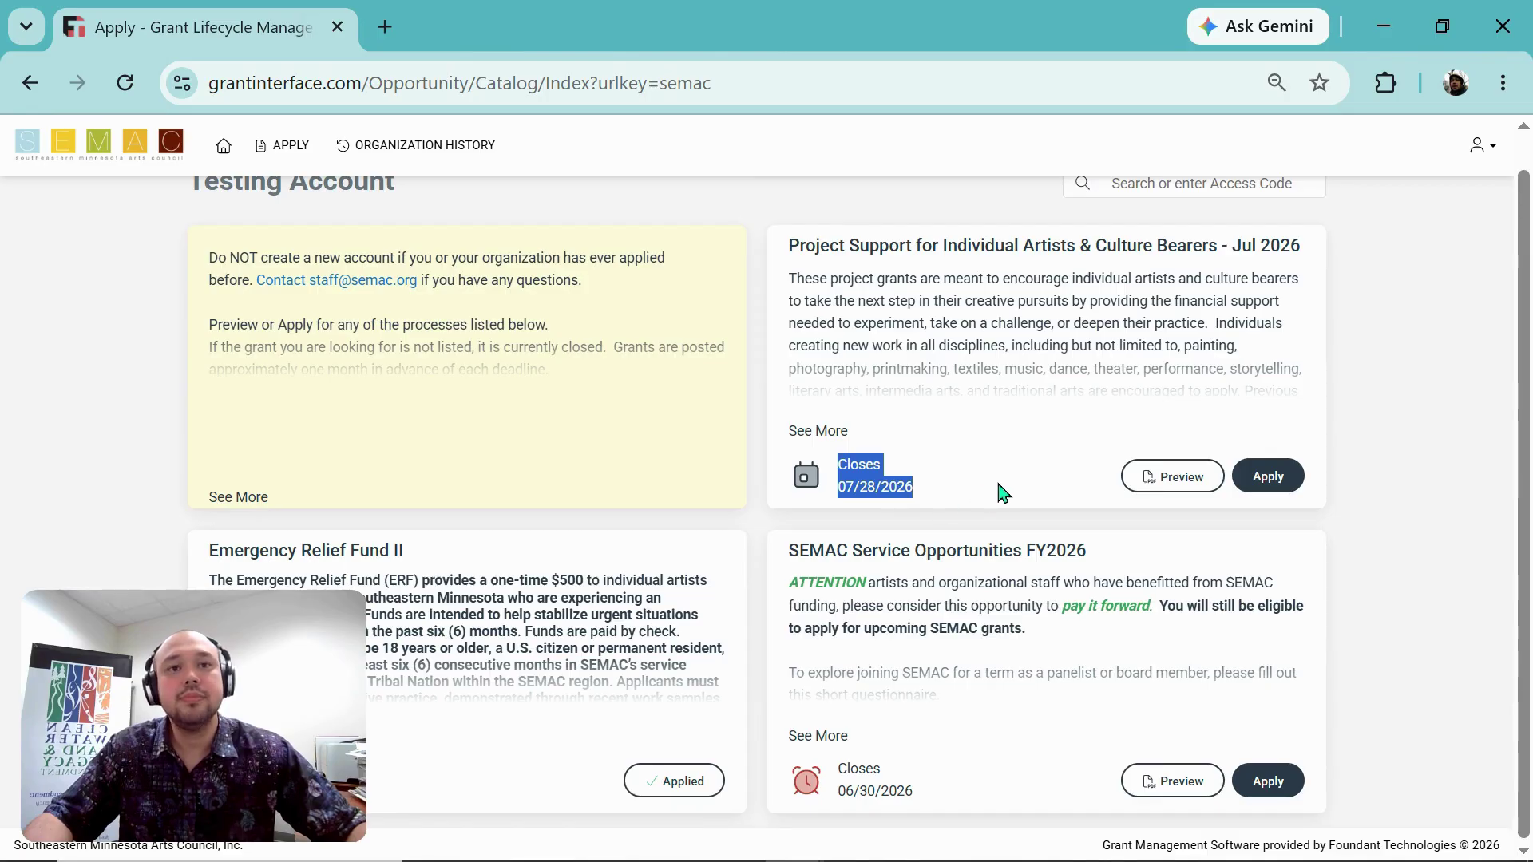
click(1276, 483)
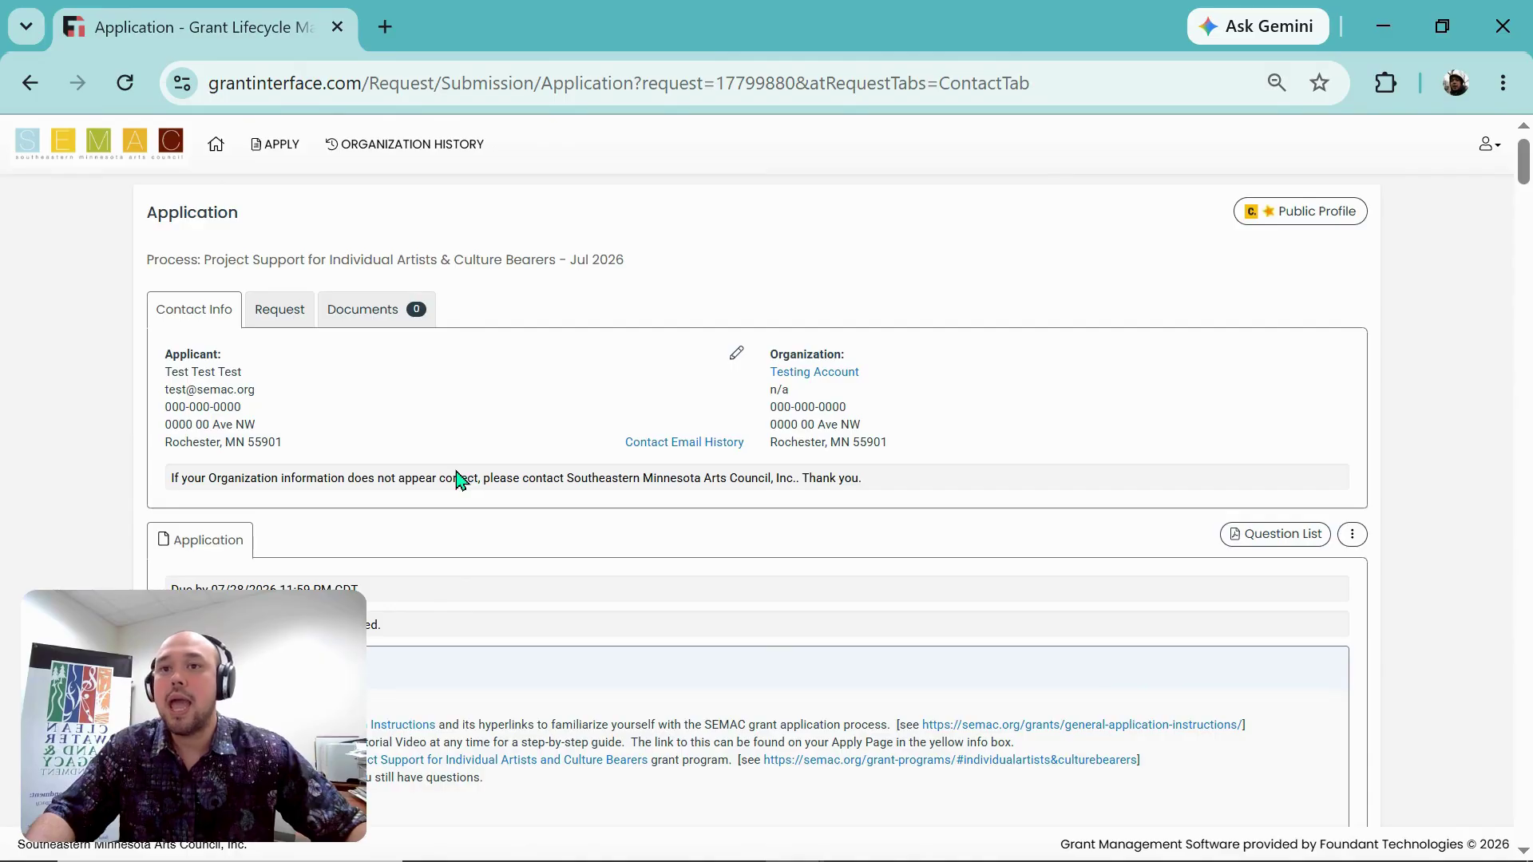
scroll(460, 479, down, 2)
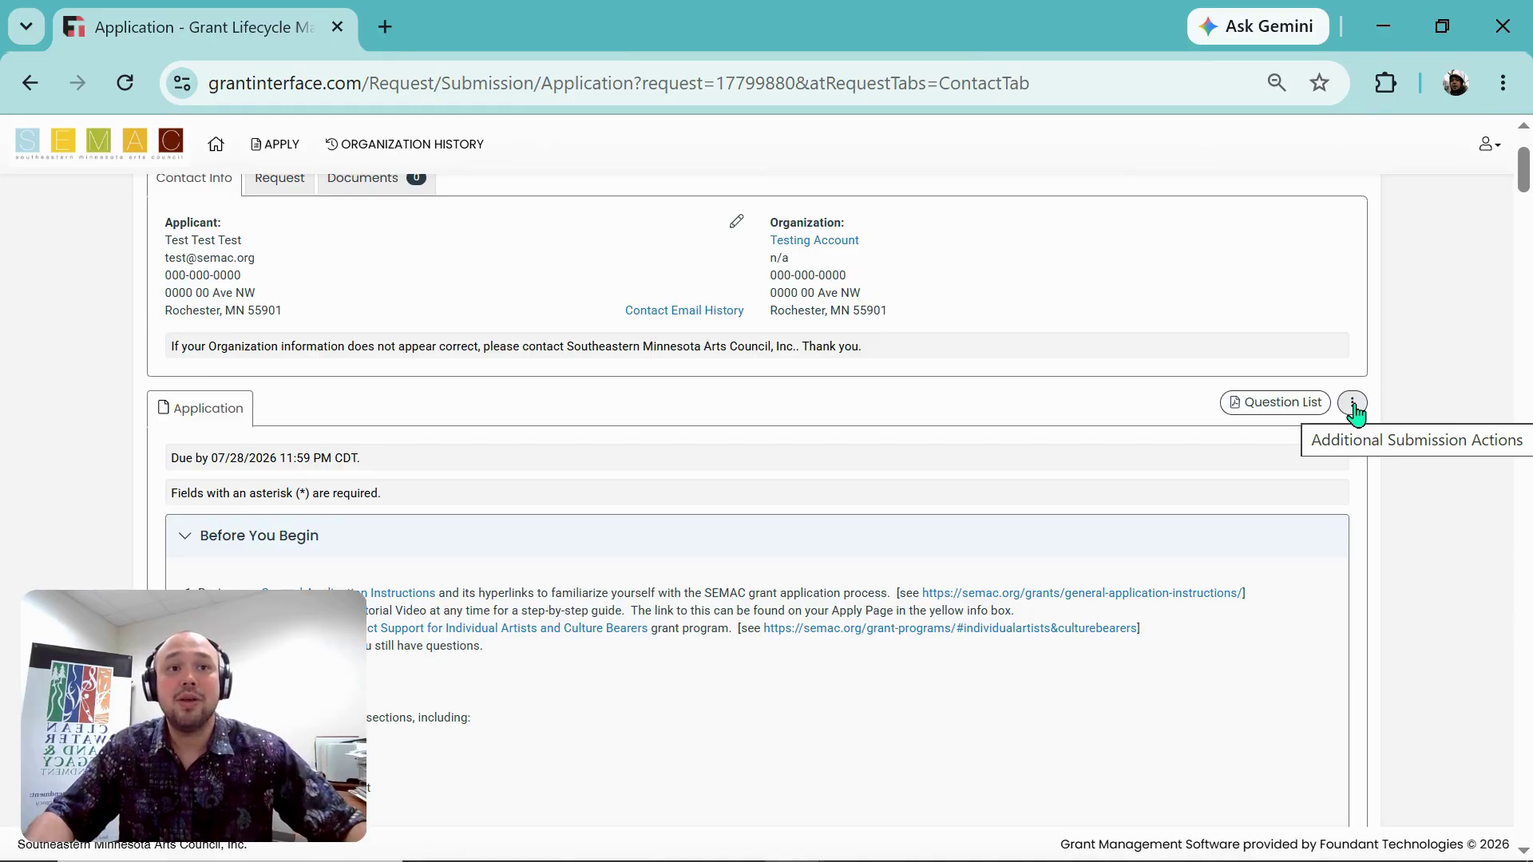
scroll(1424, 313, down, 10)
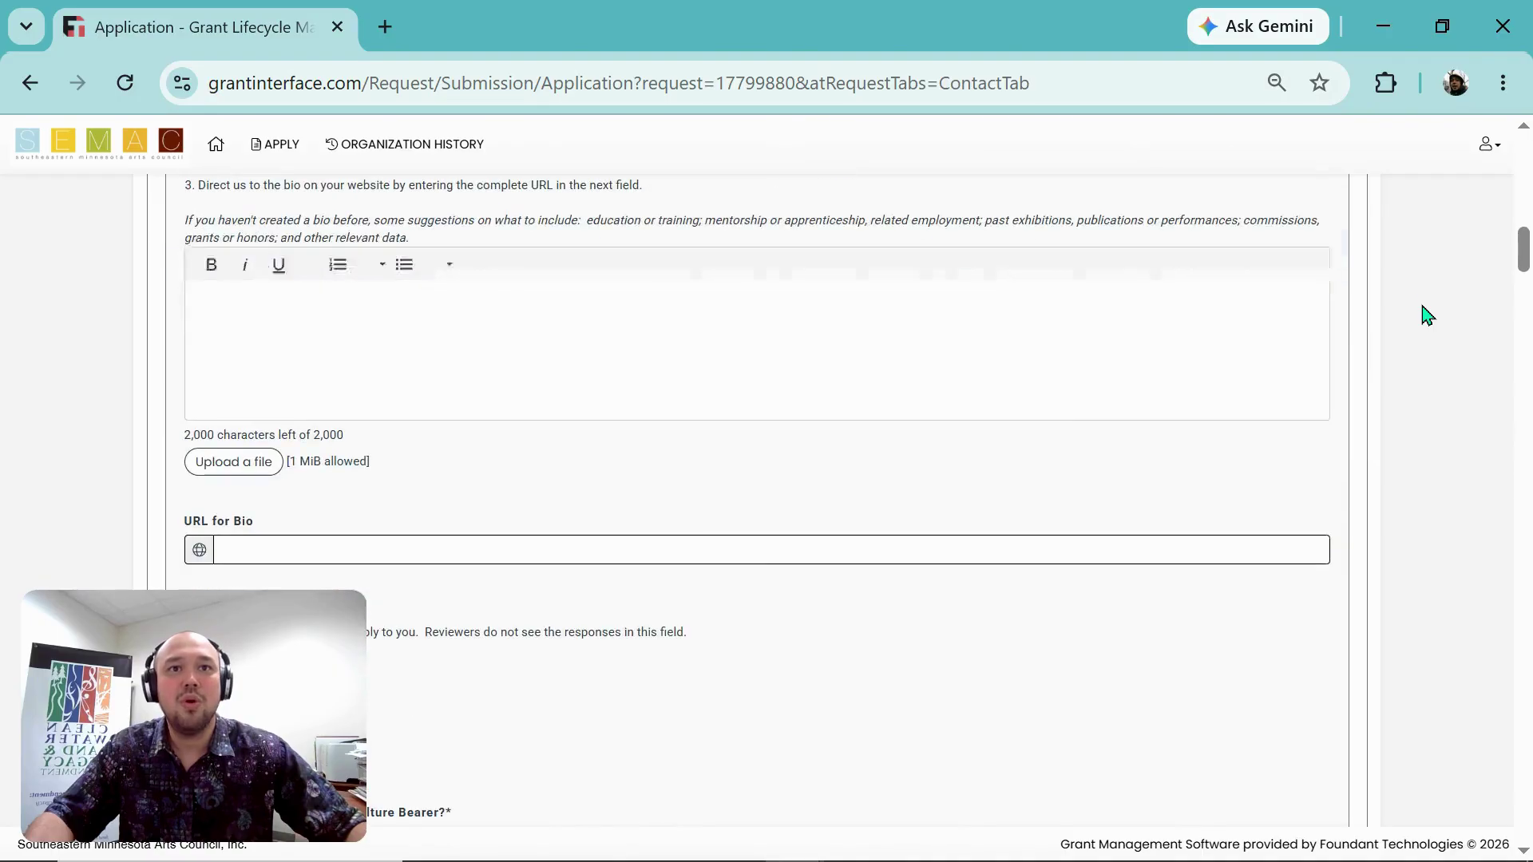
scroll(1427, 316, up, 10)
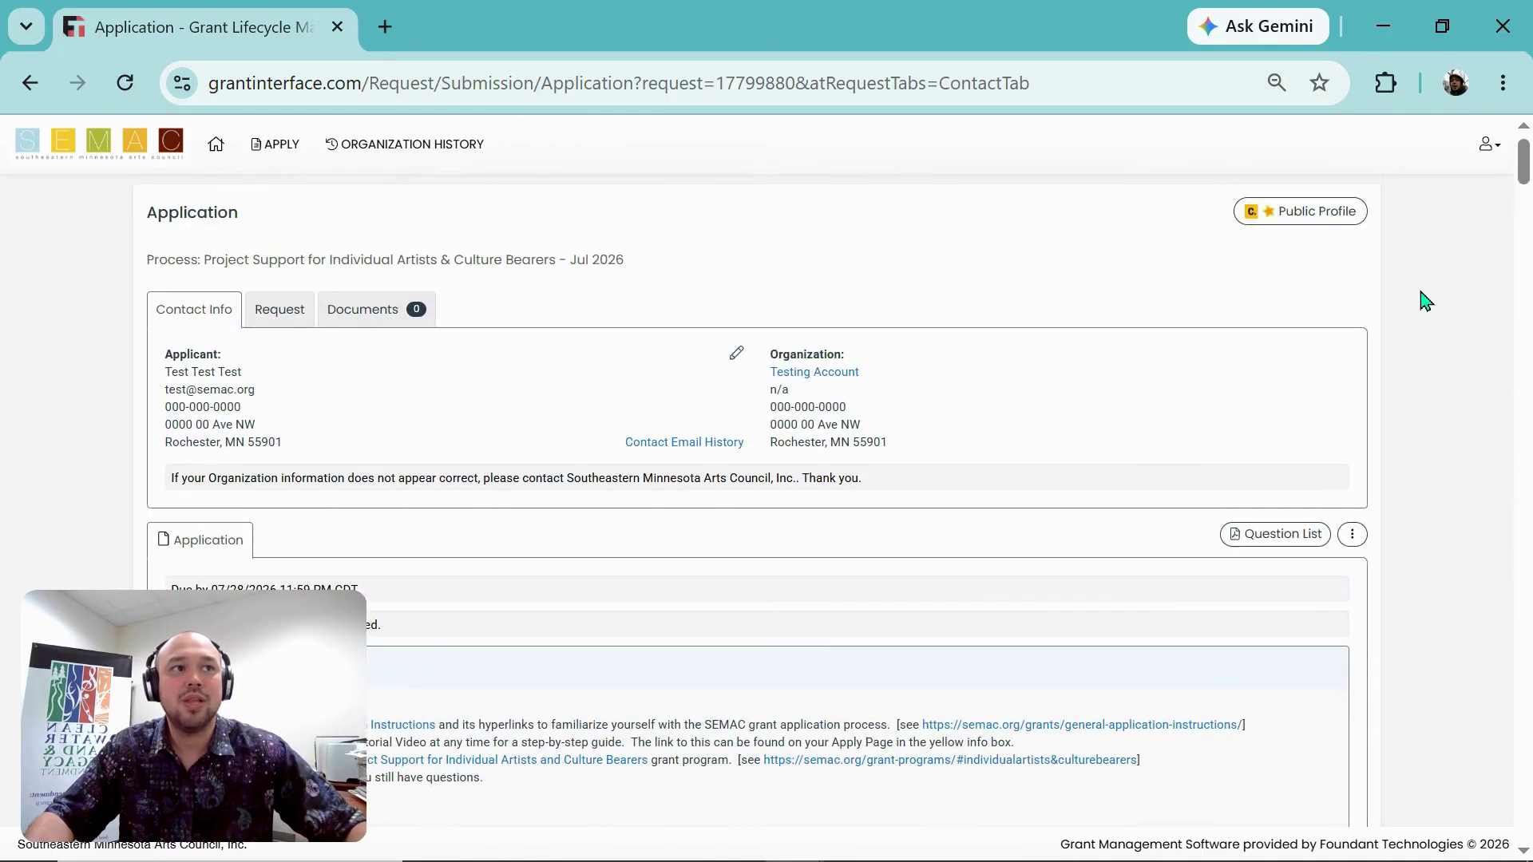
Step: Collapse all question groups so every application section from Before You Begin to Spending Plan is listed
click(1353, 536)
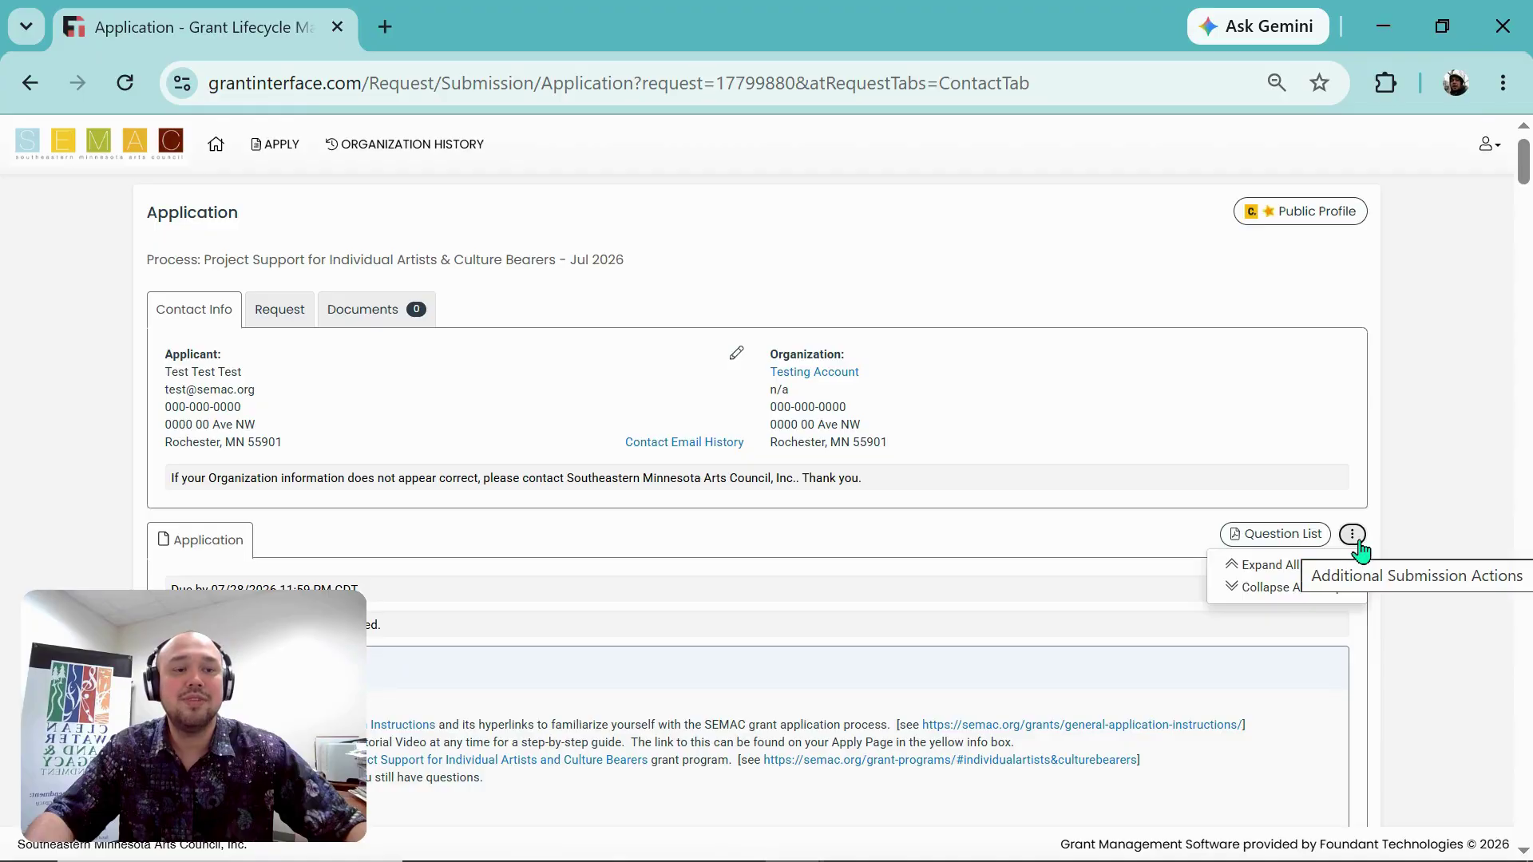
click(1300, 591)
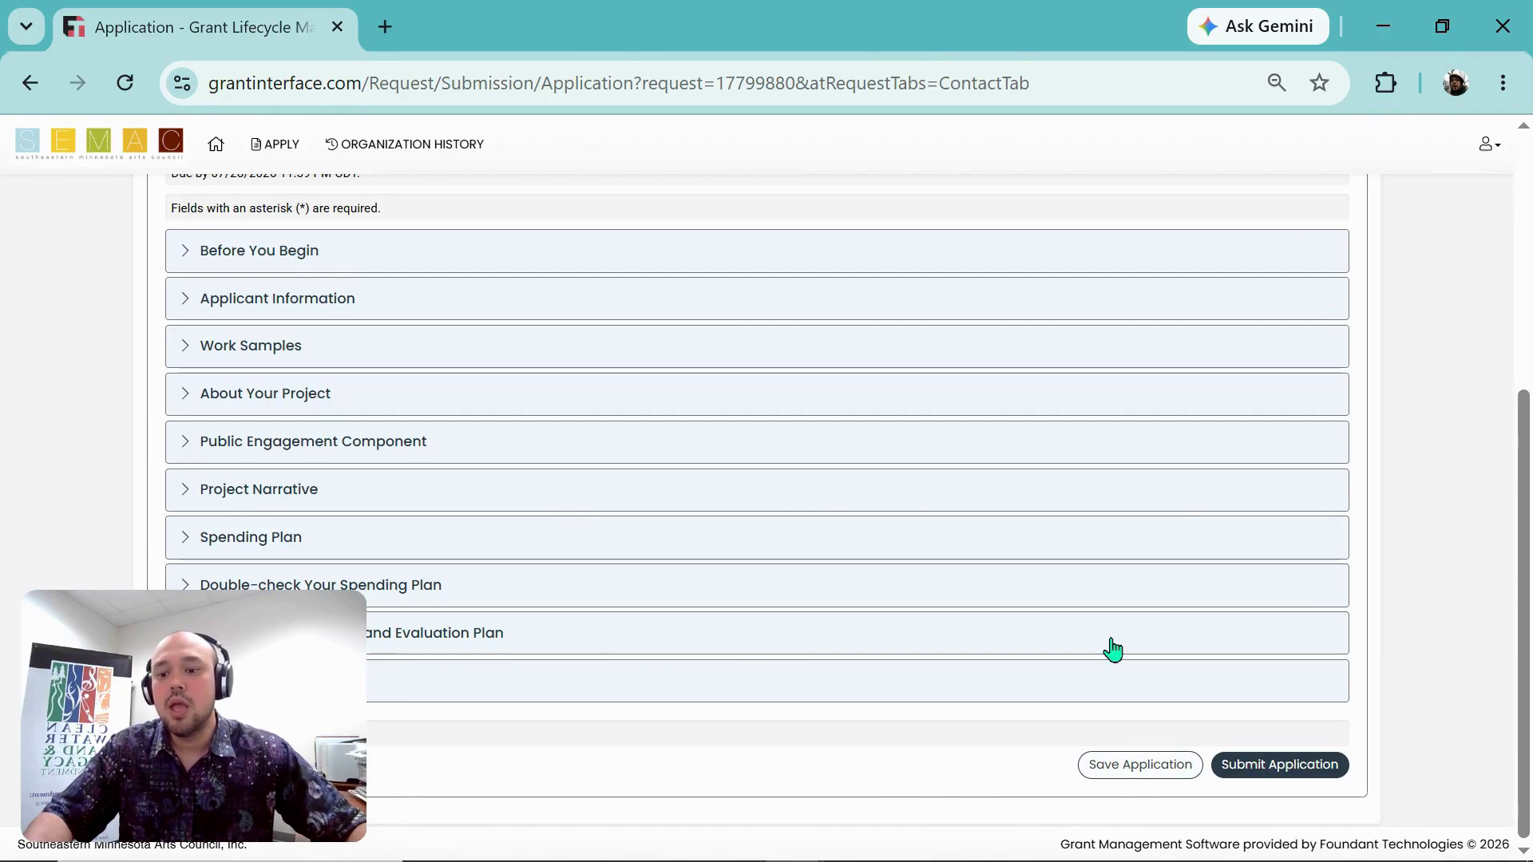
scroll(778, 576, up, 2)
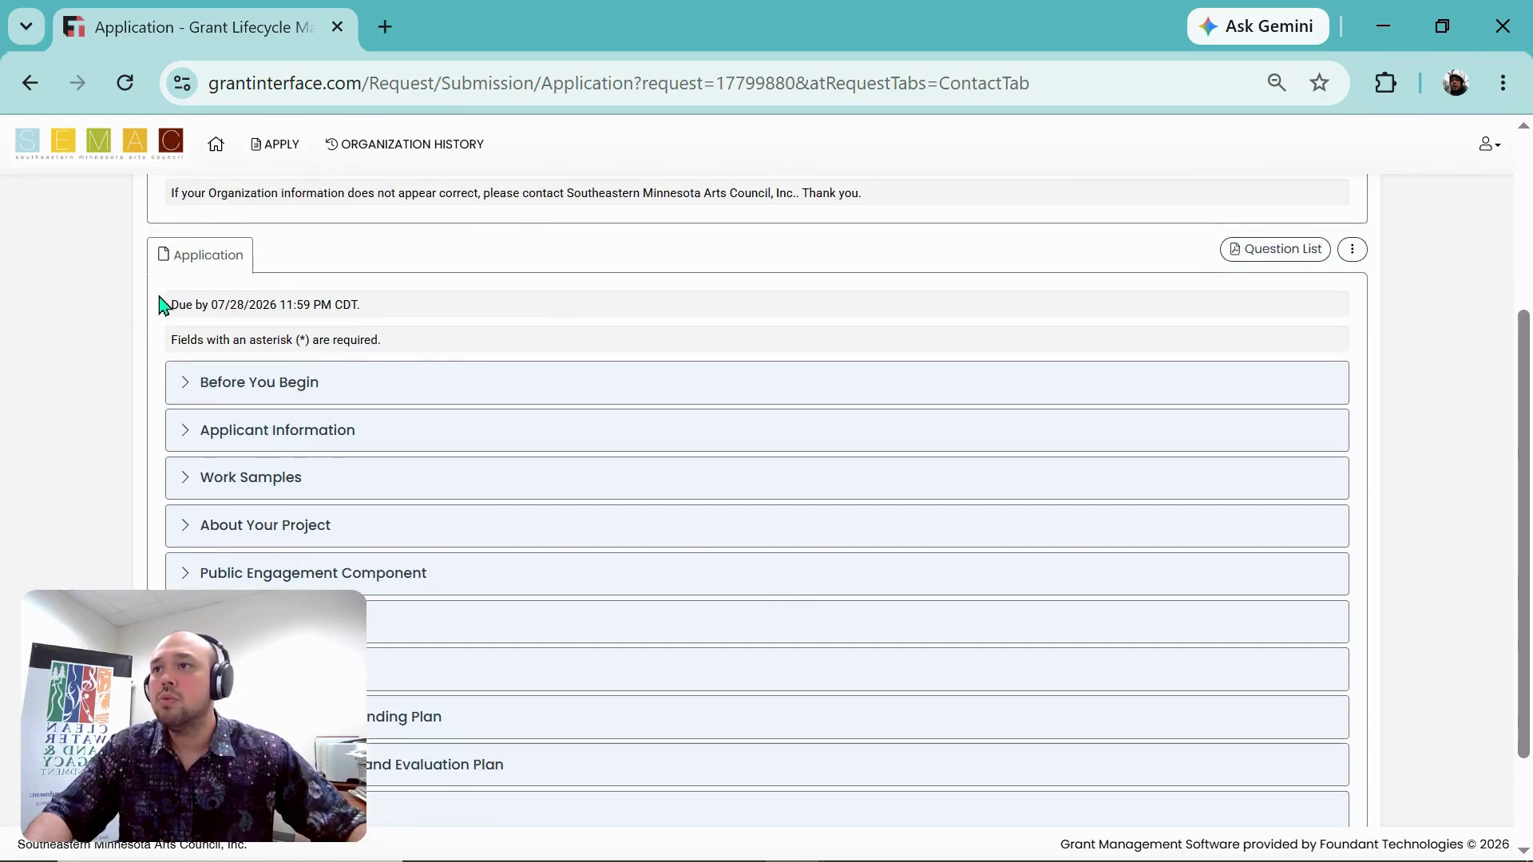
Step: Highlight the application due date and the required-fields note
scroll(1317, 702, down, 2)
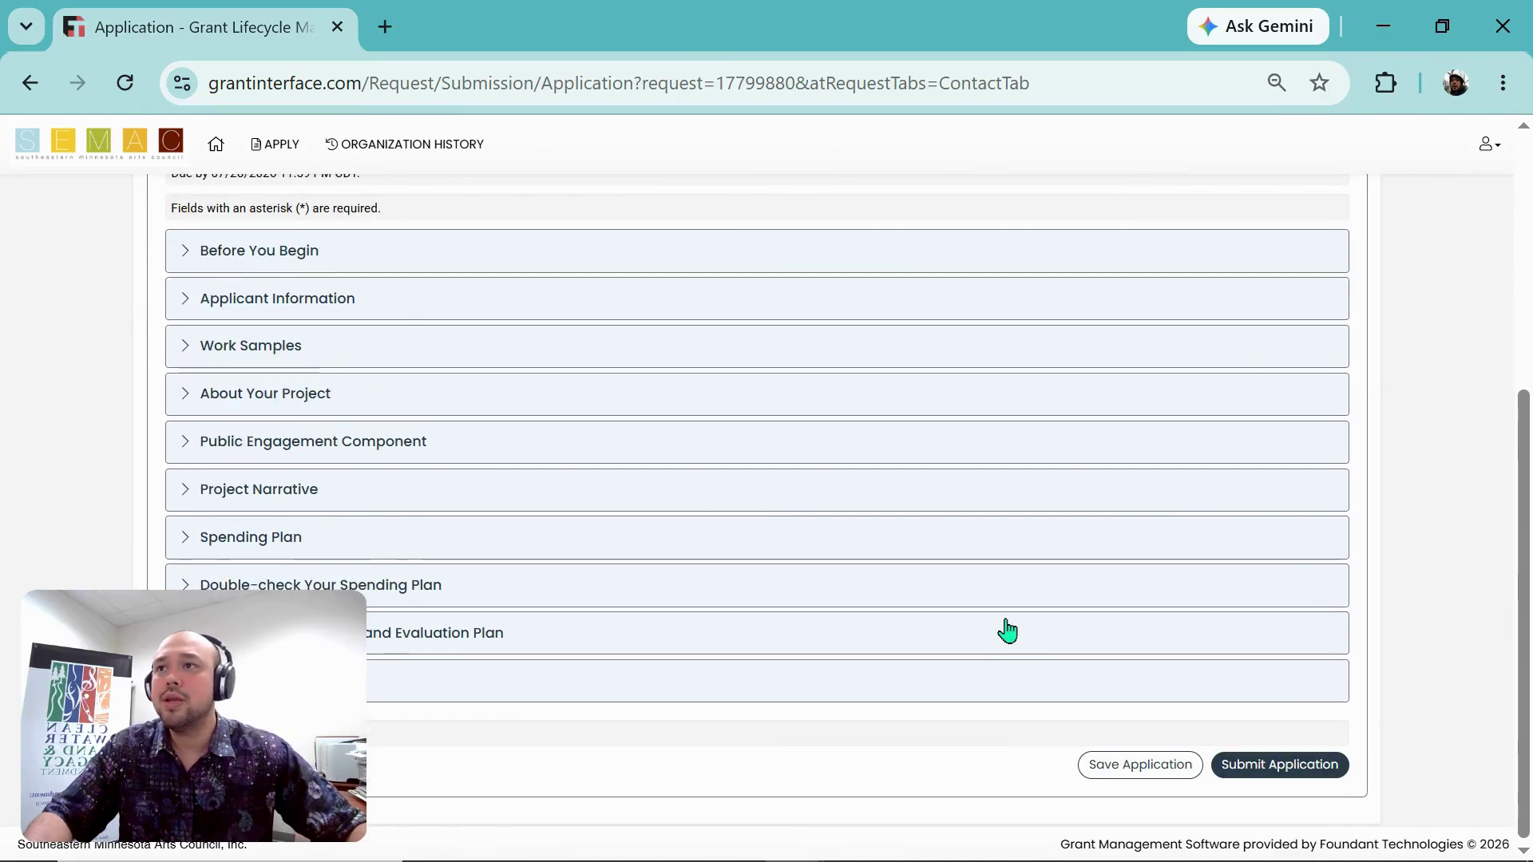
scroll(559, 519, up, 2)
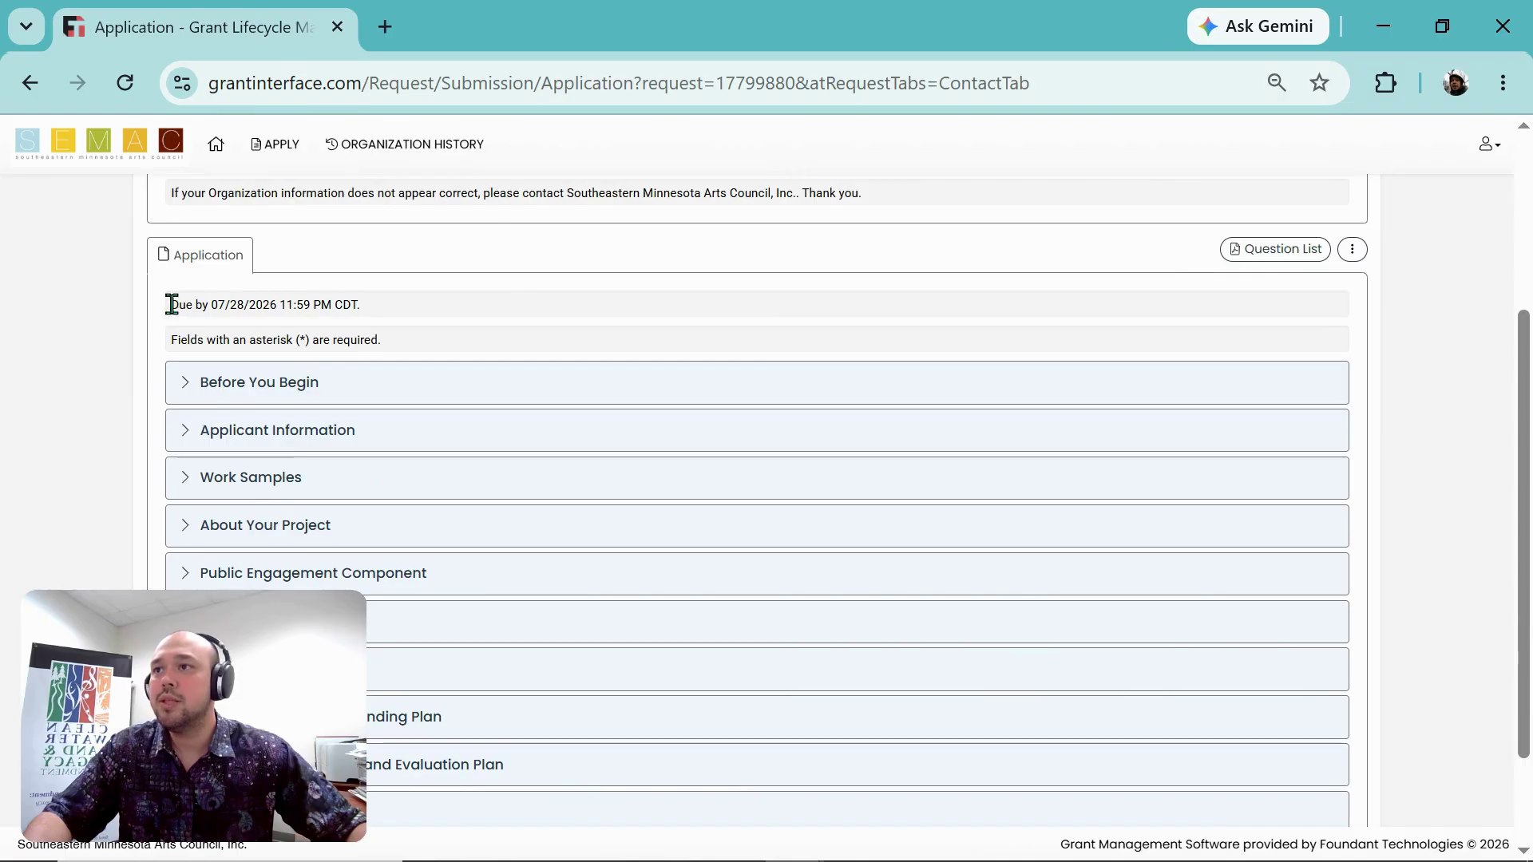
drag(170, 304, 366, 308)
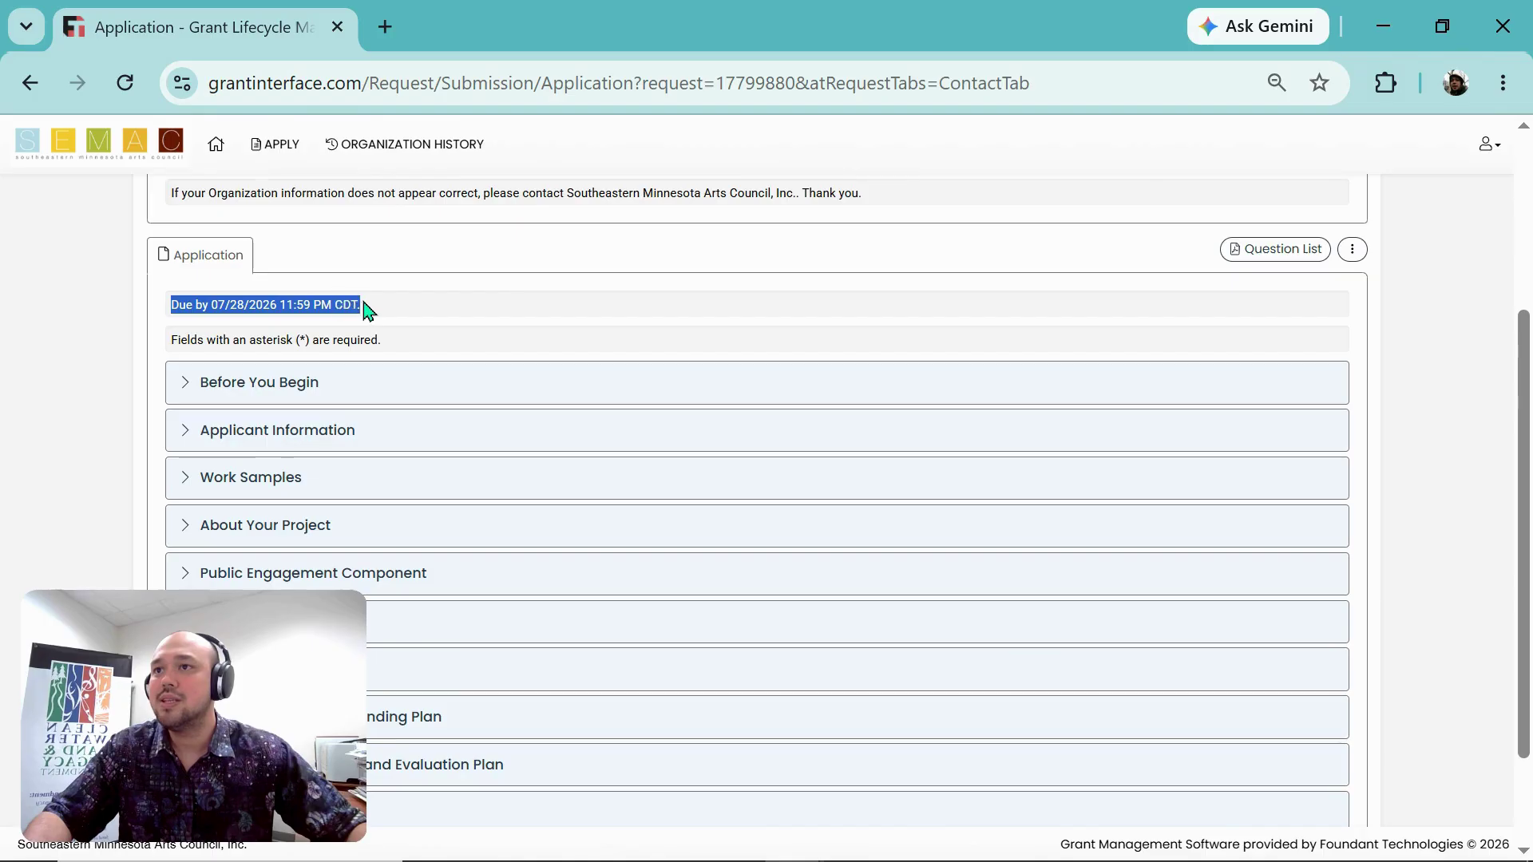
click(160, 334)
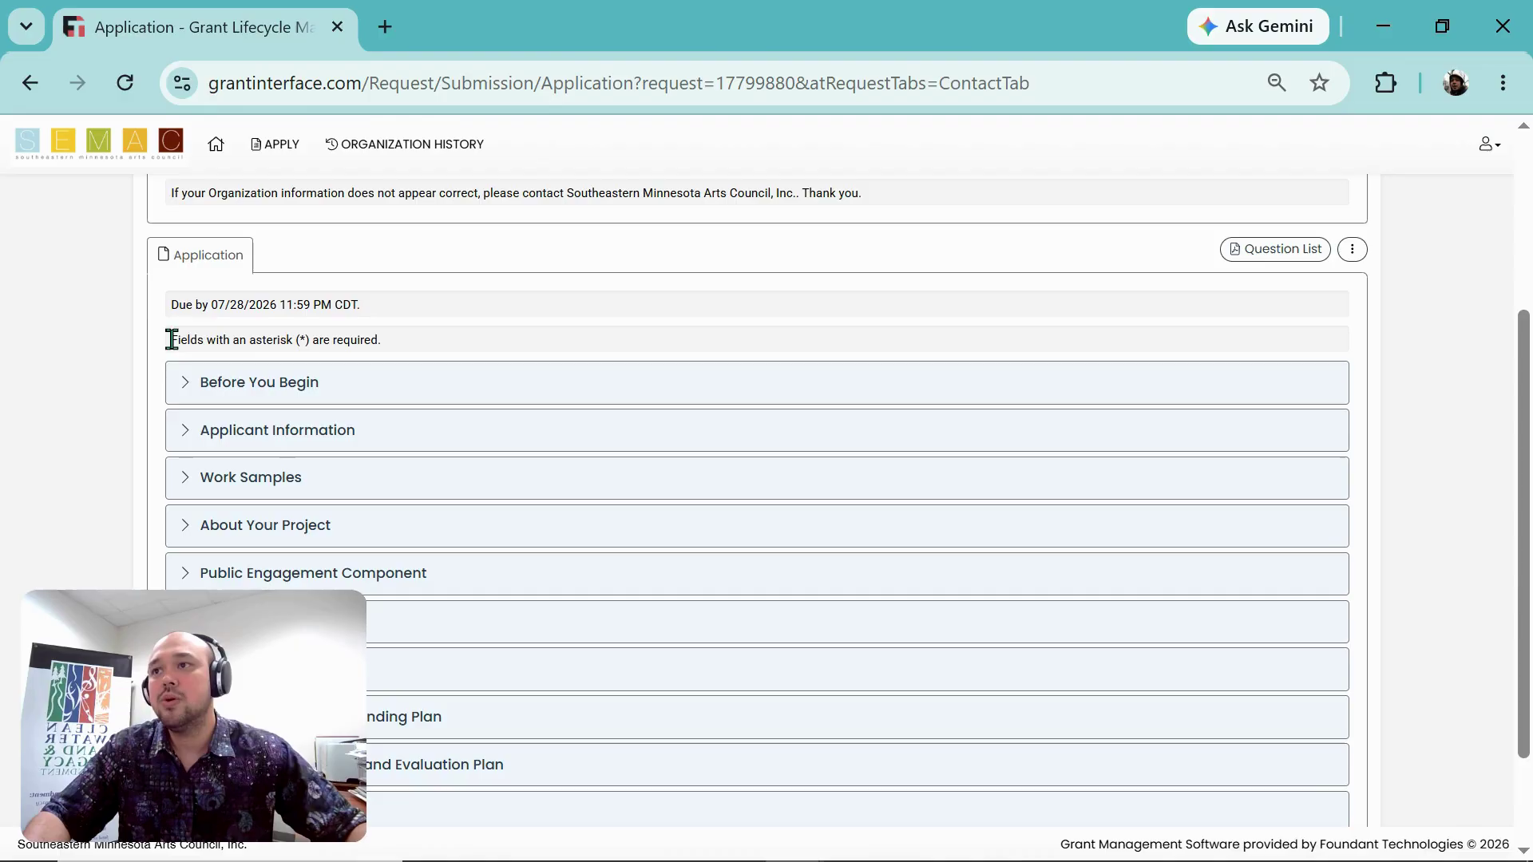
drag(171, 339, 407, 345)
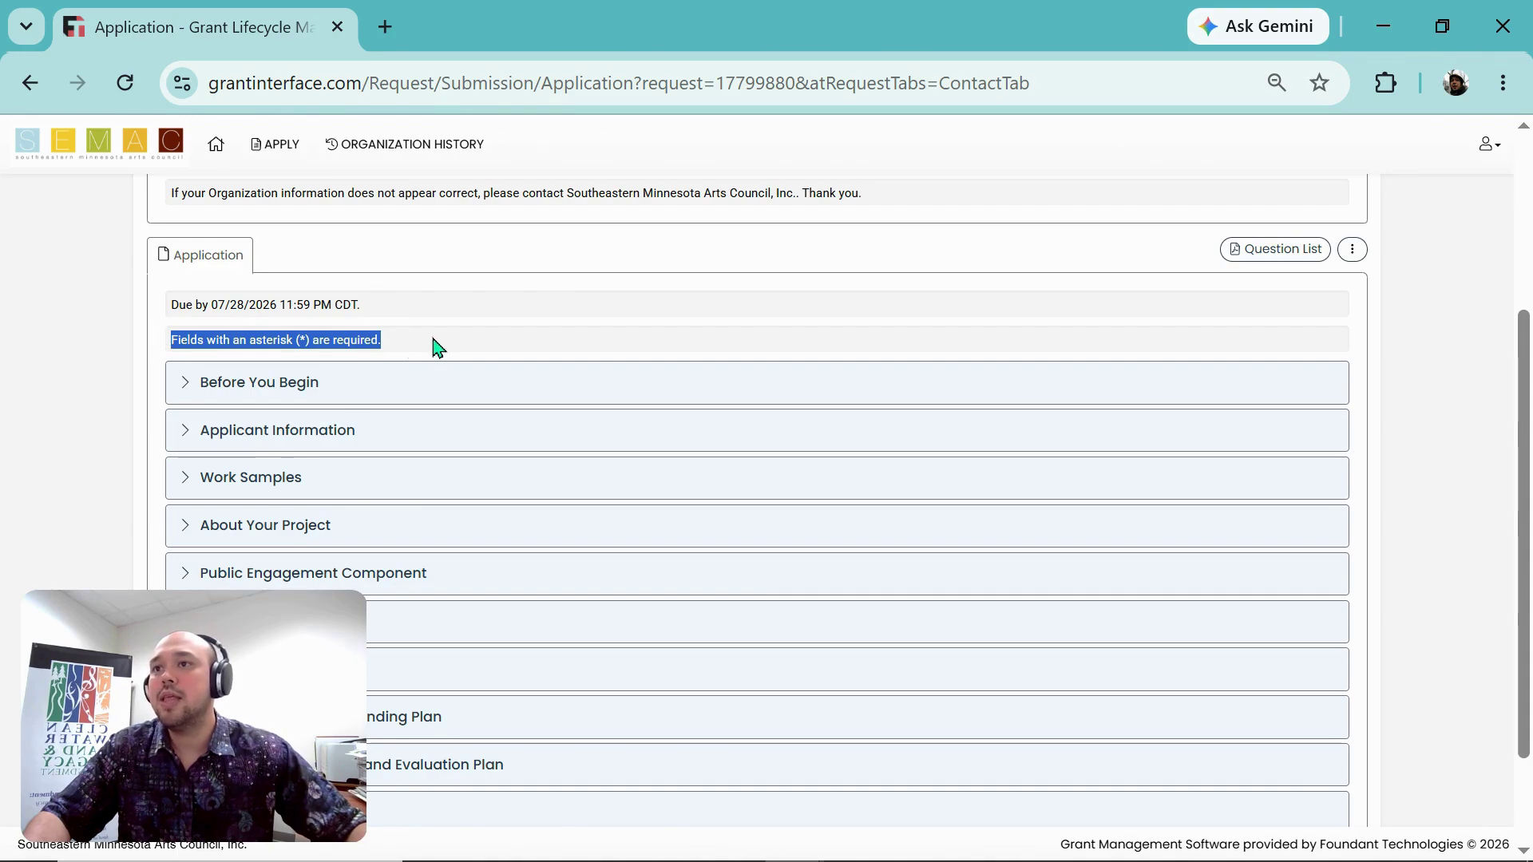
click(403, 343)
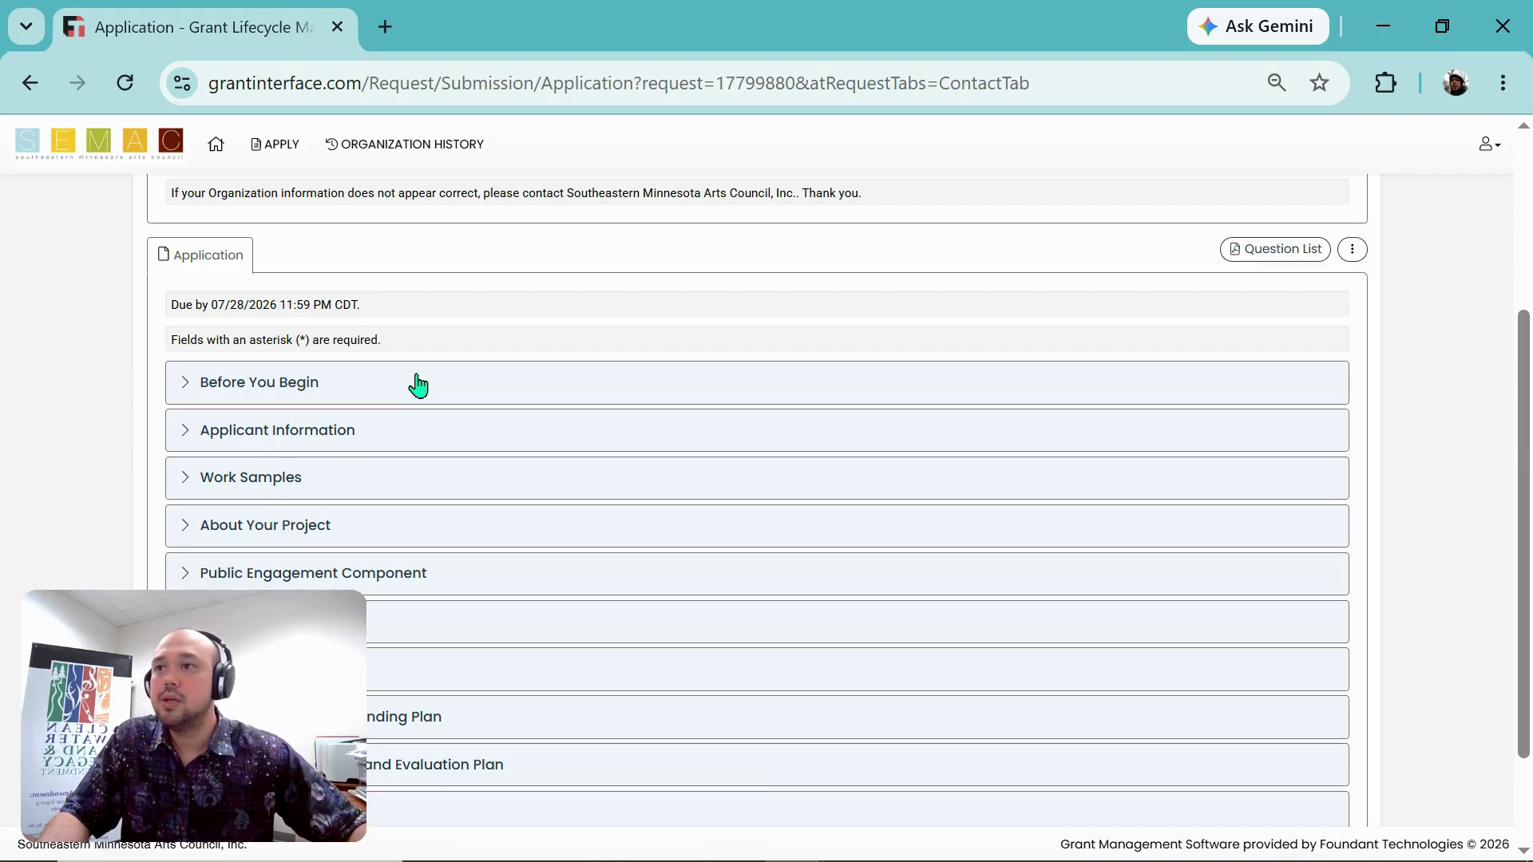
Step: Toggle Before You Begin, then expand the Work Samples and Applicant Information sections
click(418, 385)
click(418, 385)
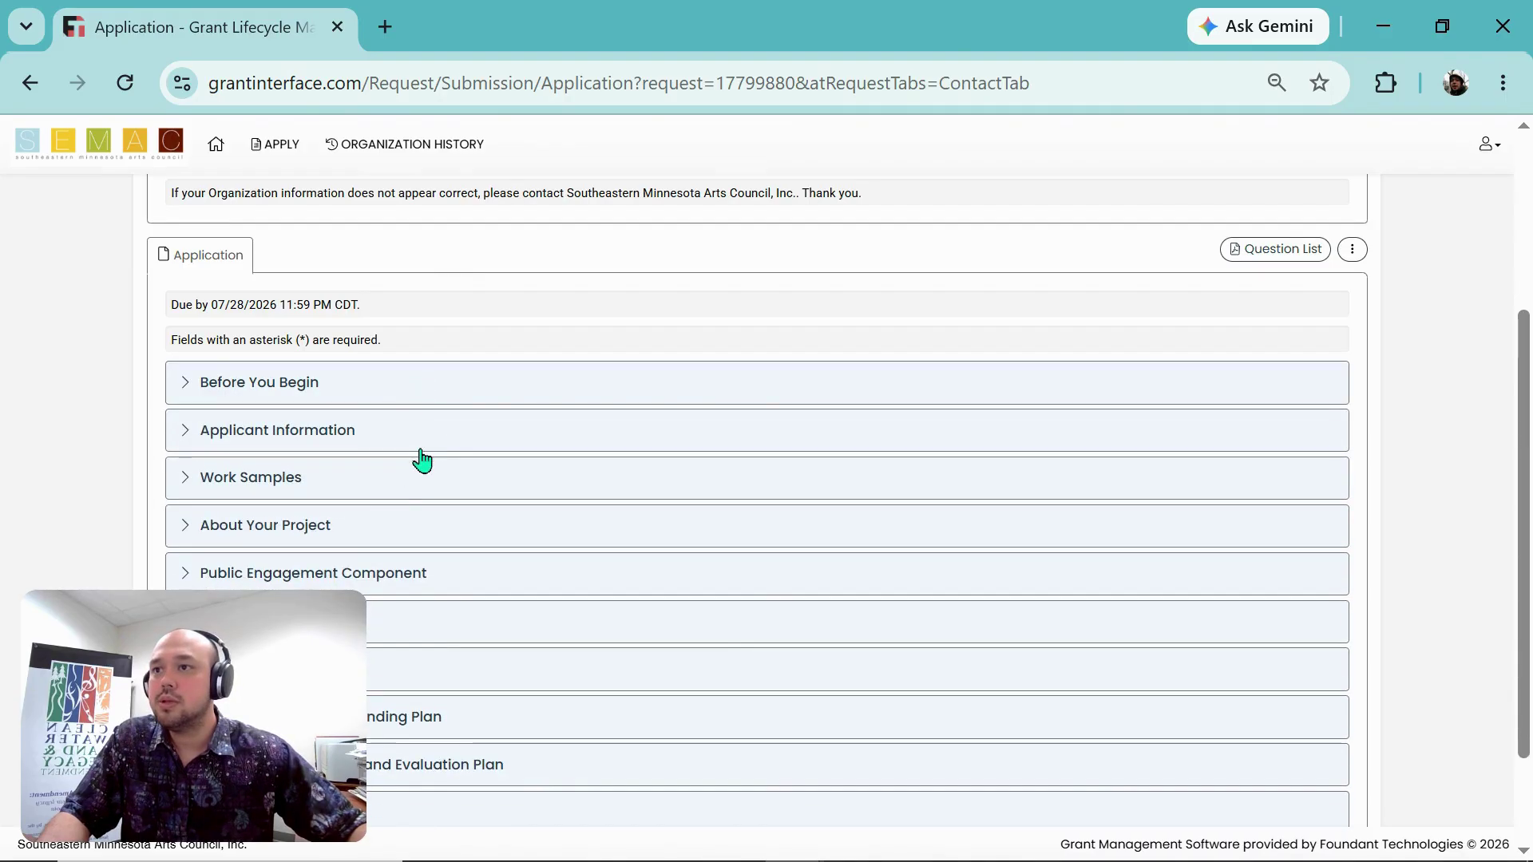
click(424, 478)
scroll(543, 483, down, 5)
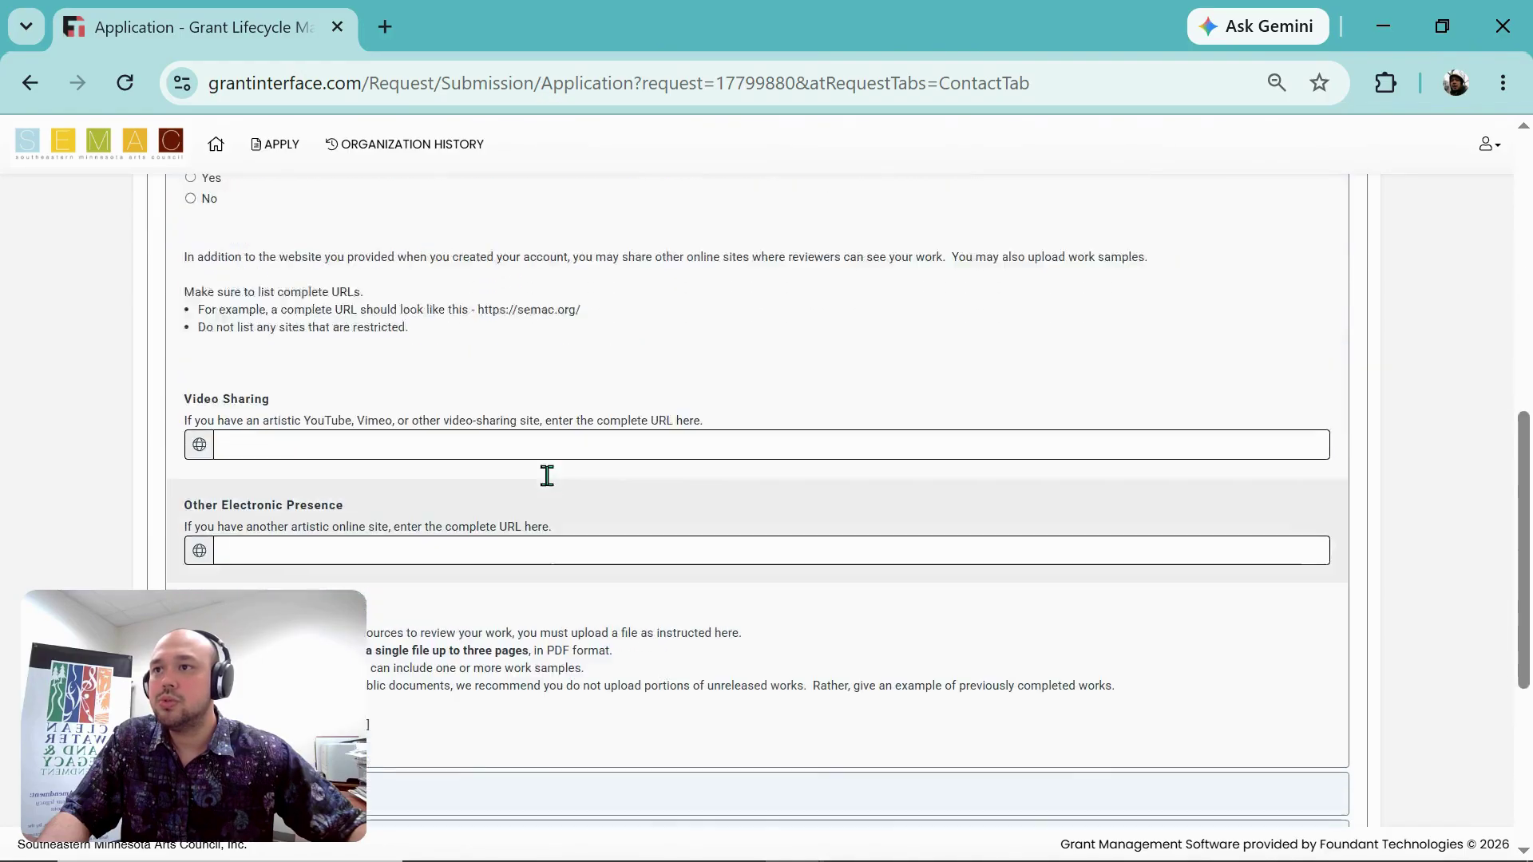
scroll(479, 519, up, 10)
click(444, 558)
Step: Place the cursor in the Artist or Culture Bearer Bio box and attempt a paste; it stays empty
scroll(547, 564, down, 5)
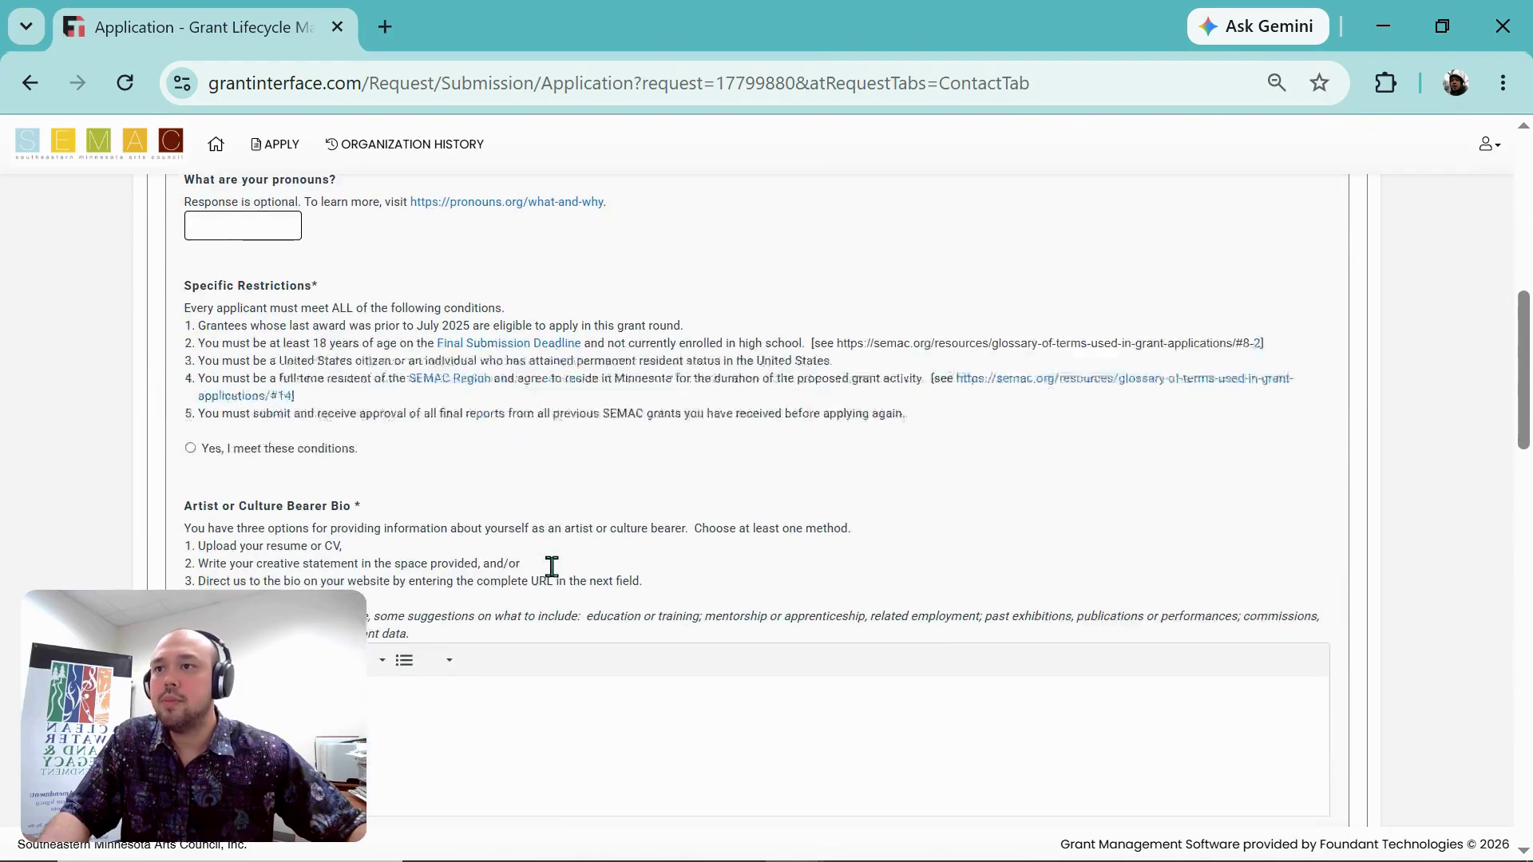
scroll(552, 566, down, 5)
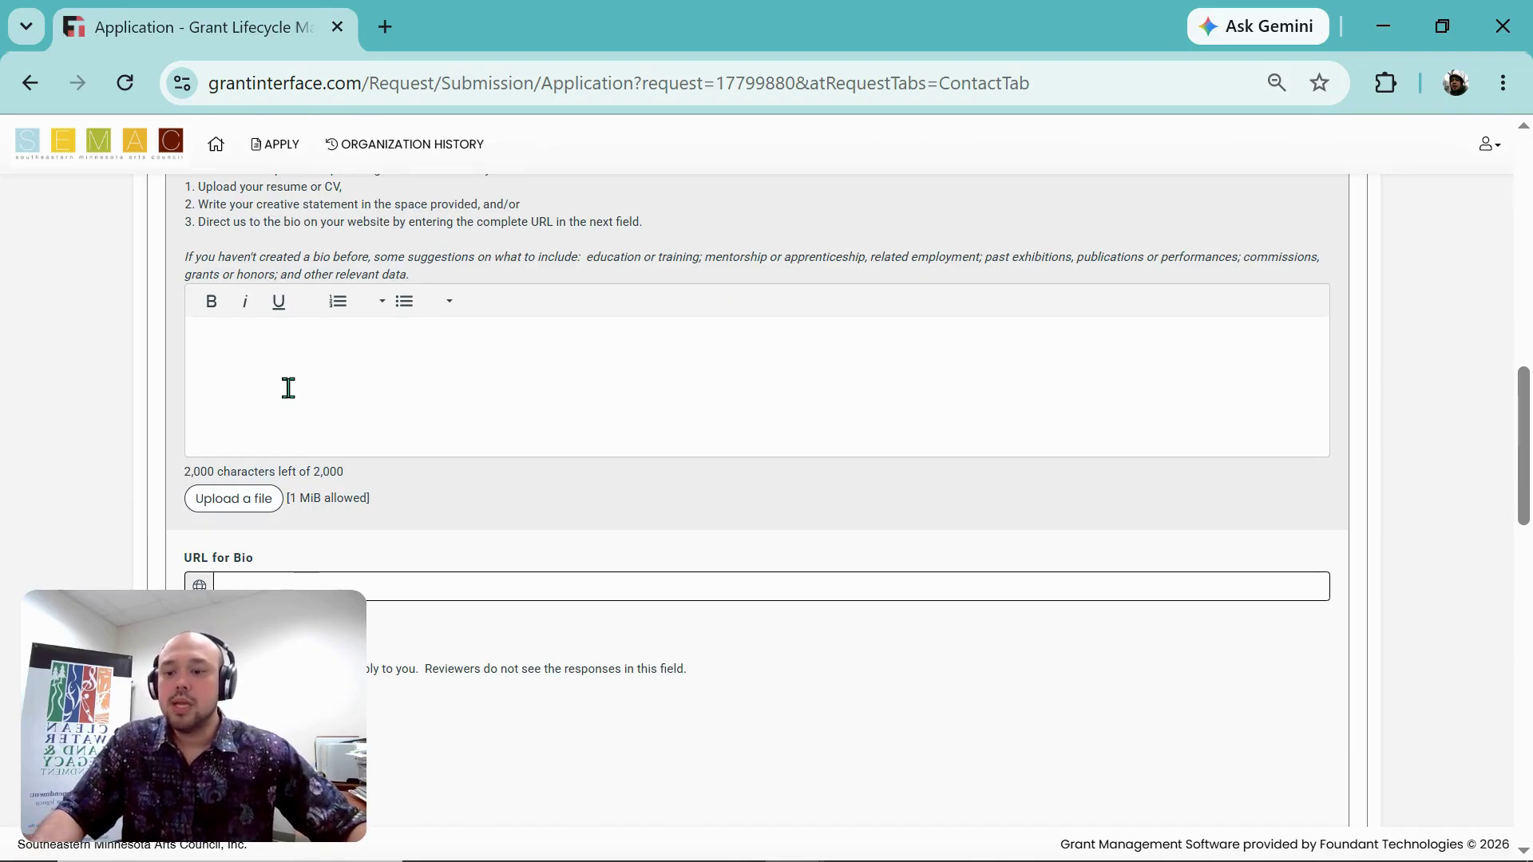
click(253, 349)
right_click(255, 355)
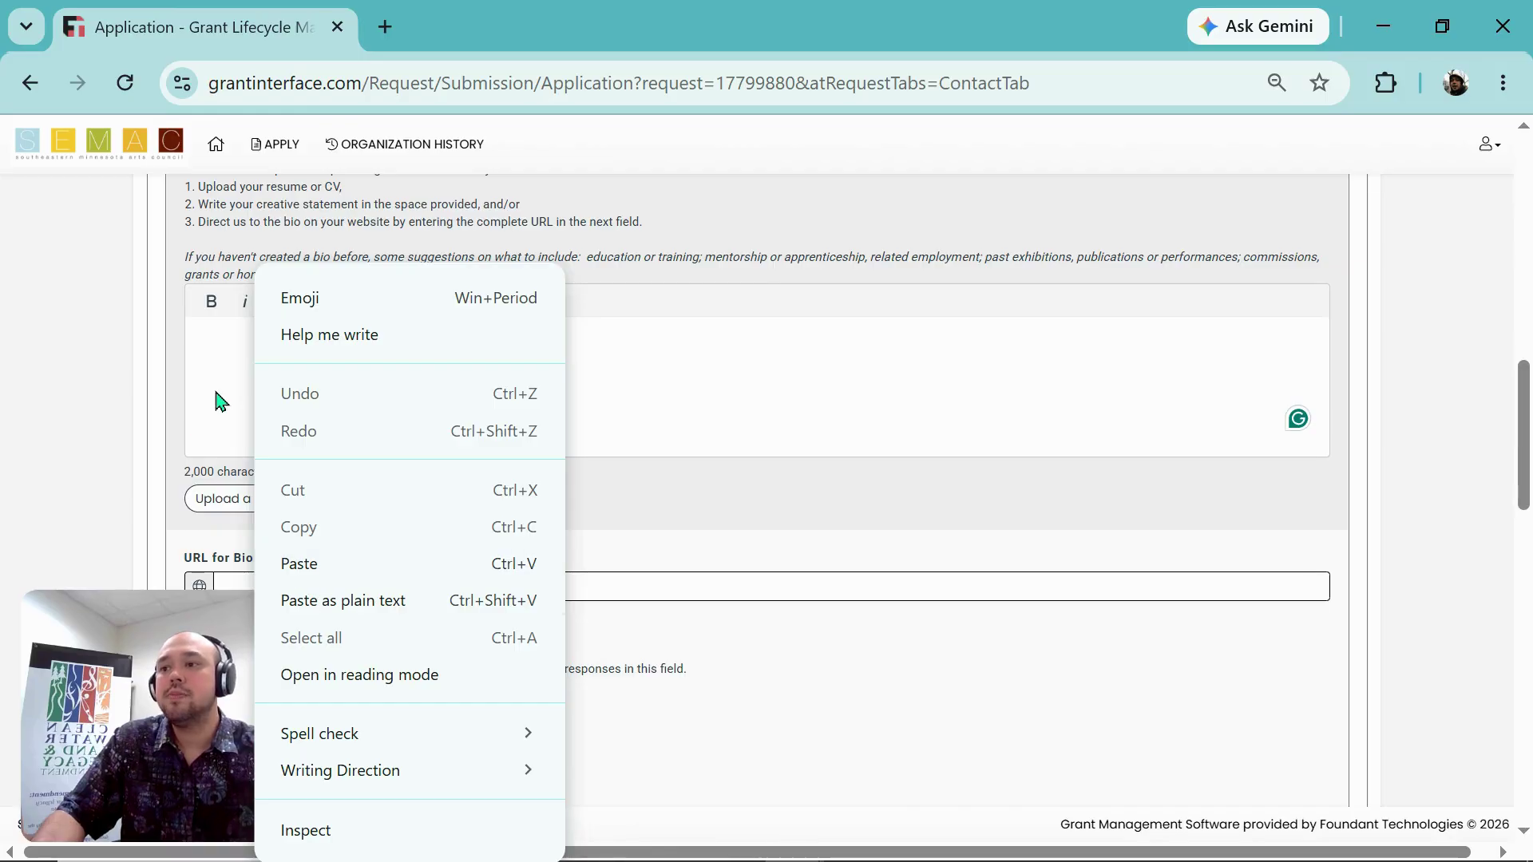
click(230, 361)
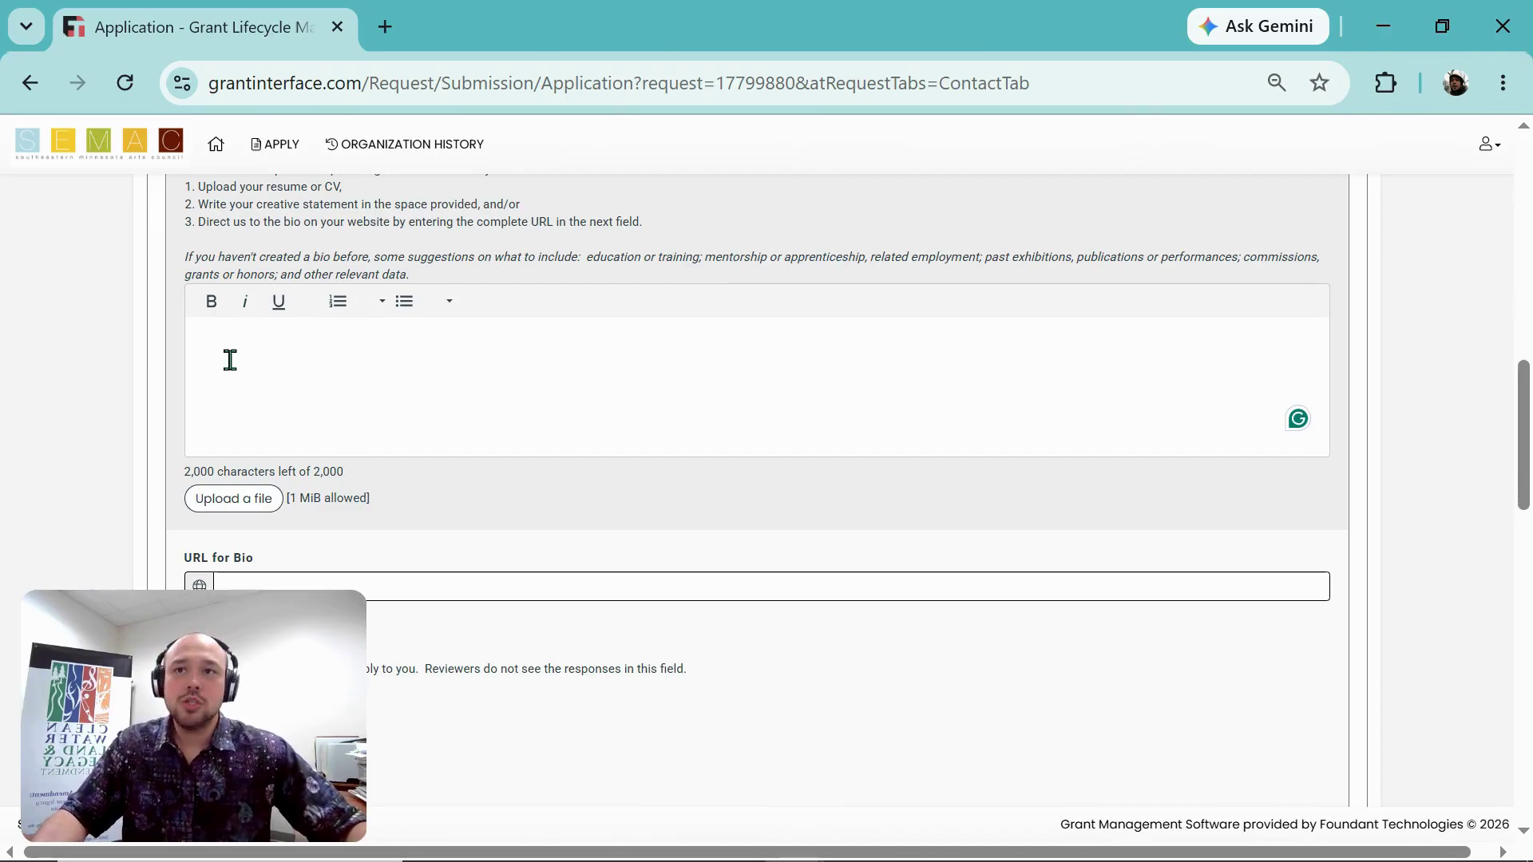
right_click(230, 360)
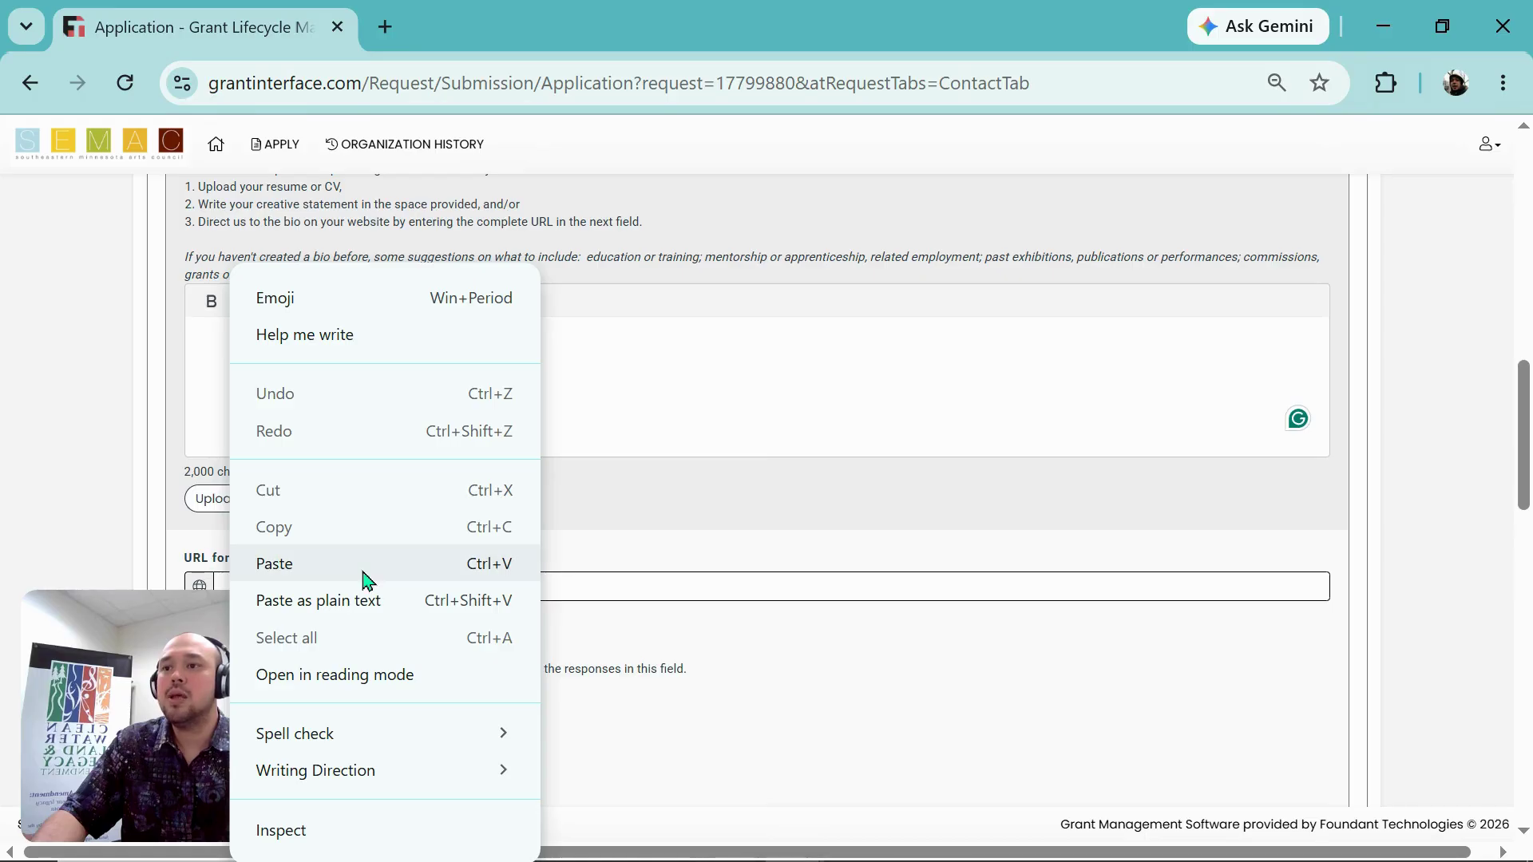
click(203, 394)
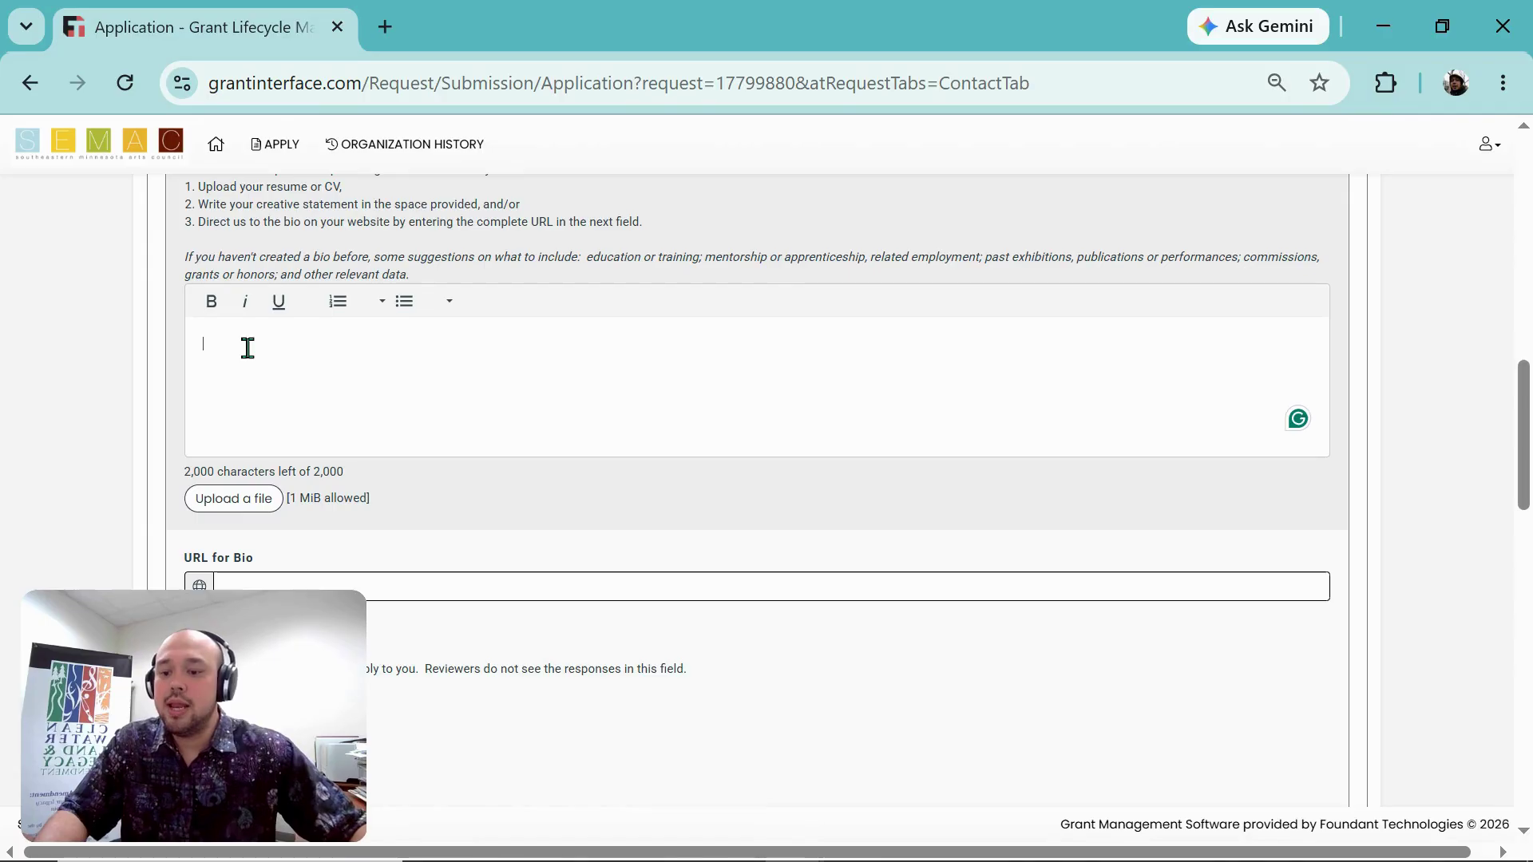
scroll(332, 370, up, 8)
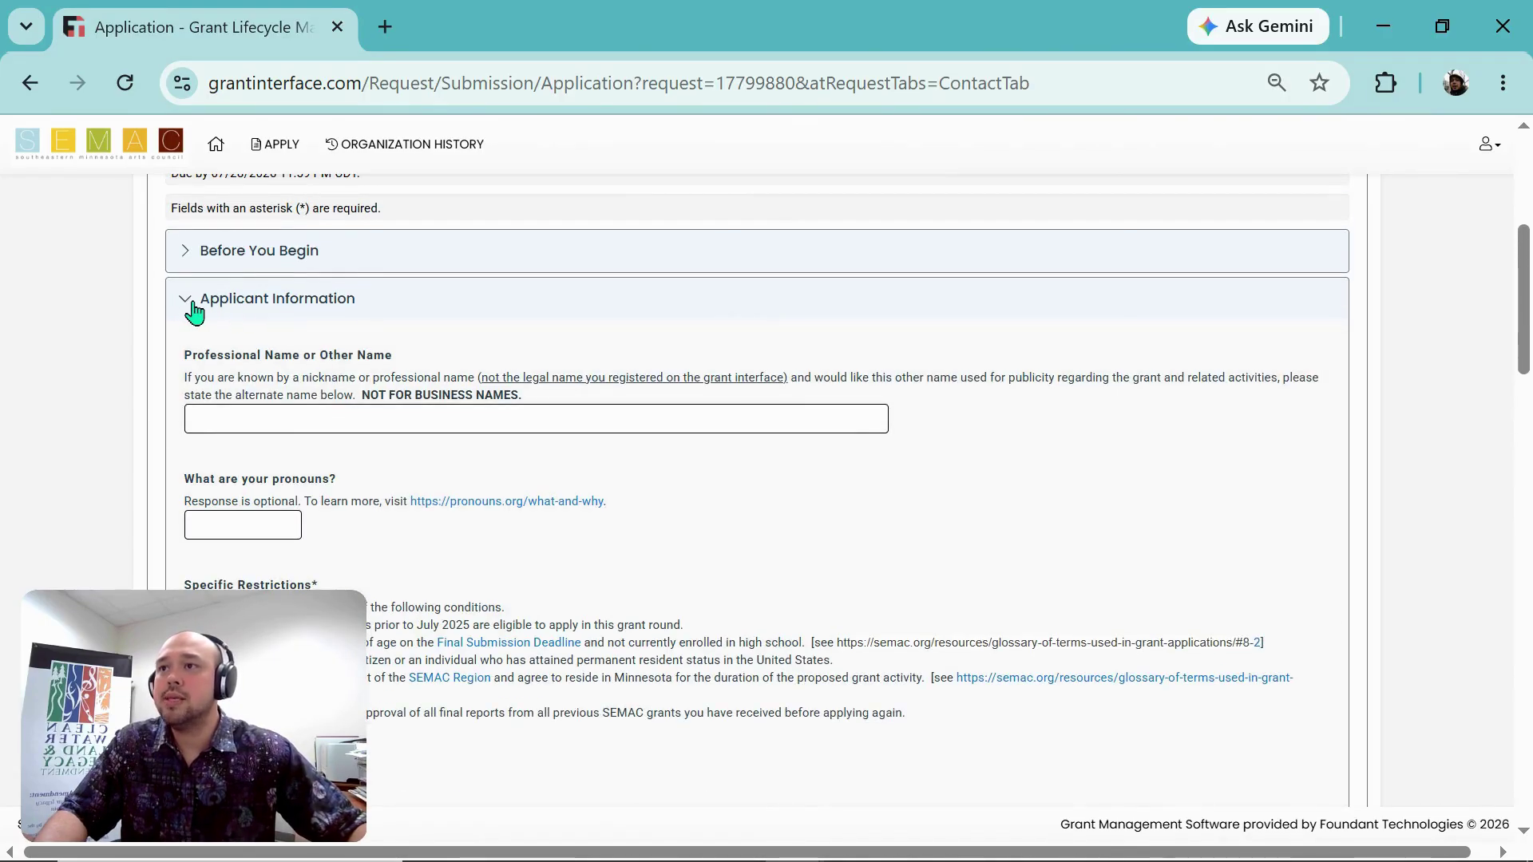
Step: Toggle Before You Begin, collapse Applicant Information and Work Samples, then reopen Applicant Information
click(224, 260)
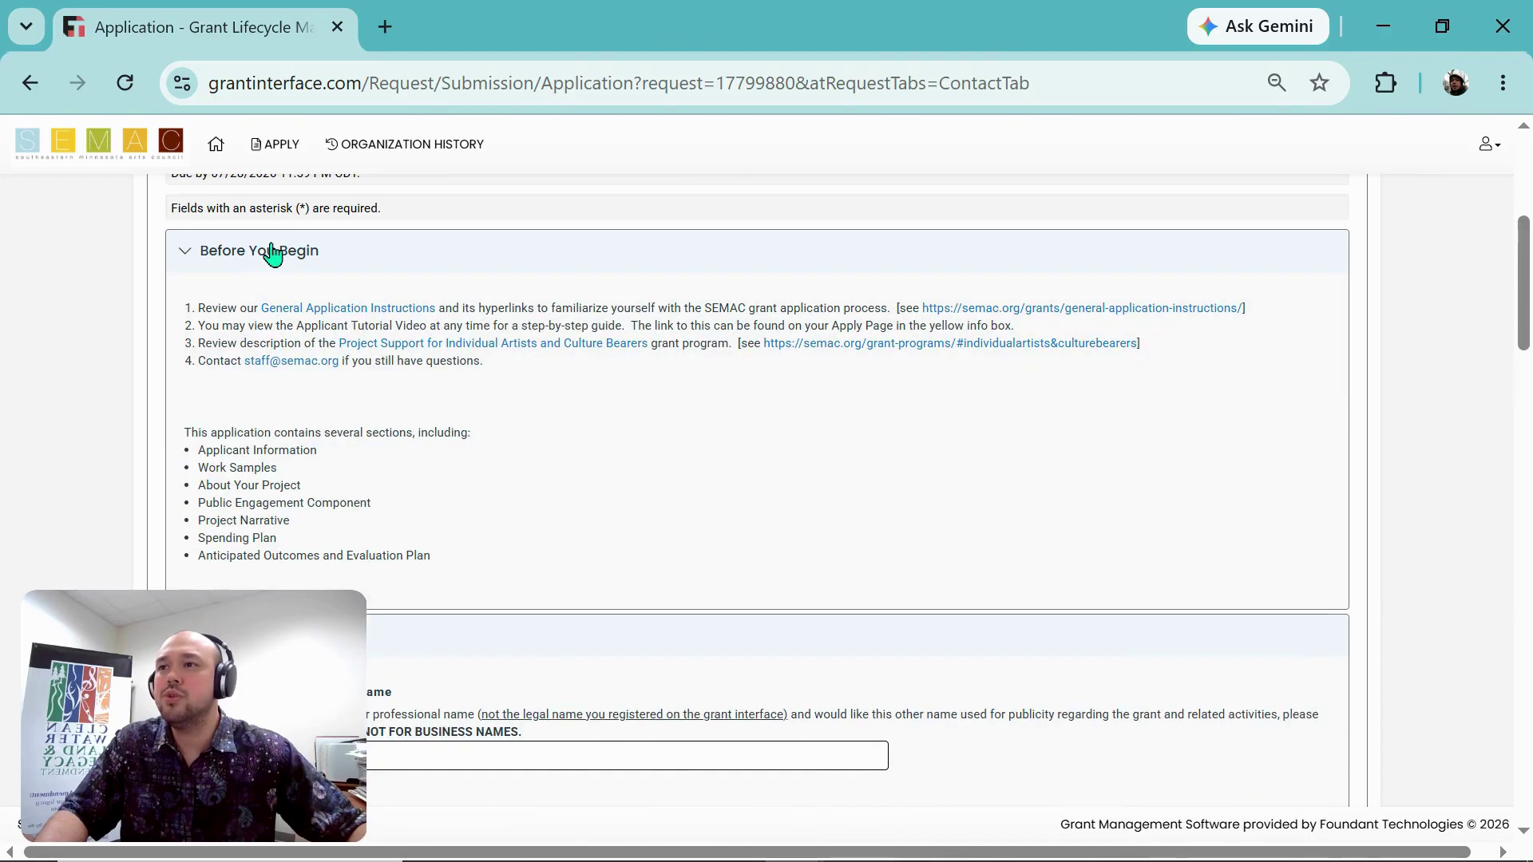
click(272, 250)
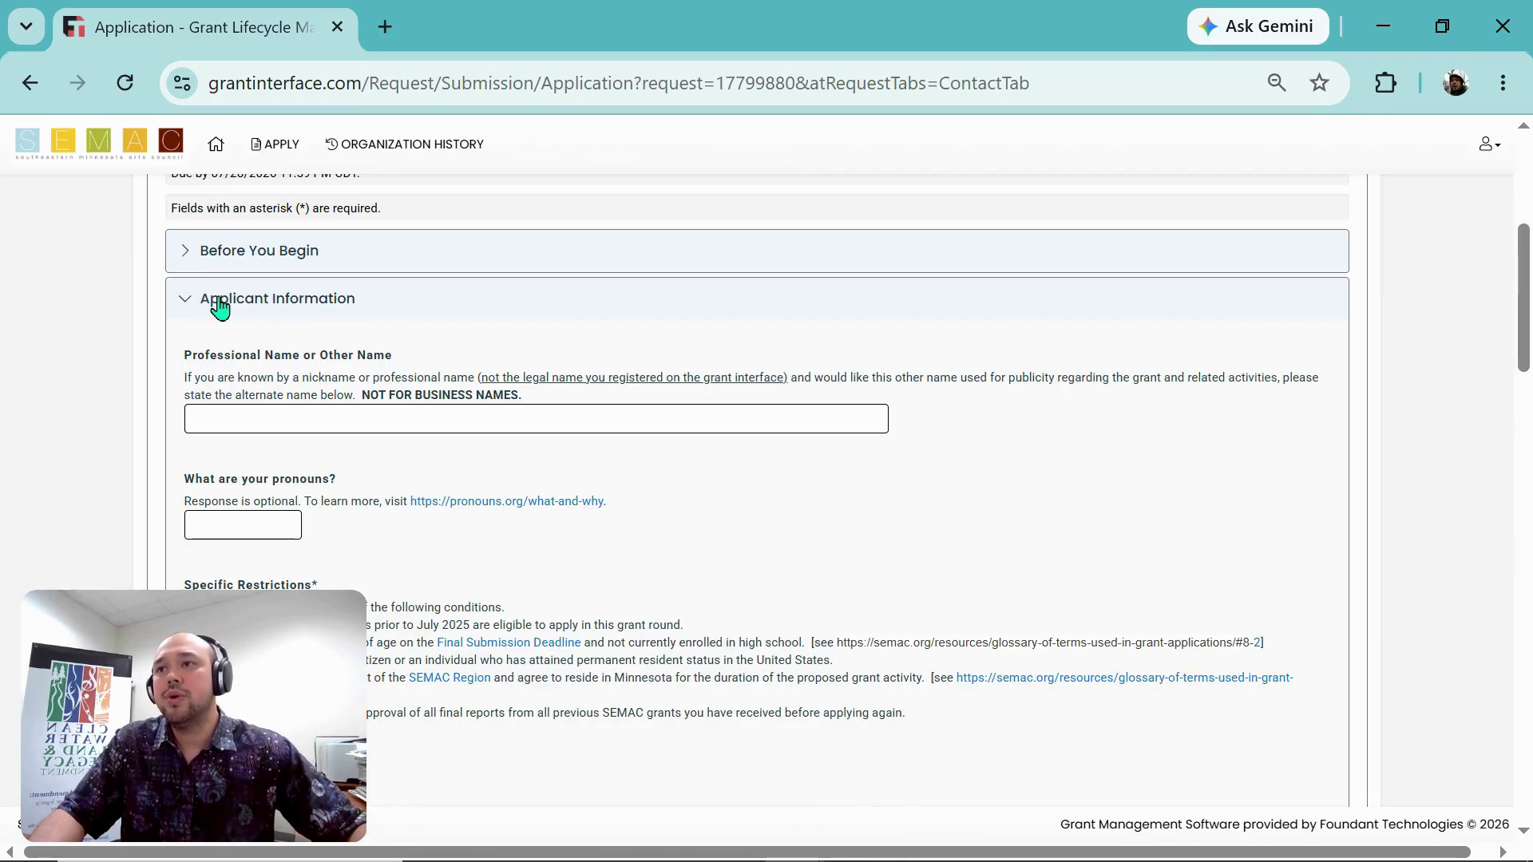
click(250, 305)
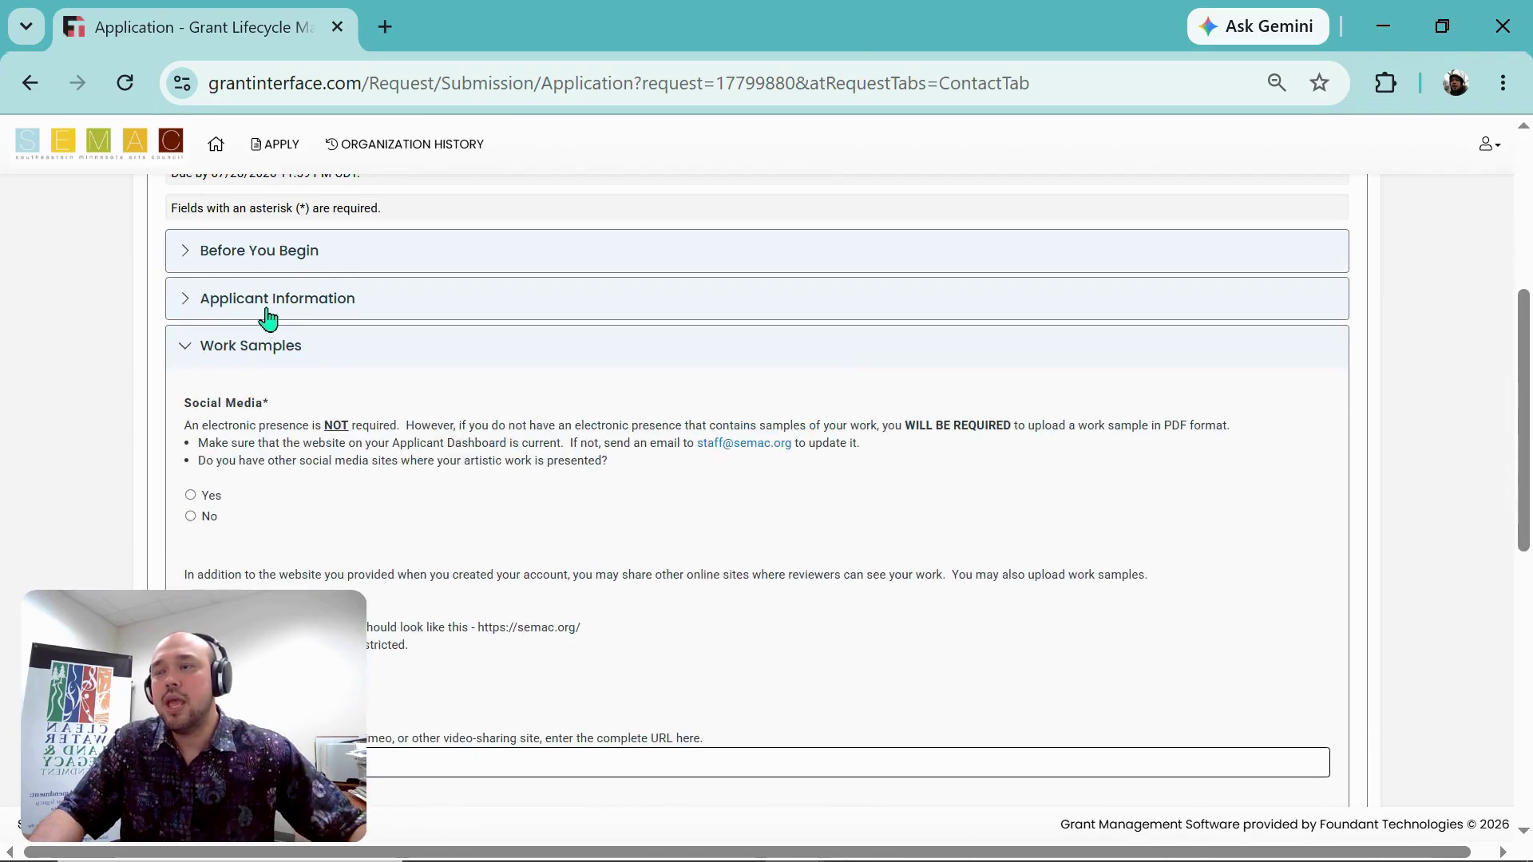
click(323, 359)
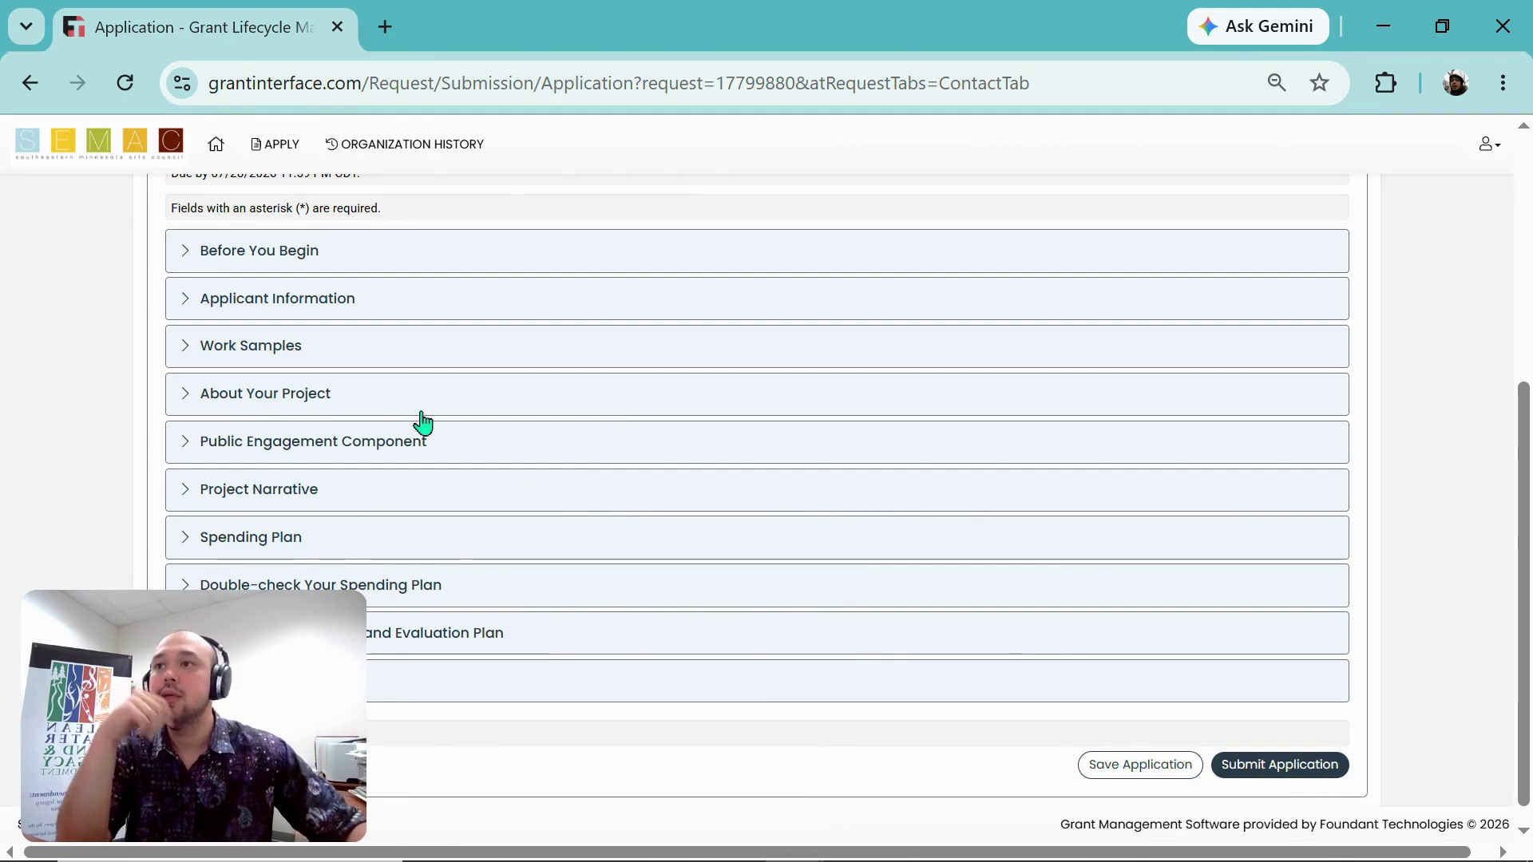
click(427, 318)
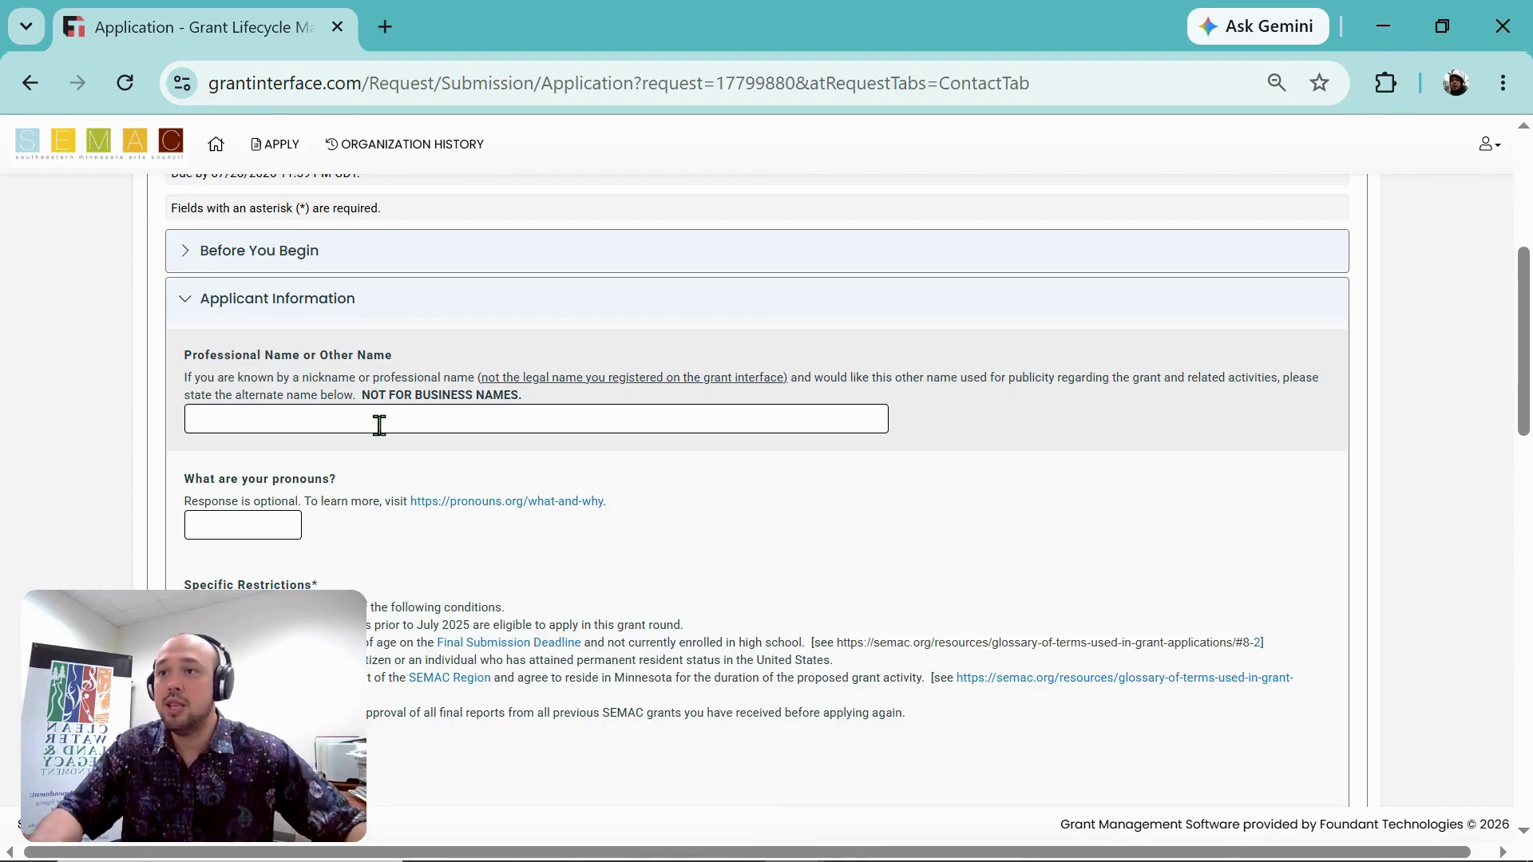
Step: Enter the applicant's name in Professional Name and He/Him in the pronouns box
click(386, 412)
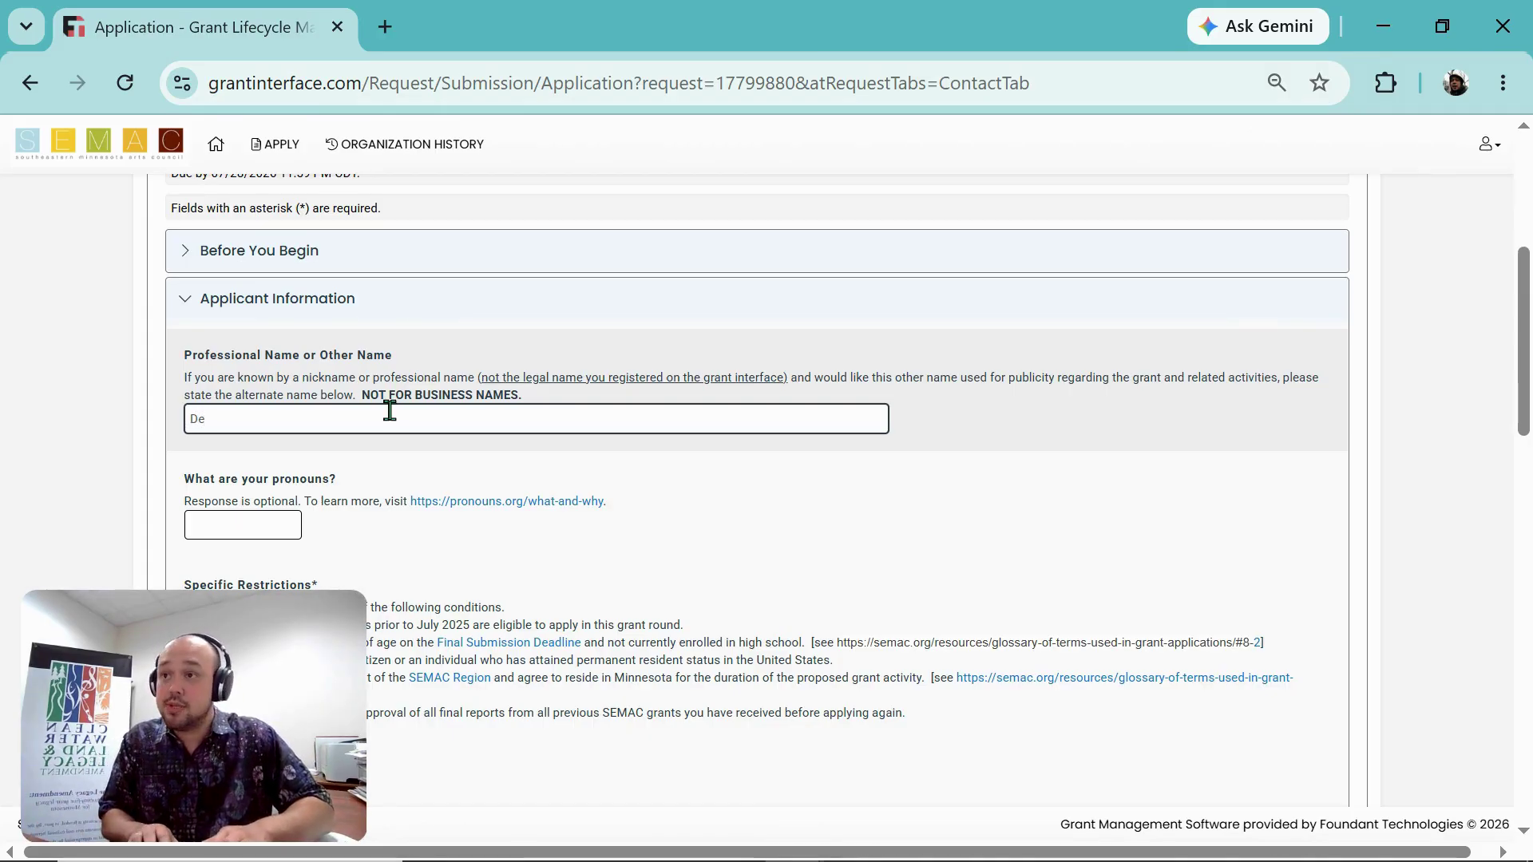
text(Dezmondo)
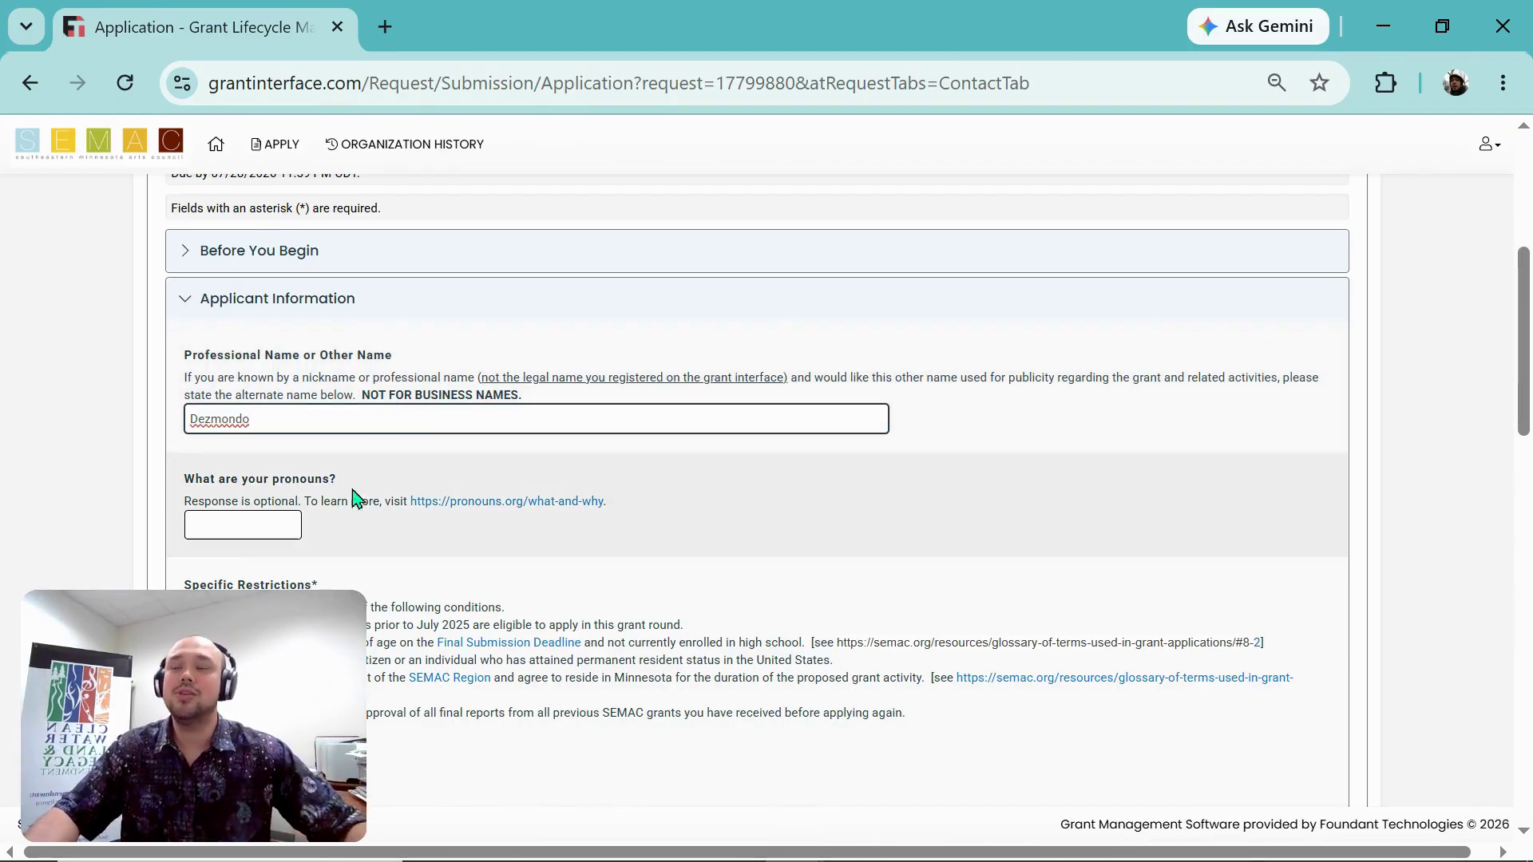
scroll(355, 463, down, 2)
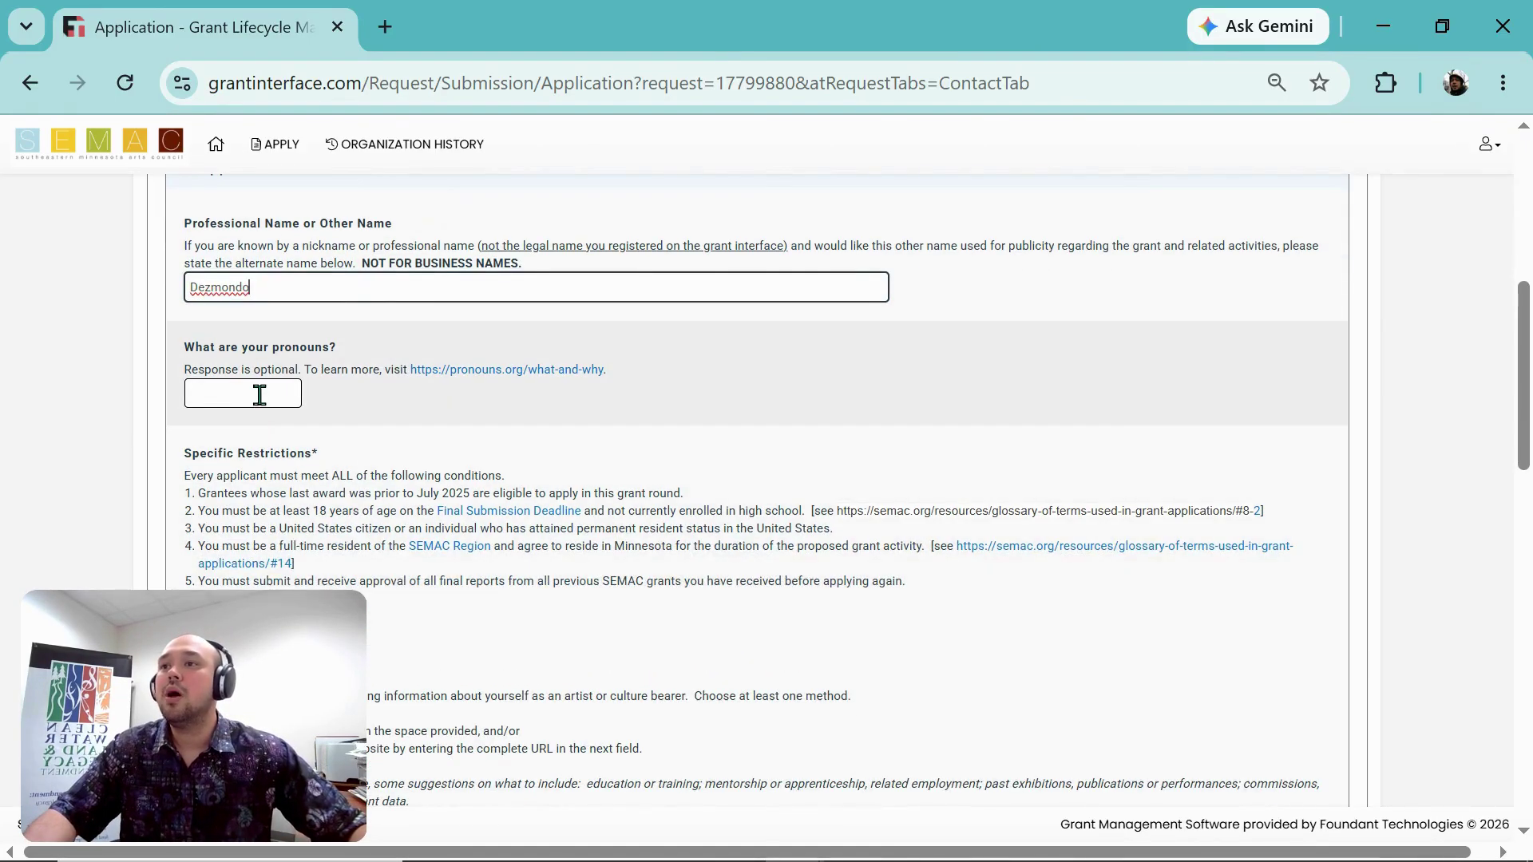
click(251, 395)
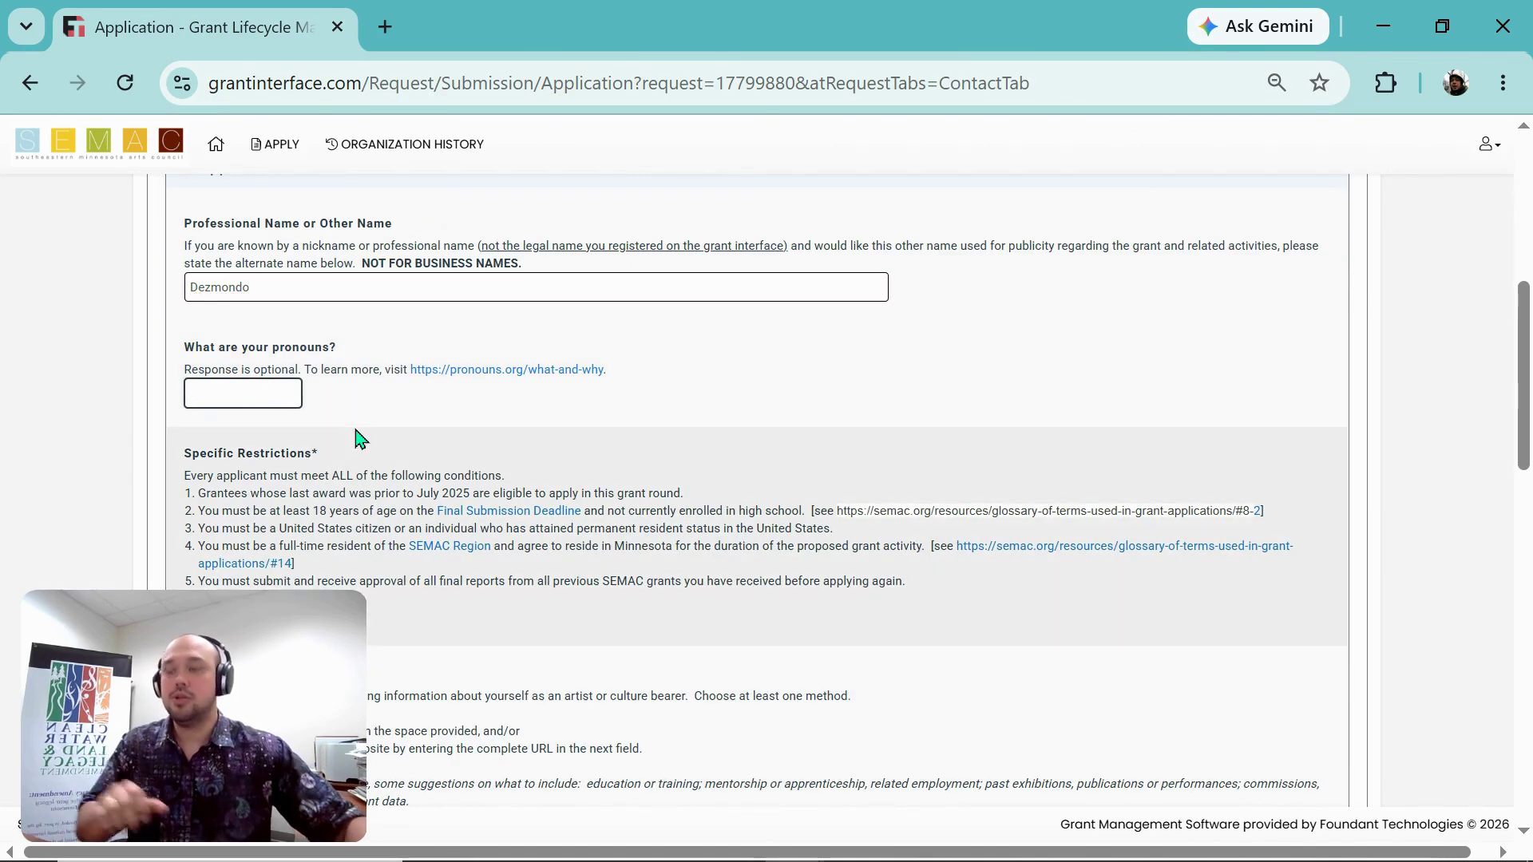
text(He)
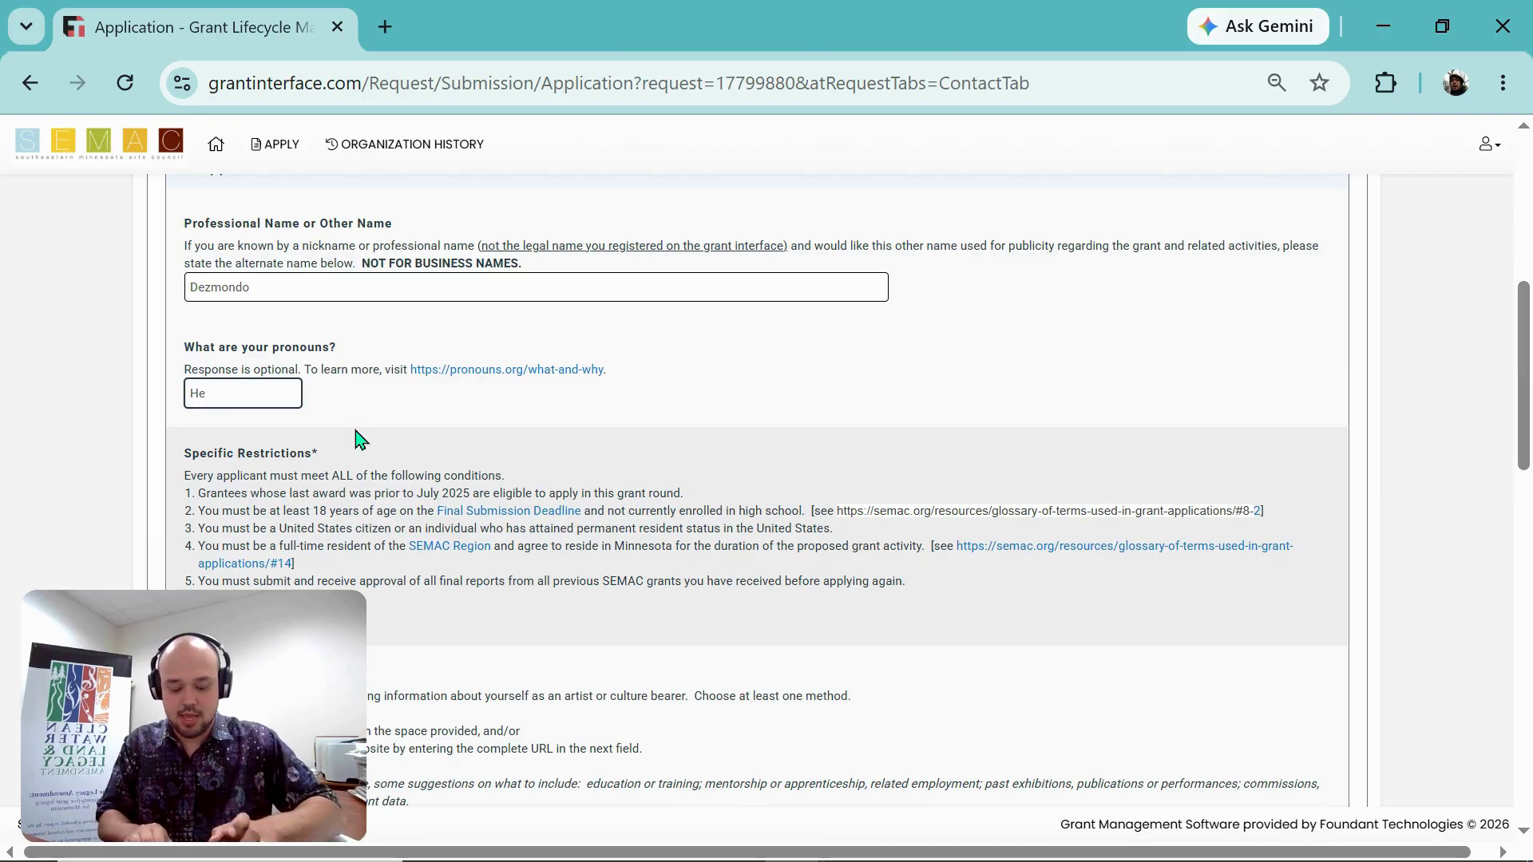
text(/Him)
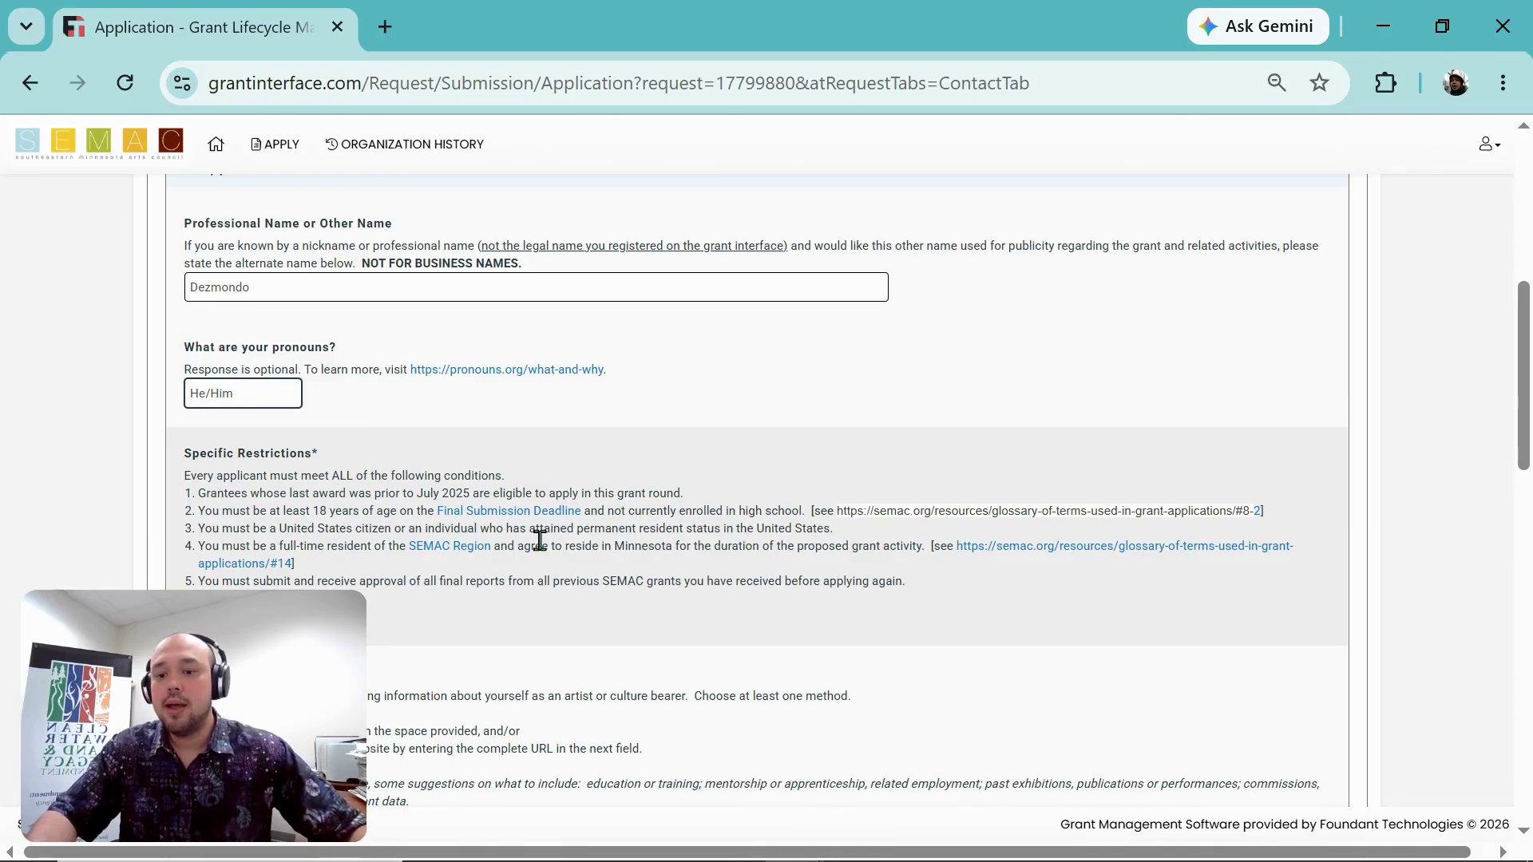
scroll(540, 541, down, 2)
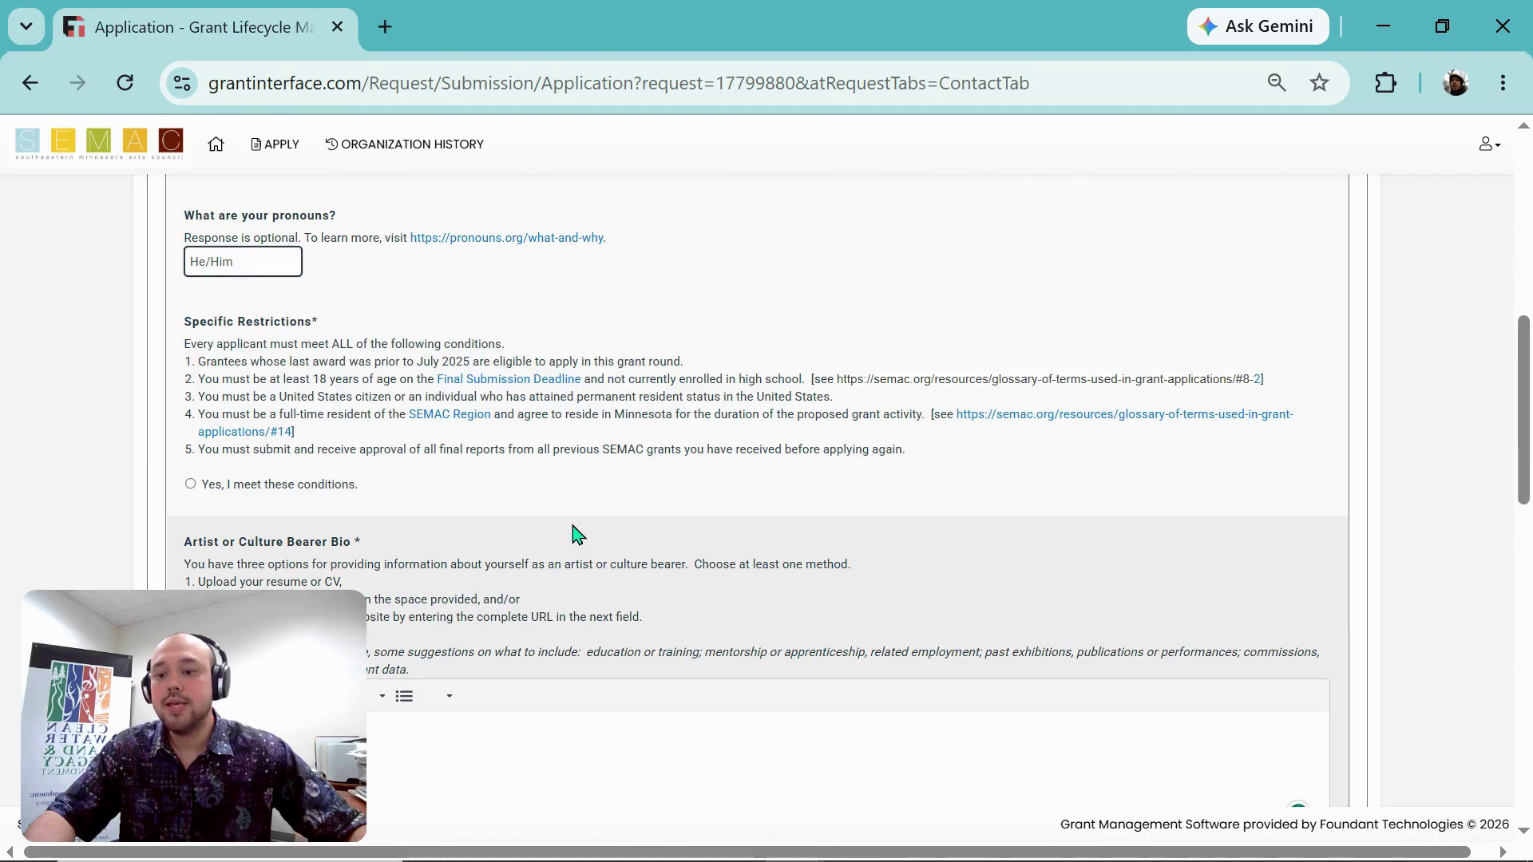
Step: Choose 'Yes, I meet these conditions' under Specific Restrictions after finishing the pronouns answer
click(157, 382)
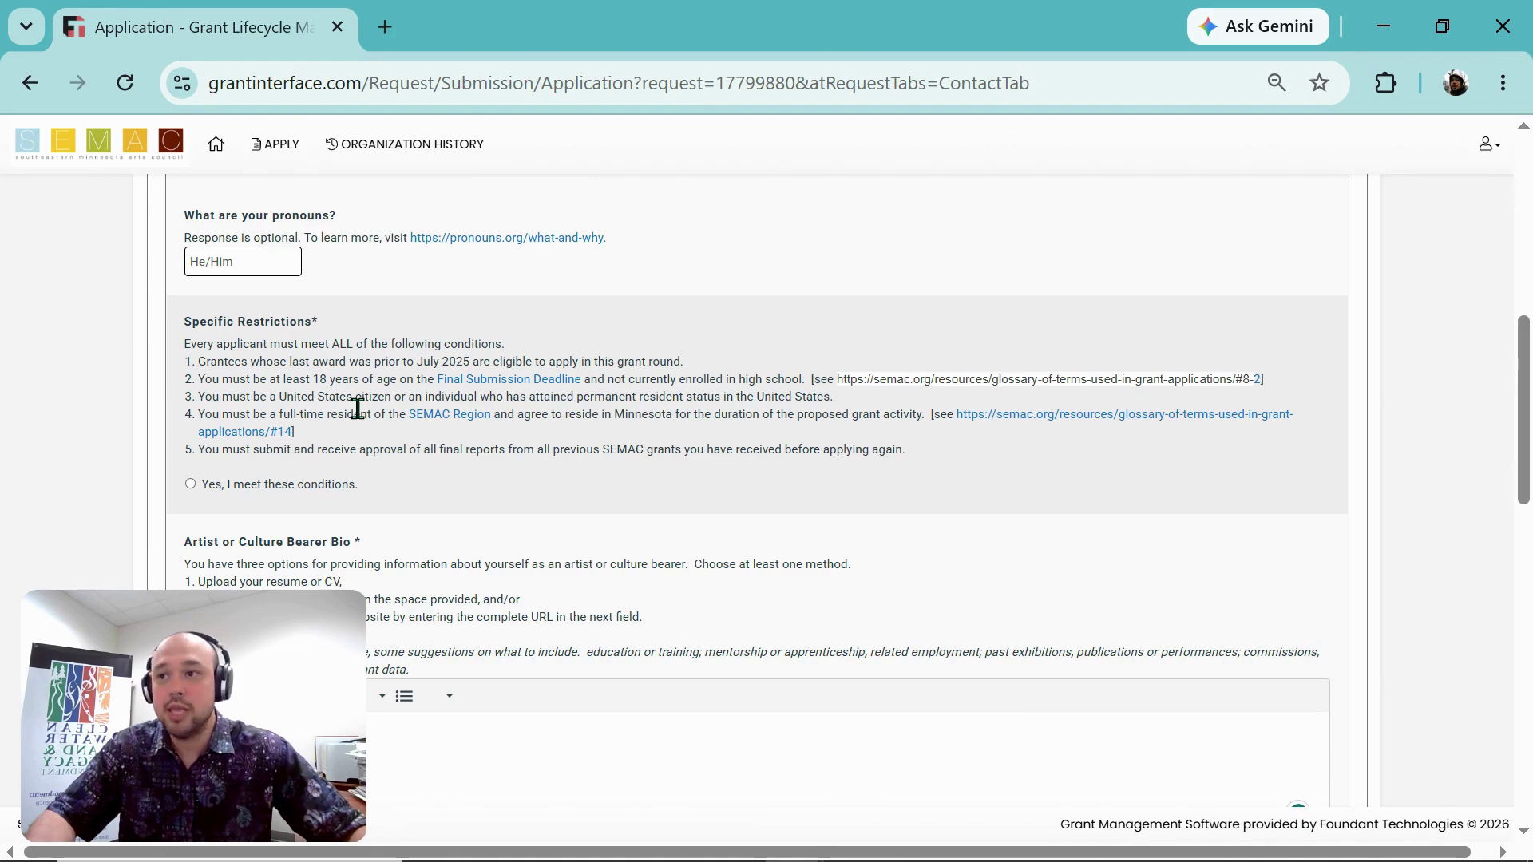
click(192, 485)
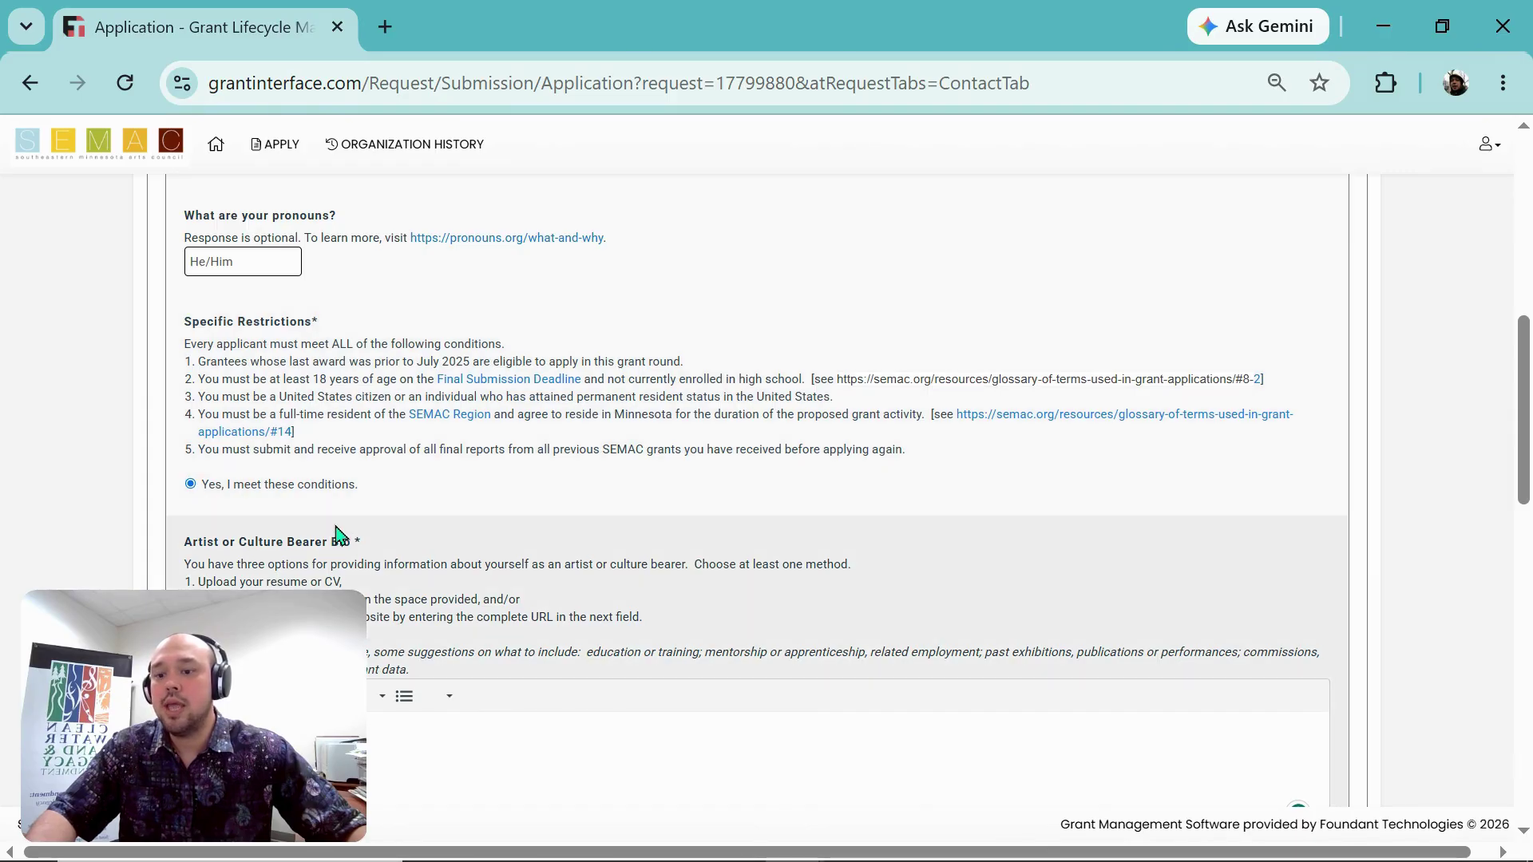
scroll(337, 535, down, 1)
scroll(338, 535, down, 2)
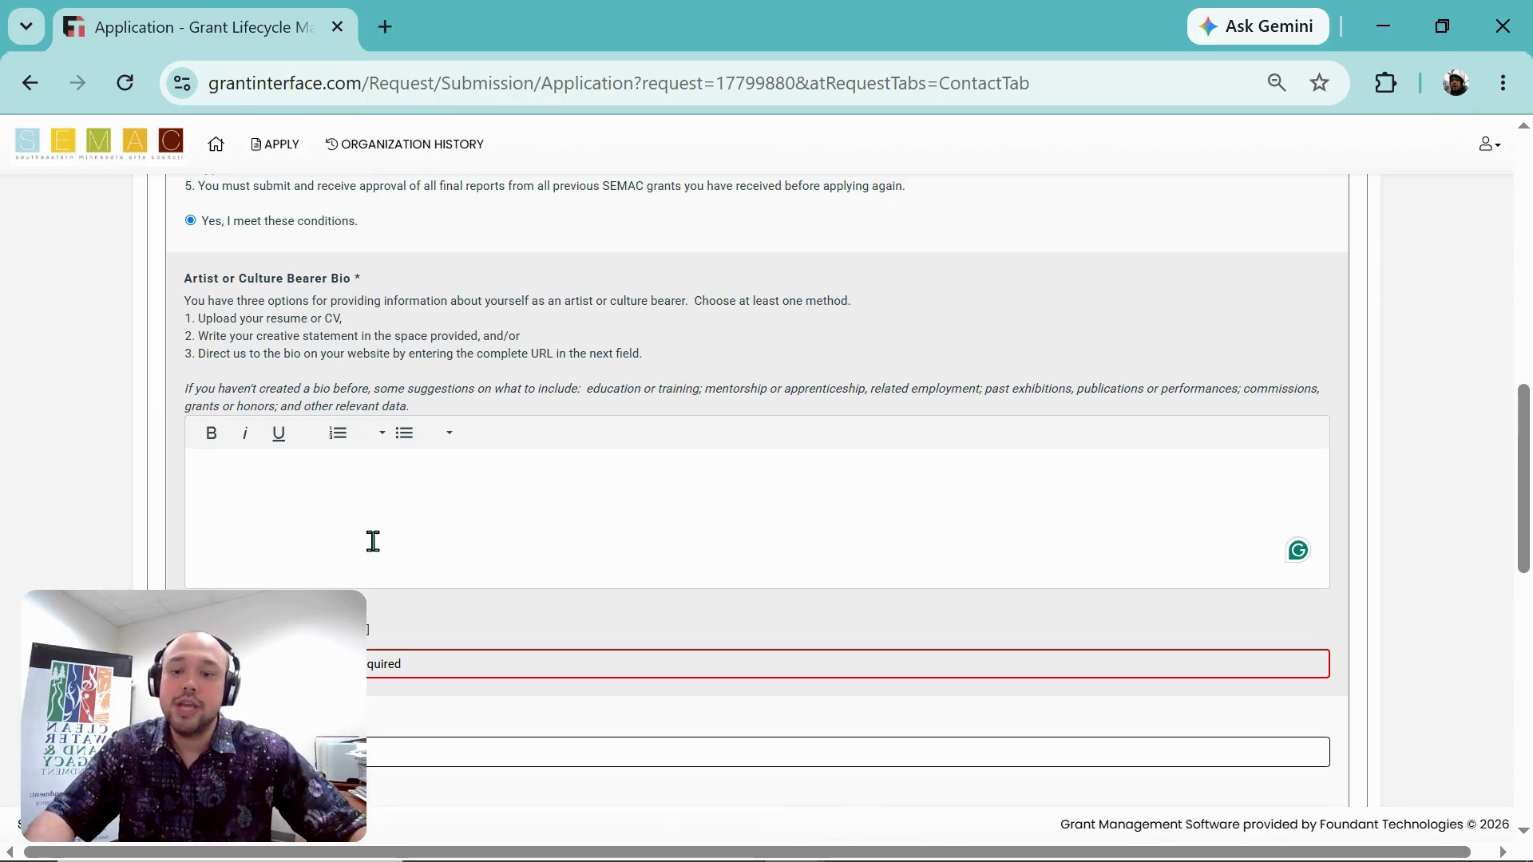
click(247, 480)
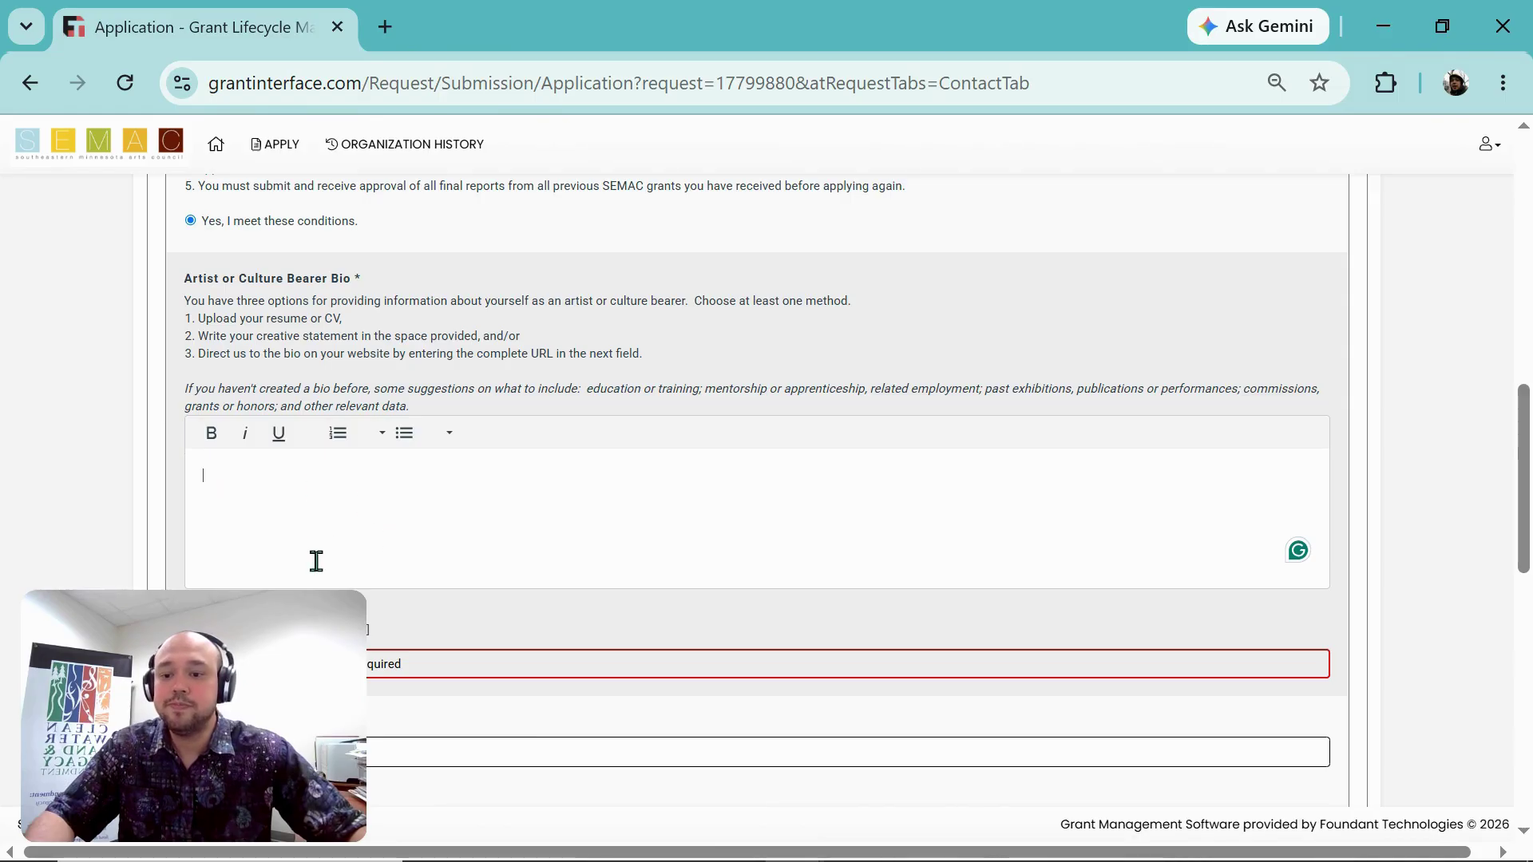
scroll(296, 531, down, 2)
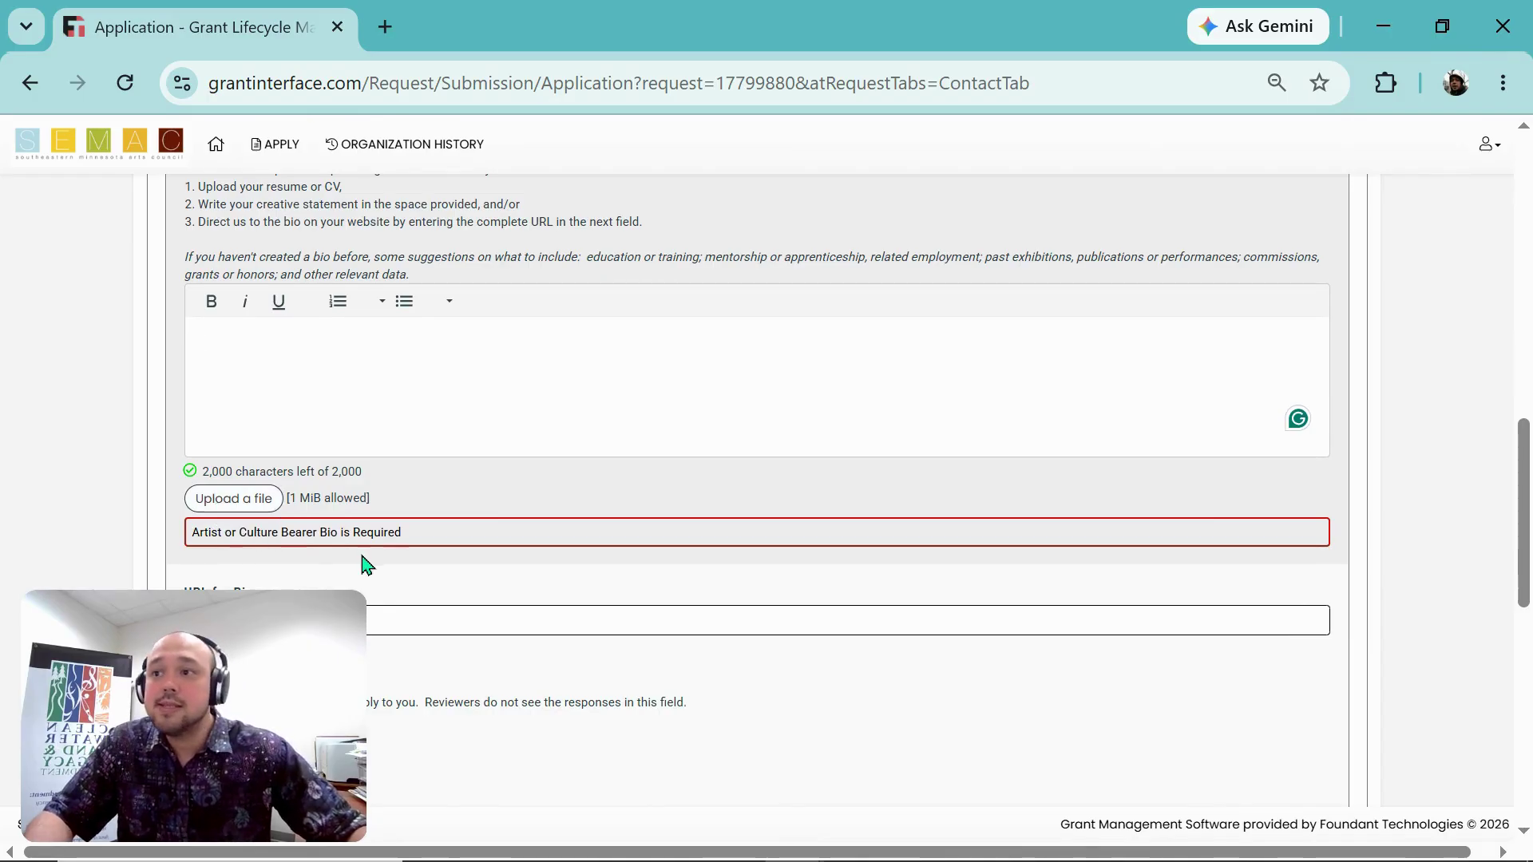
scroll(314, 527, down, 2)
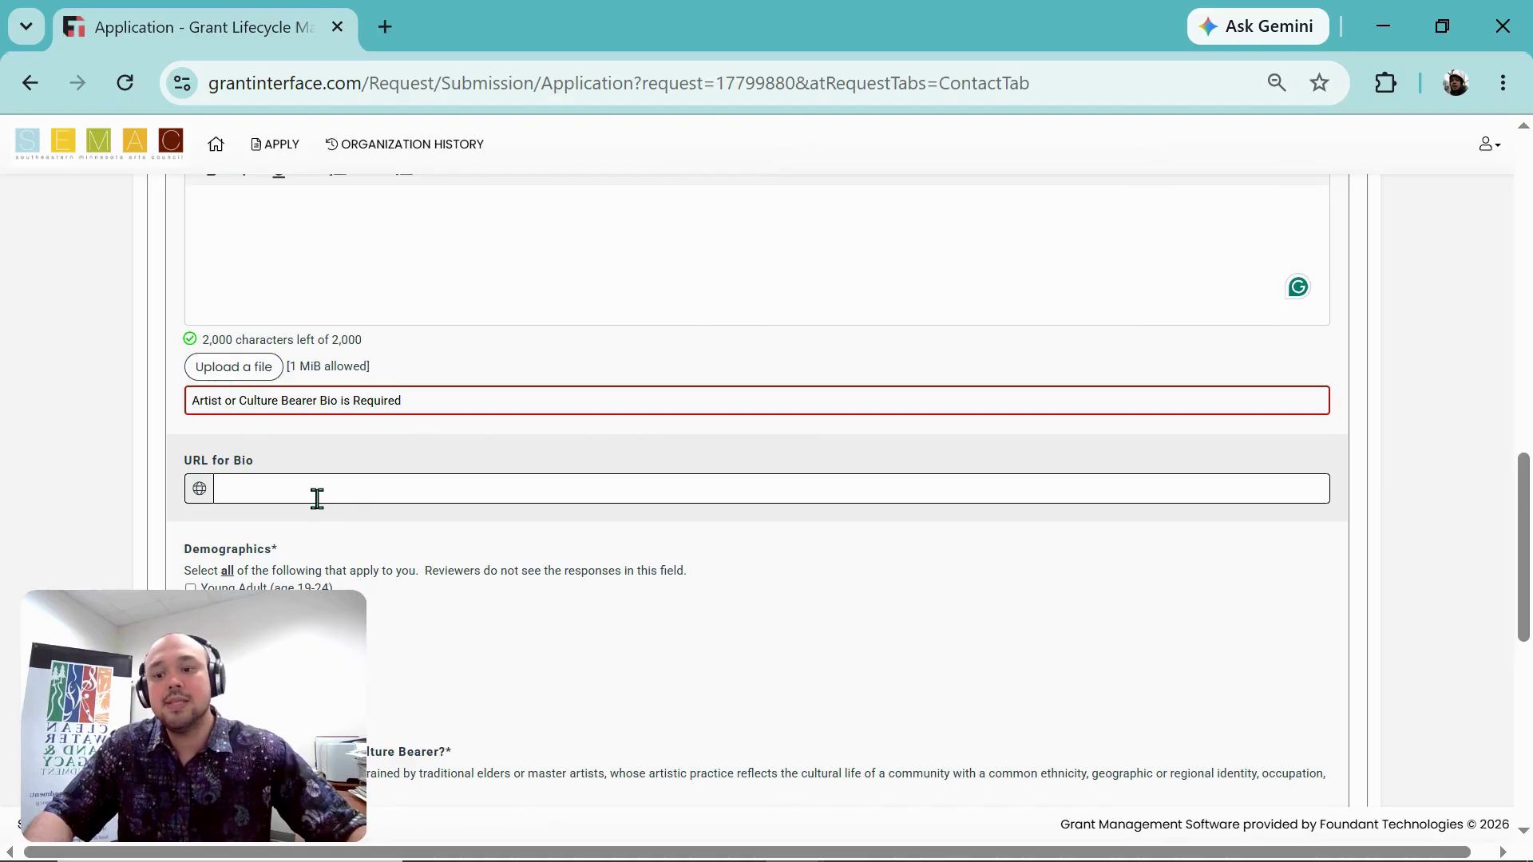
scroll(351, 489, up, 4)
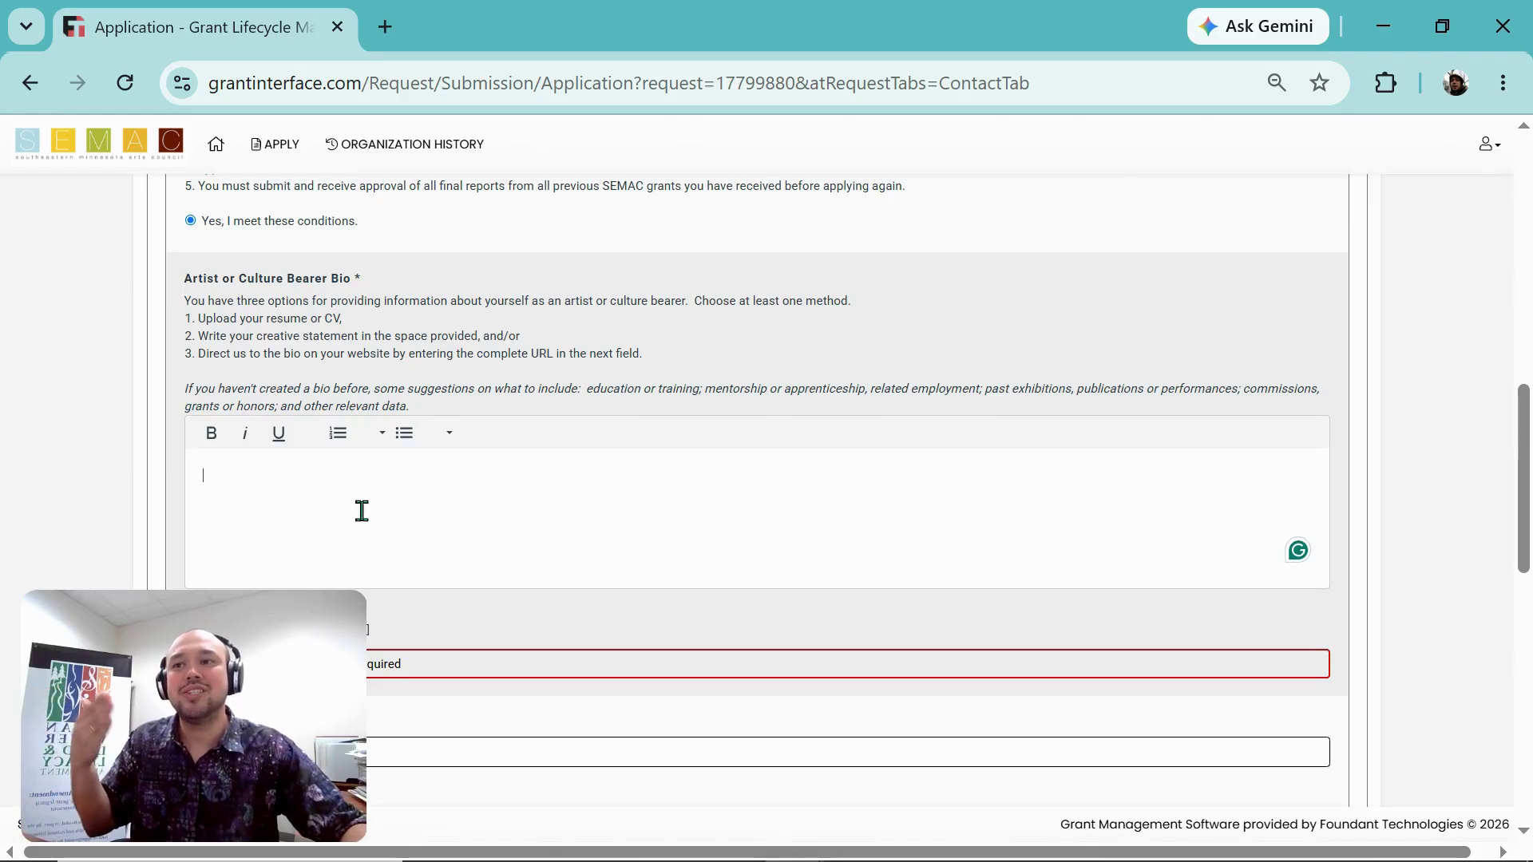
scroll(375, 515, down, 2)
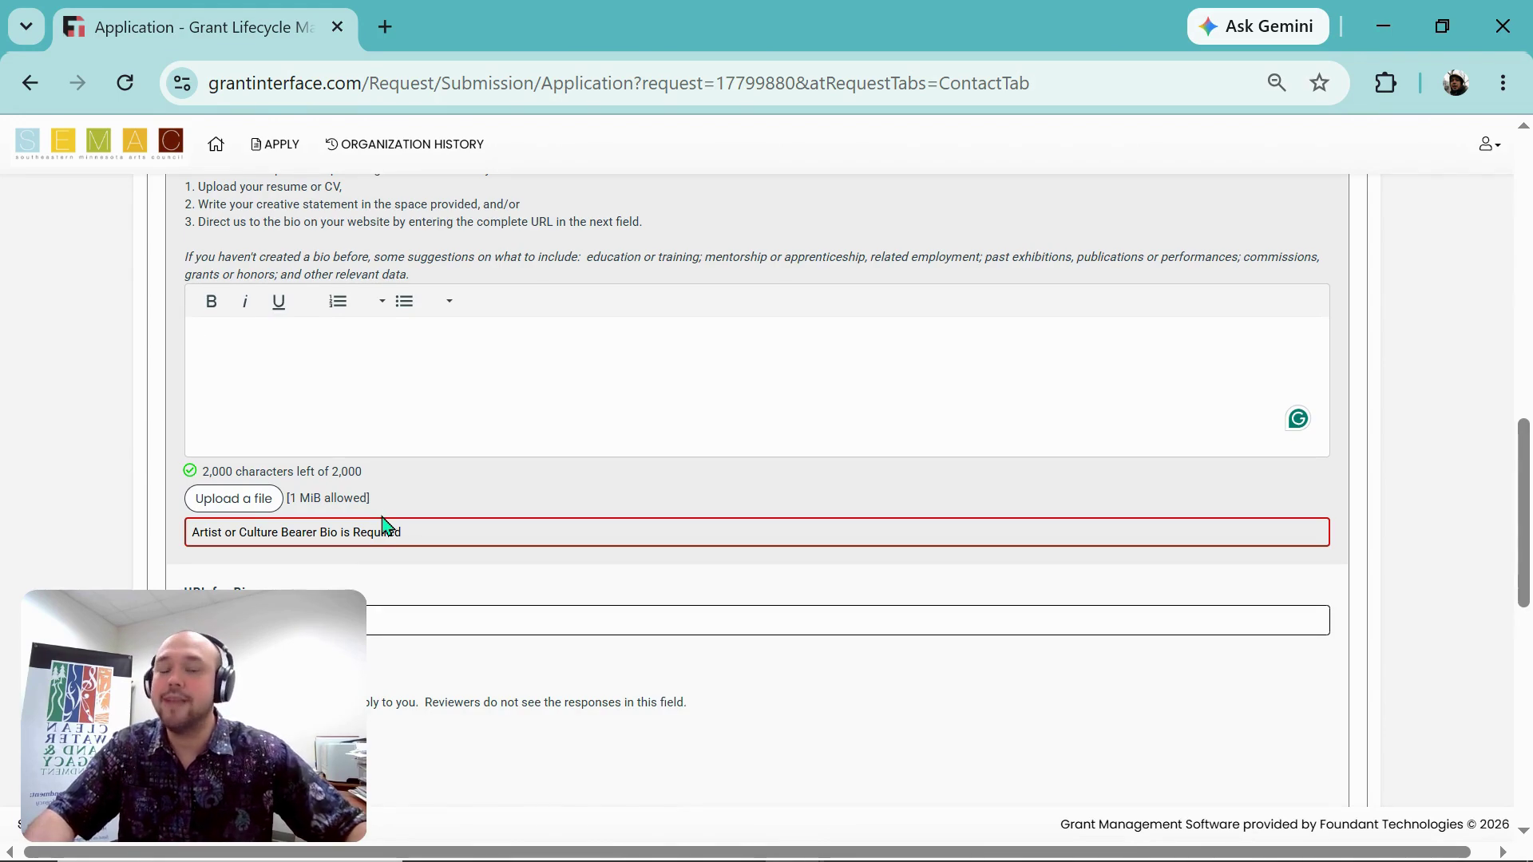
scroll(473, 484, down, 2)
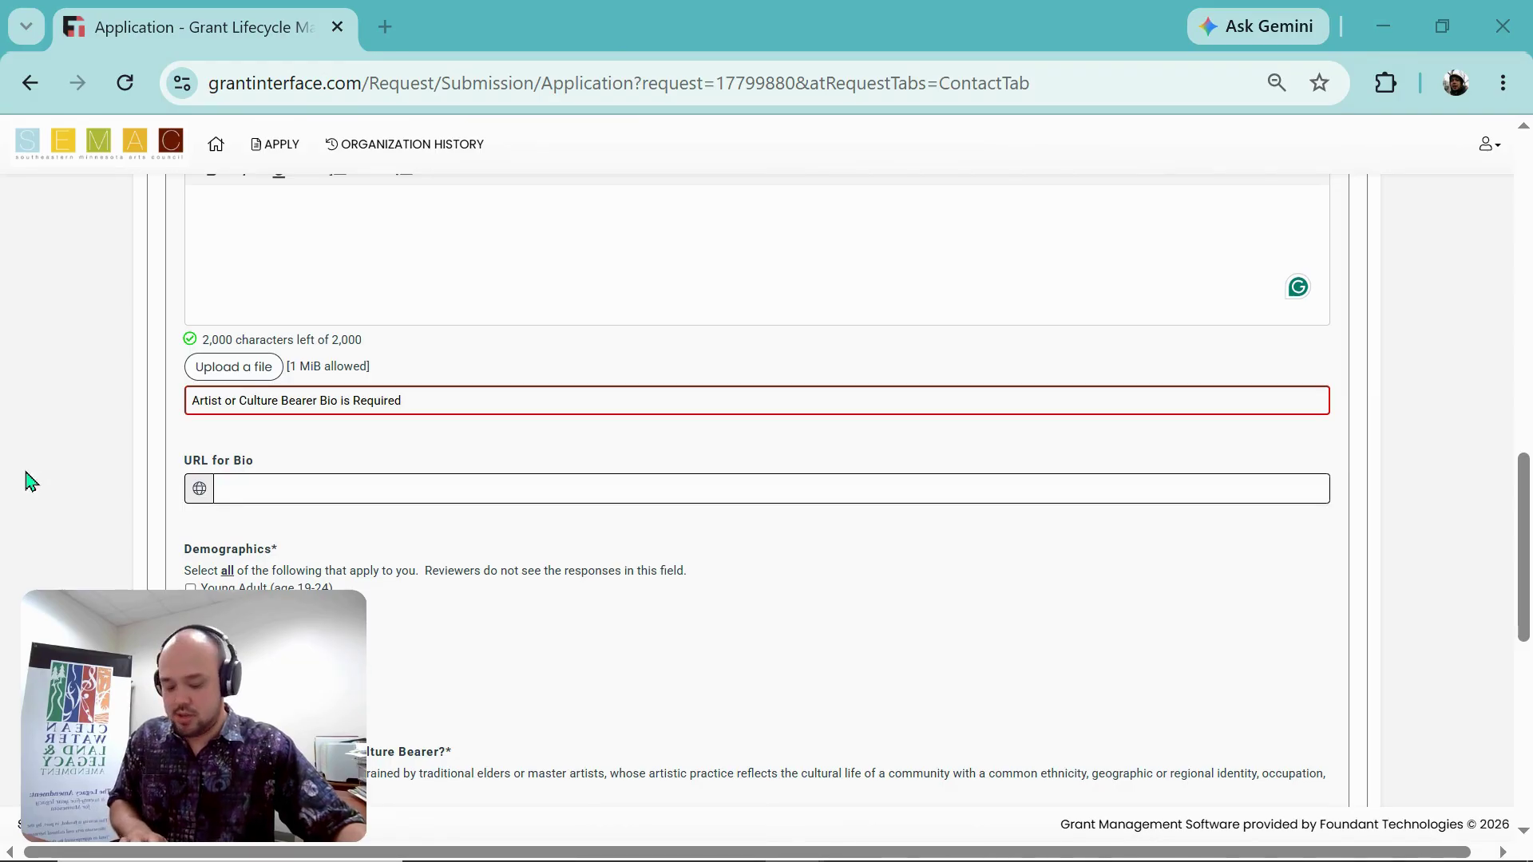
Step: Enter the applicant's website address with '/about' appended as the URL for Bio
click(530, 489)
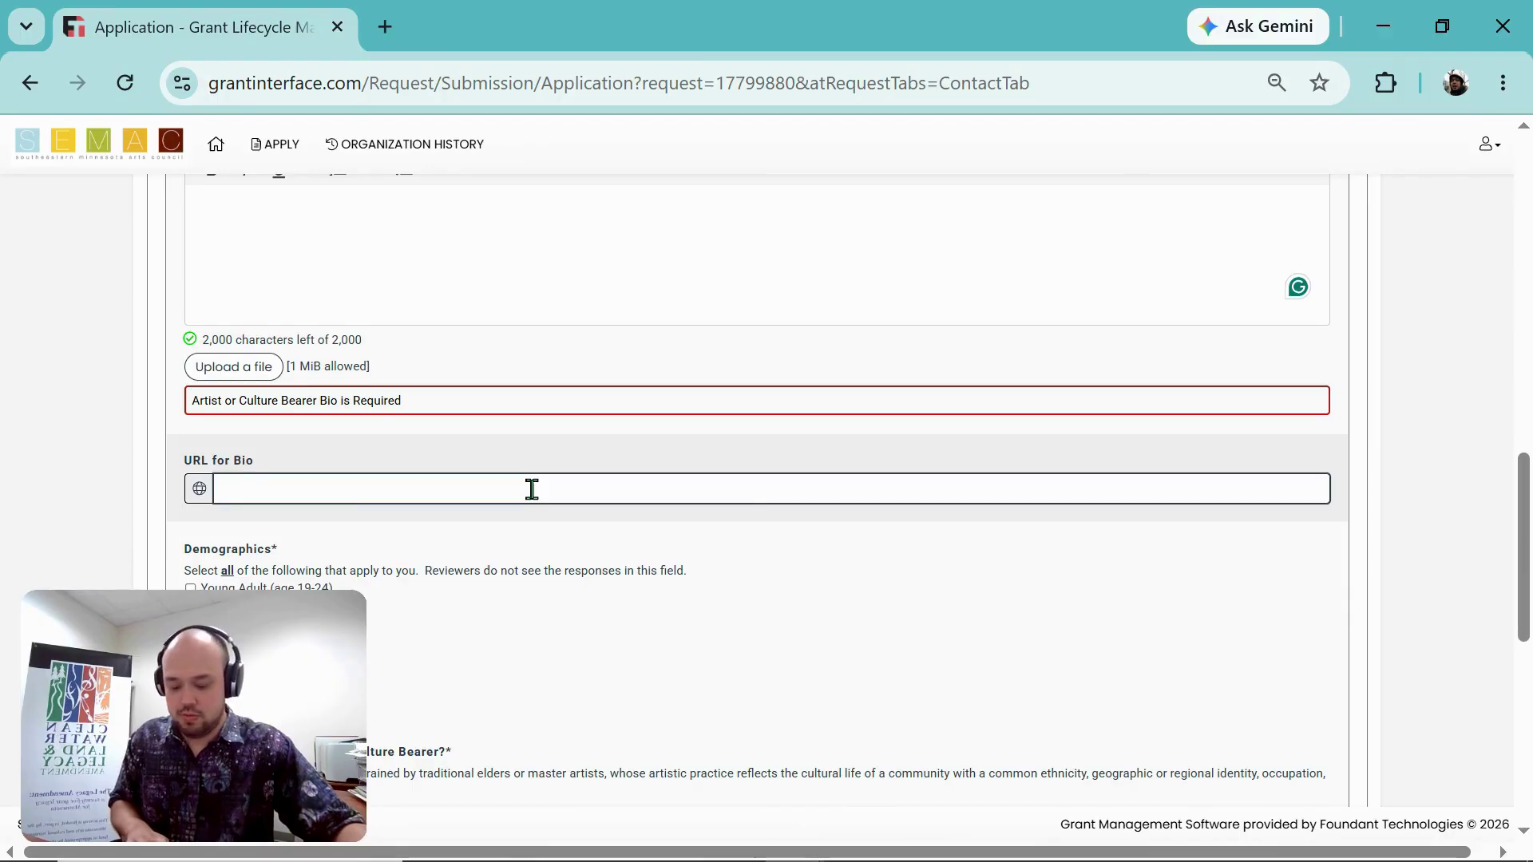
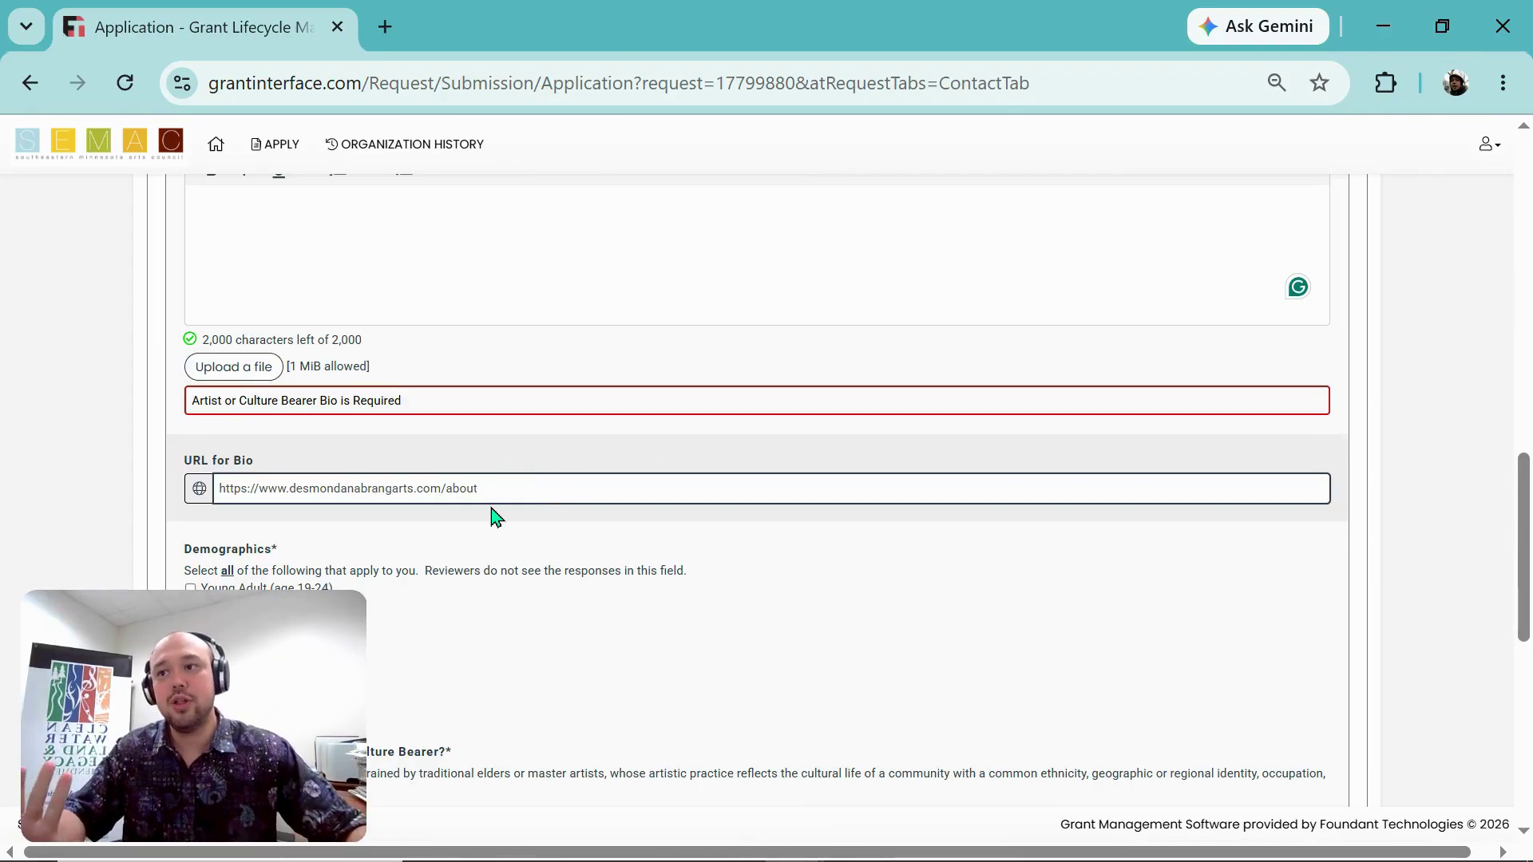
scroll(319, 559, down, 2)
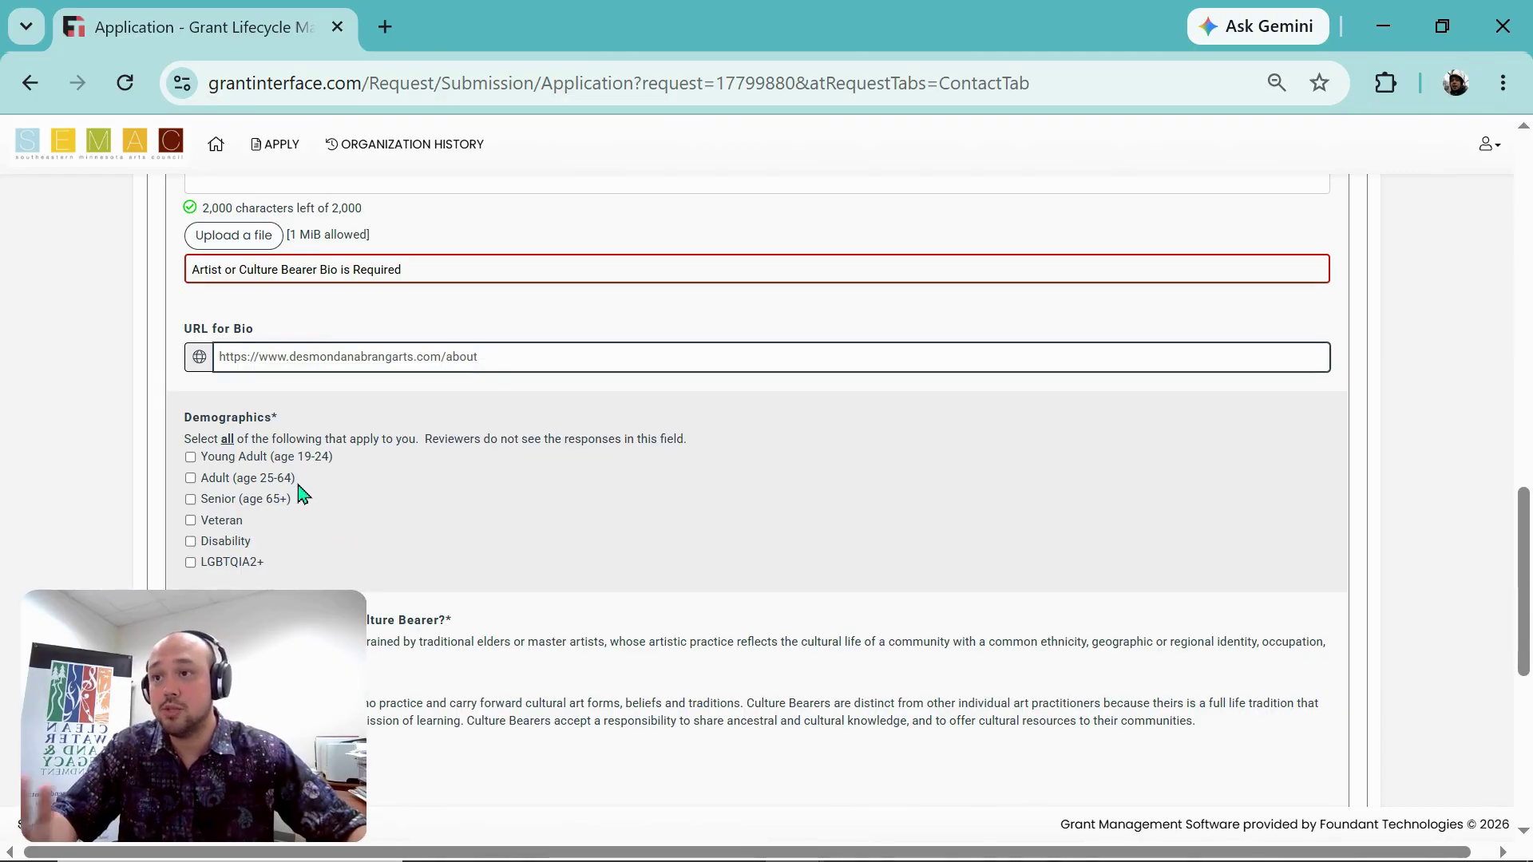
Step: Tick Adult (age 25-64) under Demographics, then scroll to the Culture Bearer question
scroll(303, 495, down, 2)
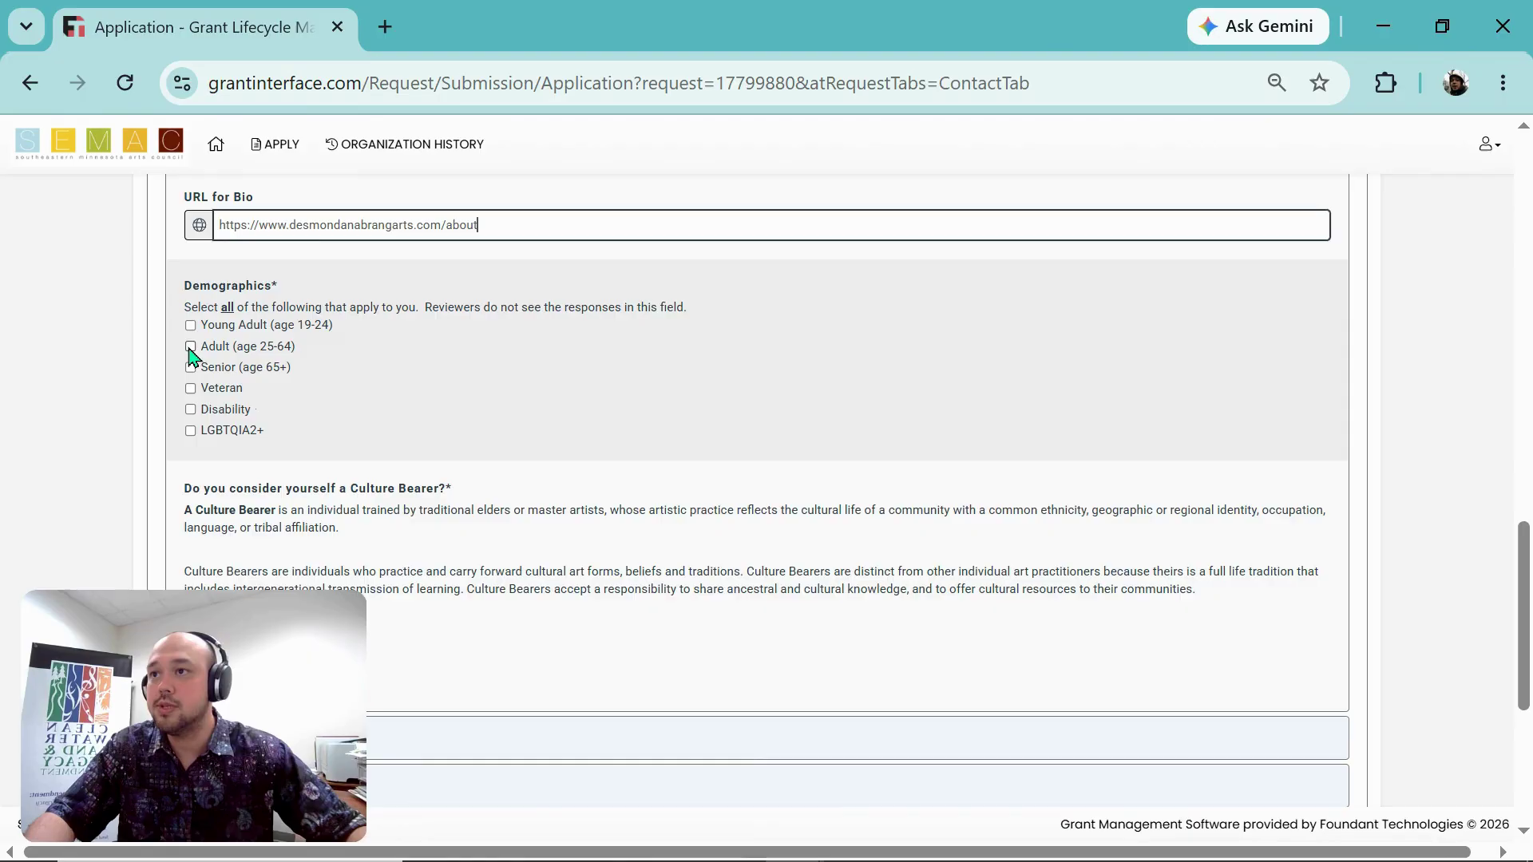
click(190, 348)
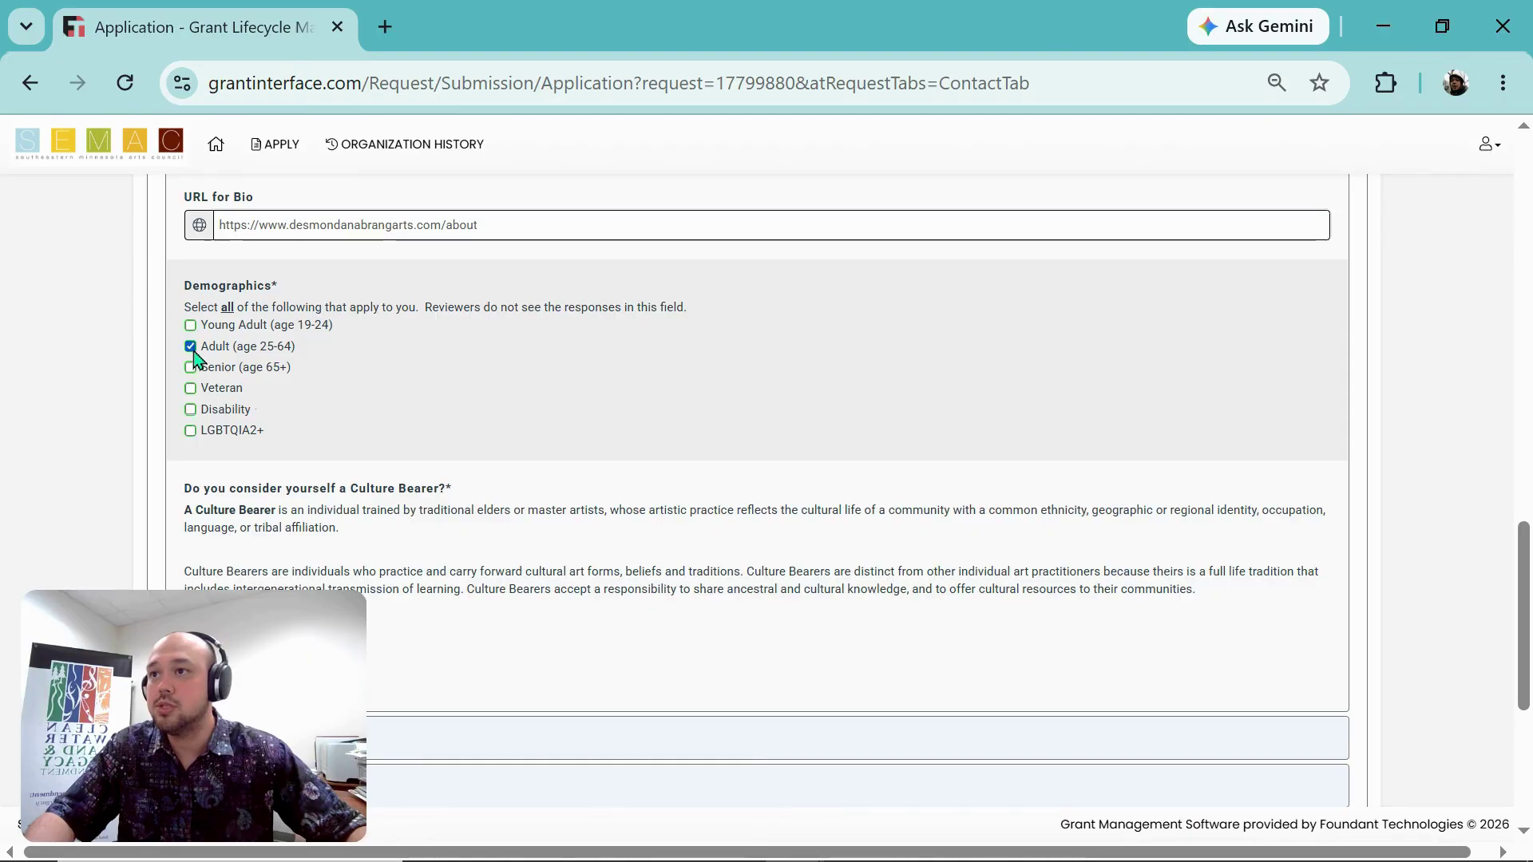
scroll(486, 449, down, 2)
scroll(486, 450, down, 2)
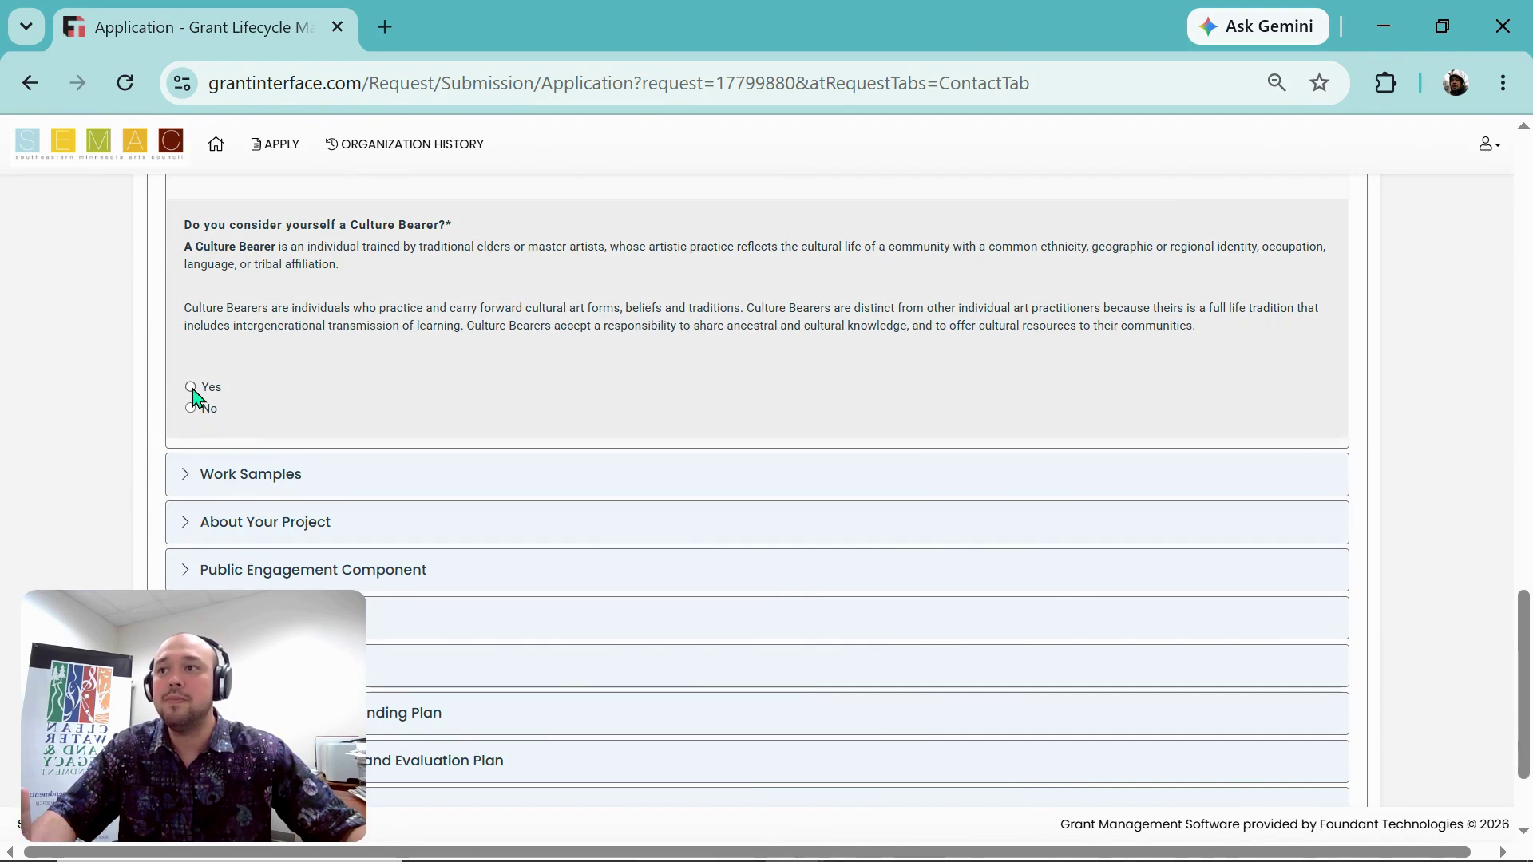
Step: Set 'Do you consider yourself a Culture Bearer?' to Yes
click(191, 387)
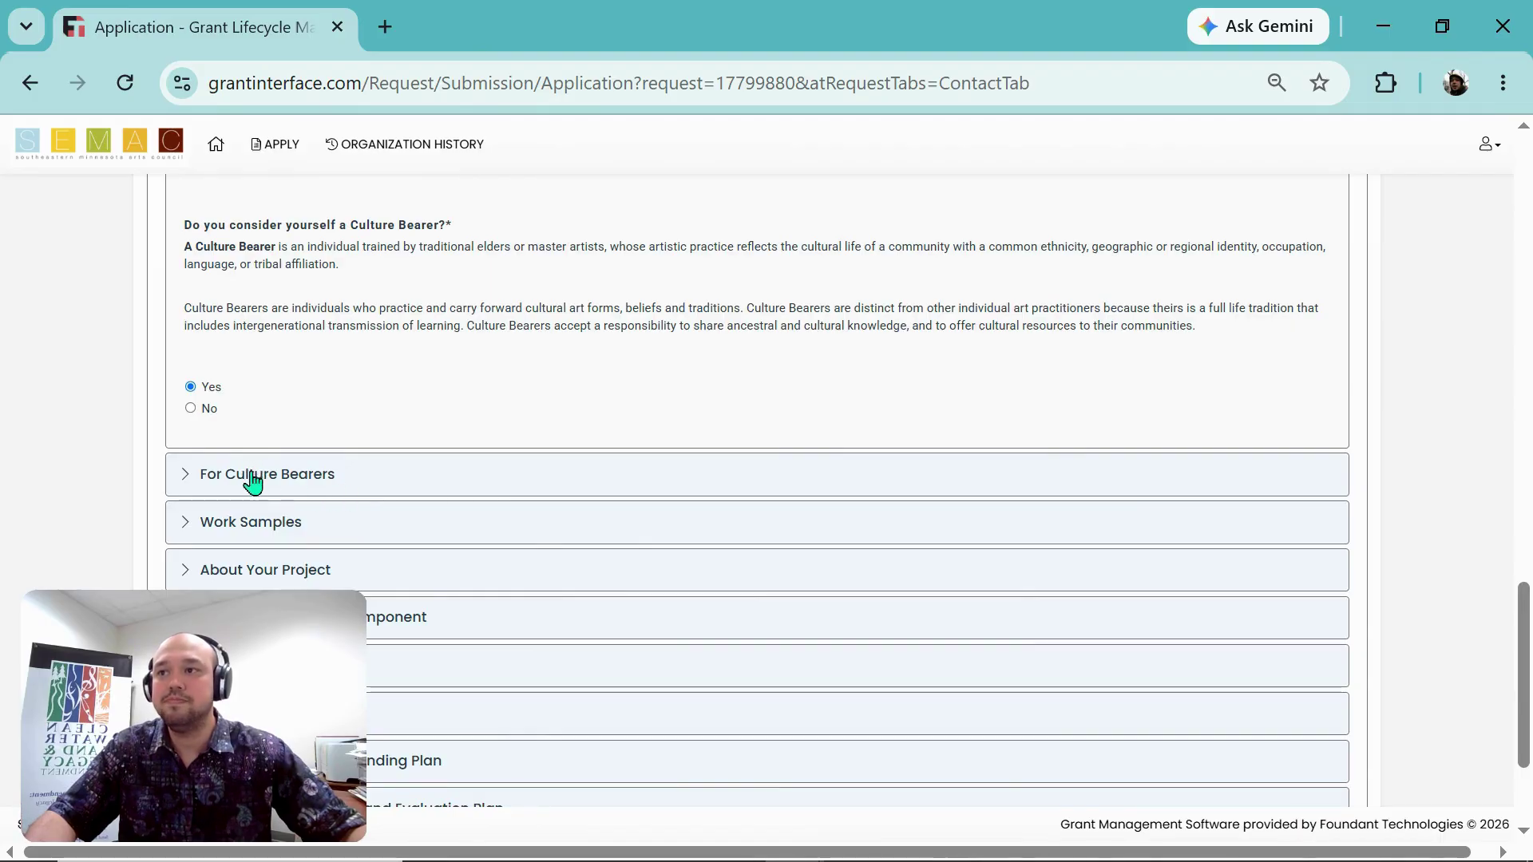
click(192, 410)
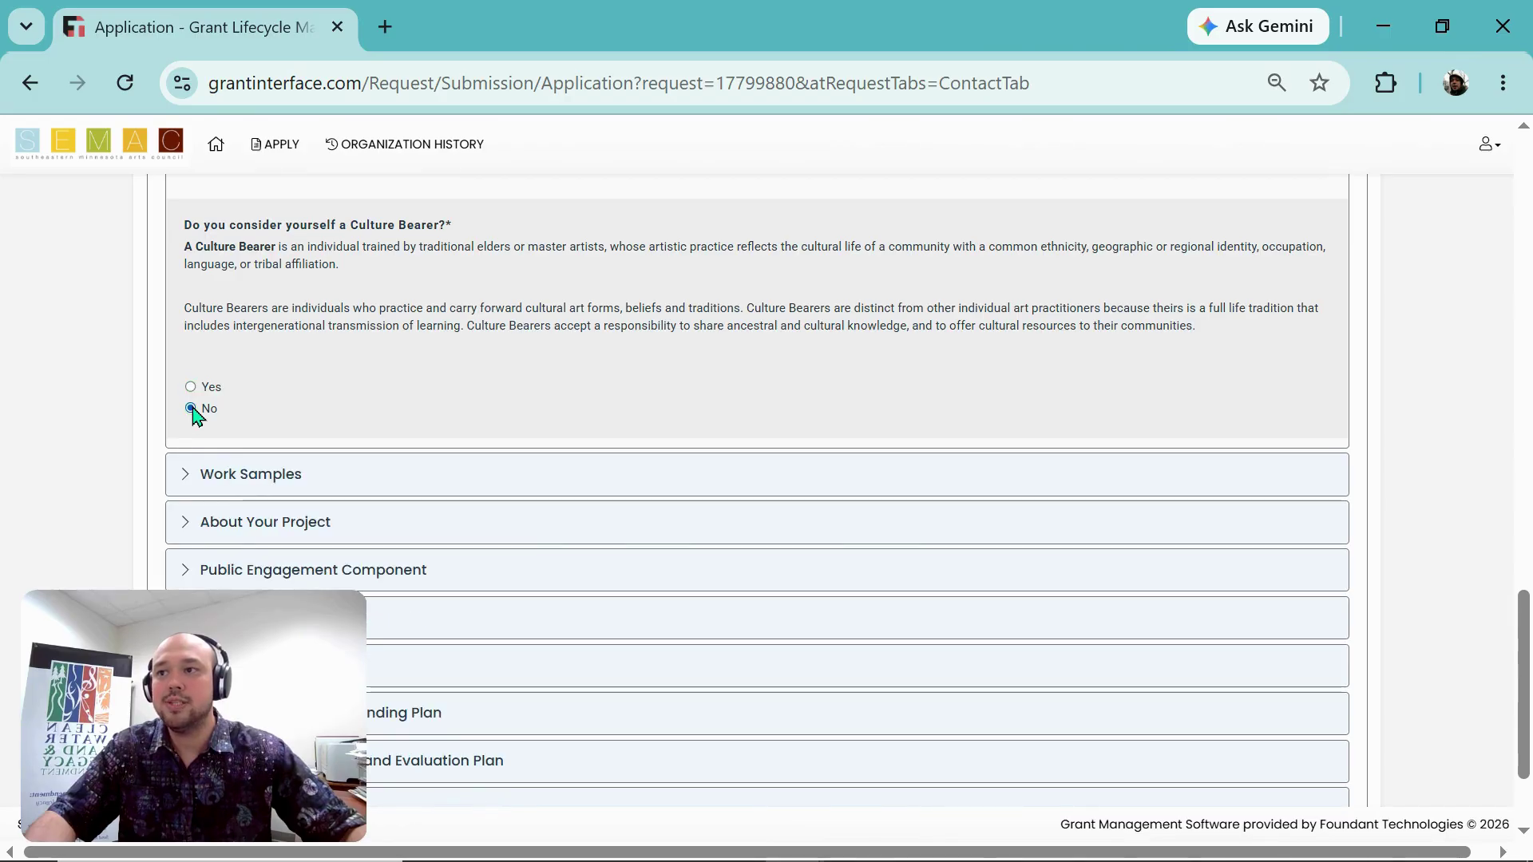
click(191, 388)
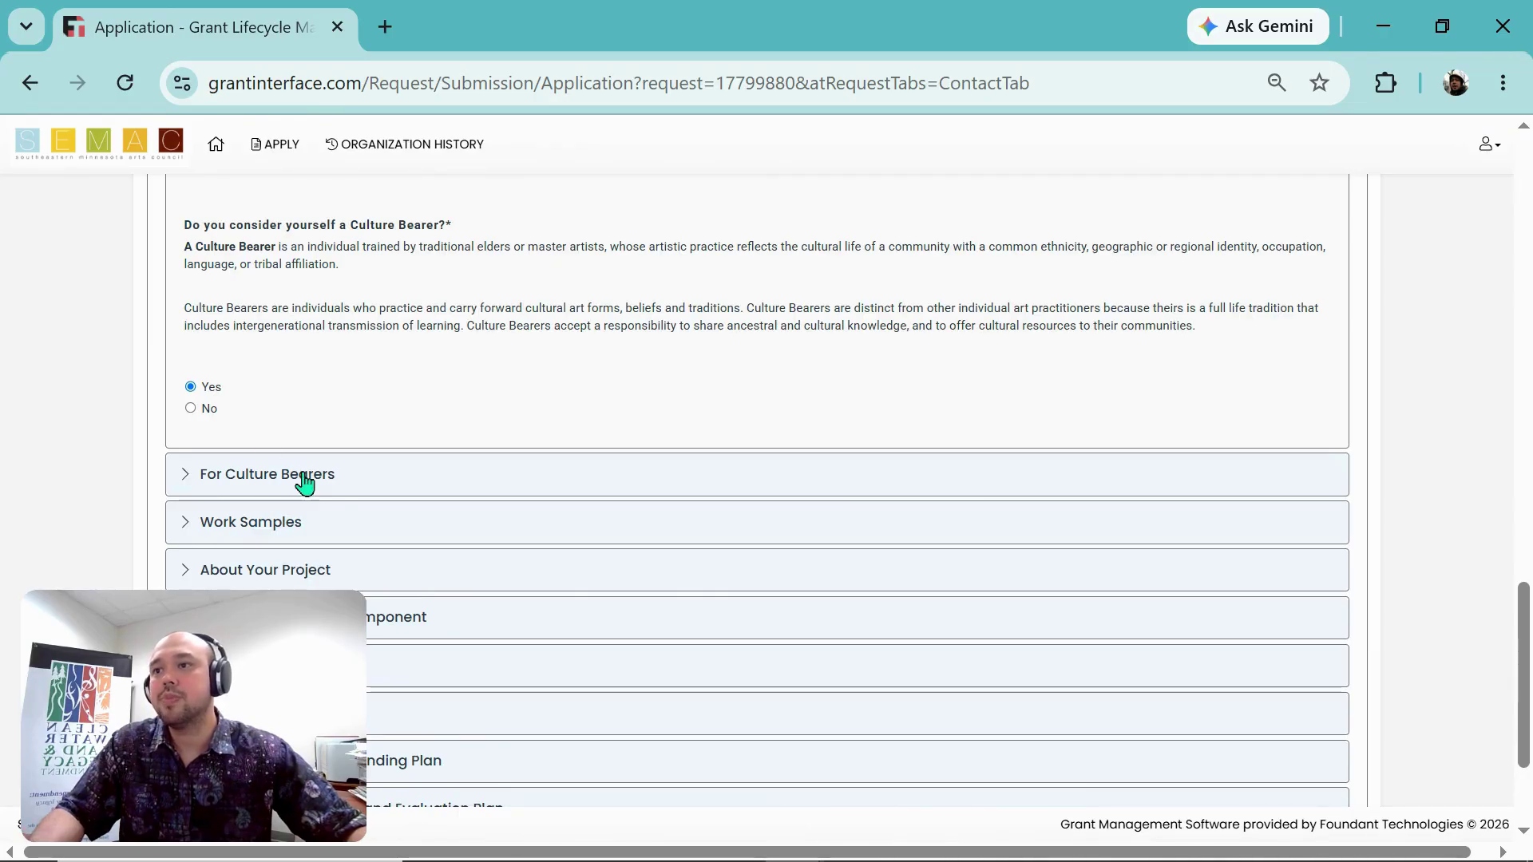
Step: Expand For Culture Bearers and place the cursor in the Role in Cultural Lineage box
click(305, 475)
scroll(301, 541, down, 2)
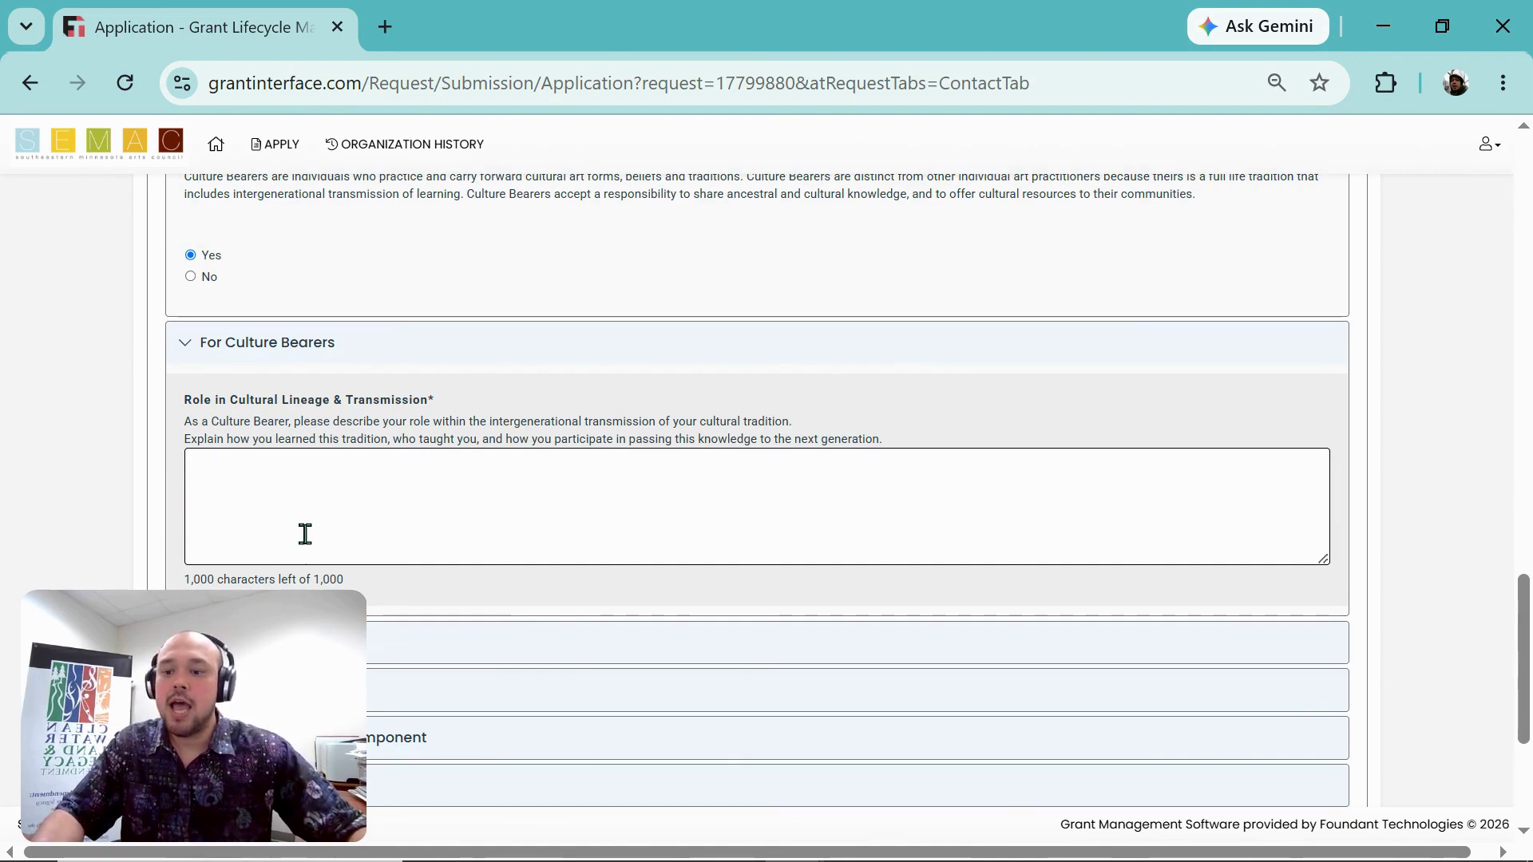
click(349, 502)
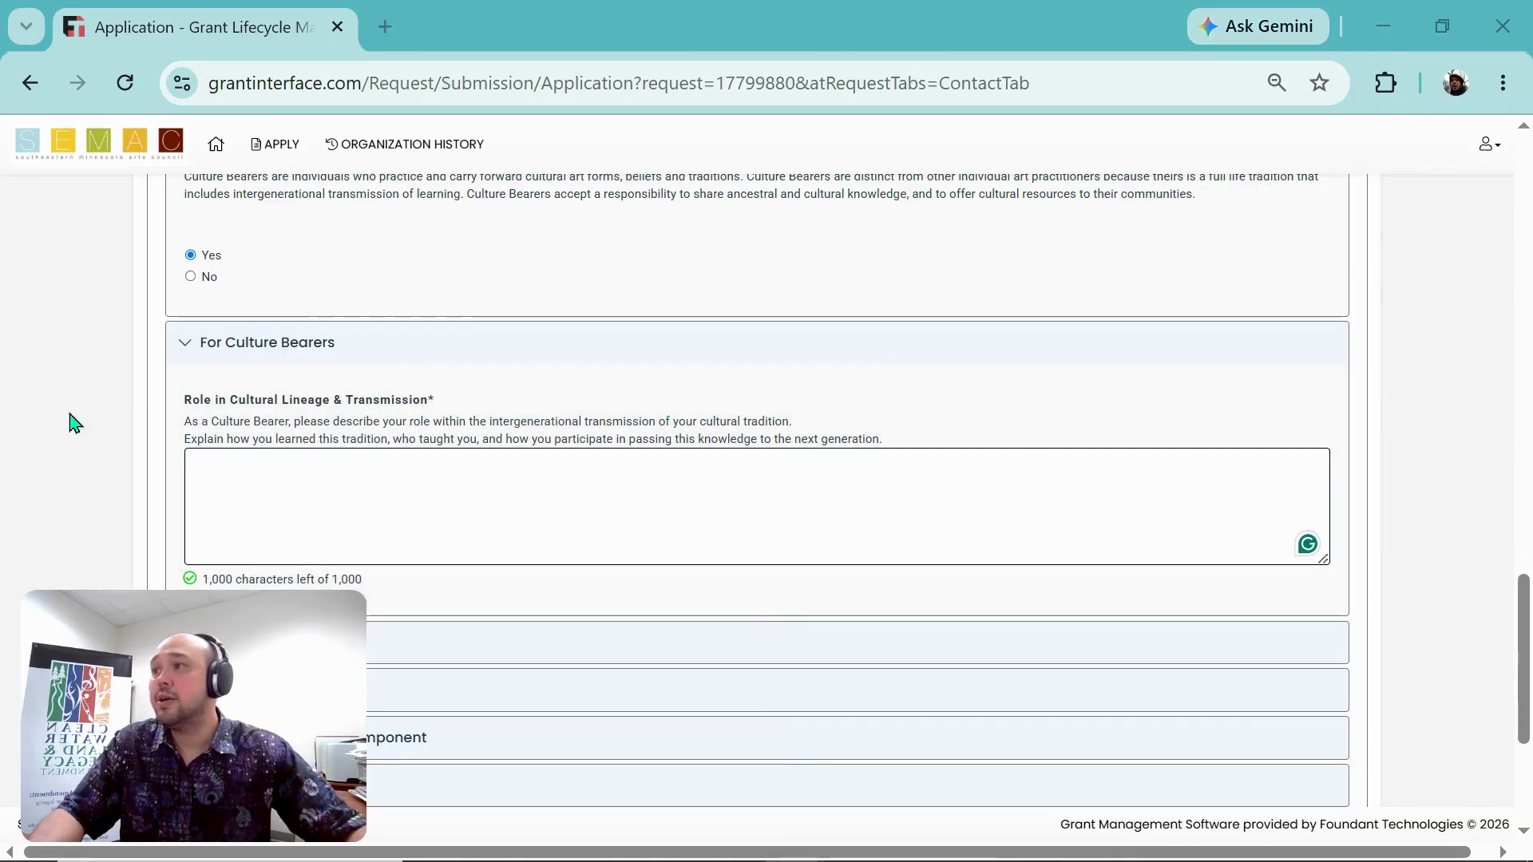
Step: Paste the culture bearer statement as plain text, separating its two paragraphs with a blank line
click(338, 537)
right_click(363, 482)
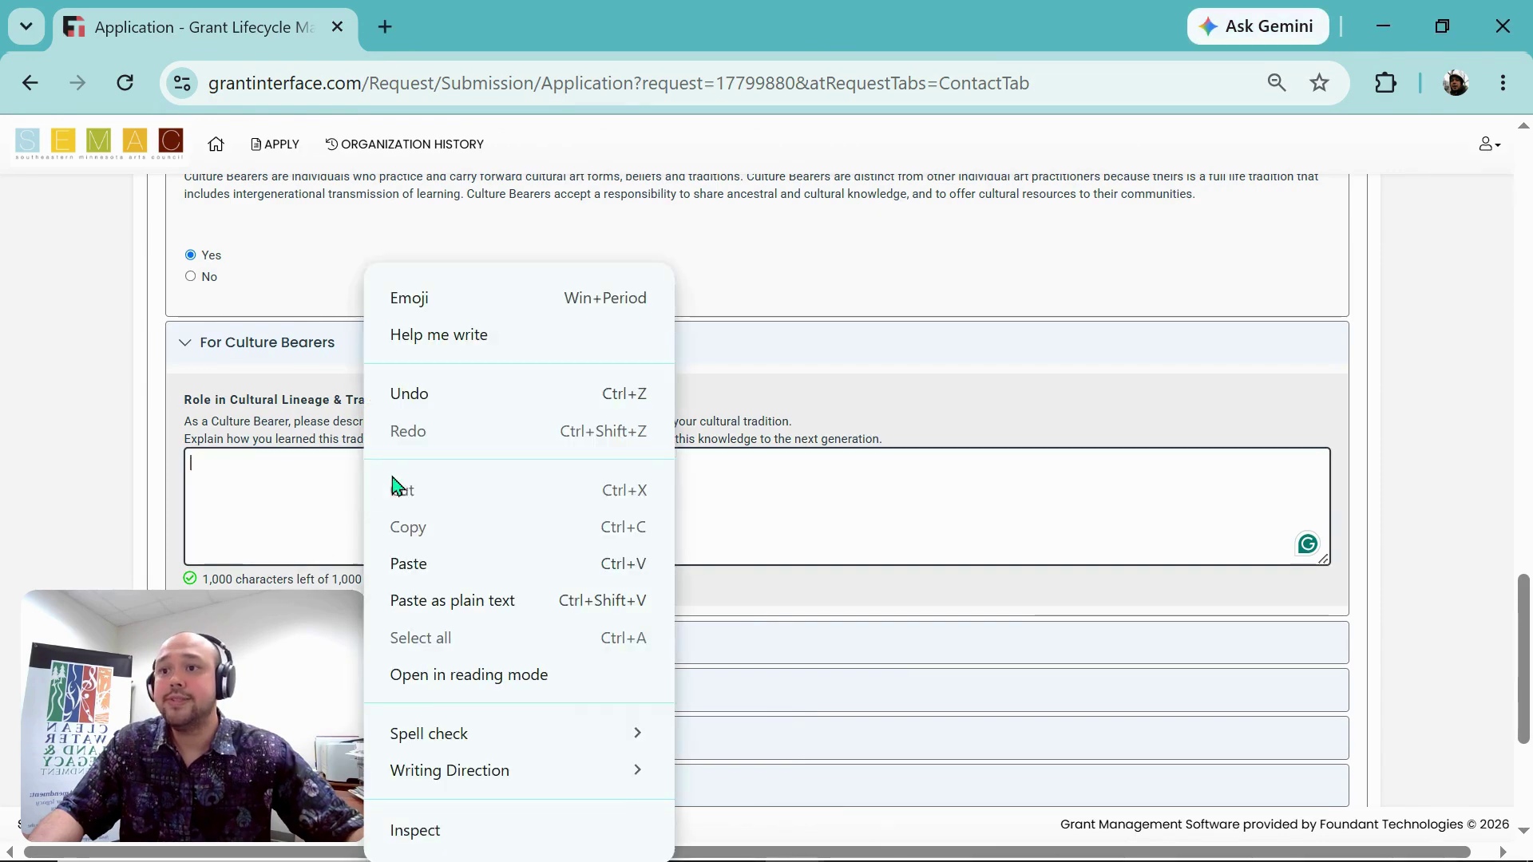
click(506, 606)
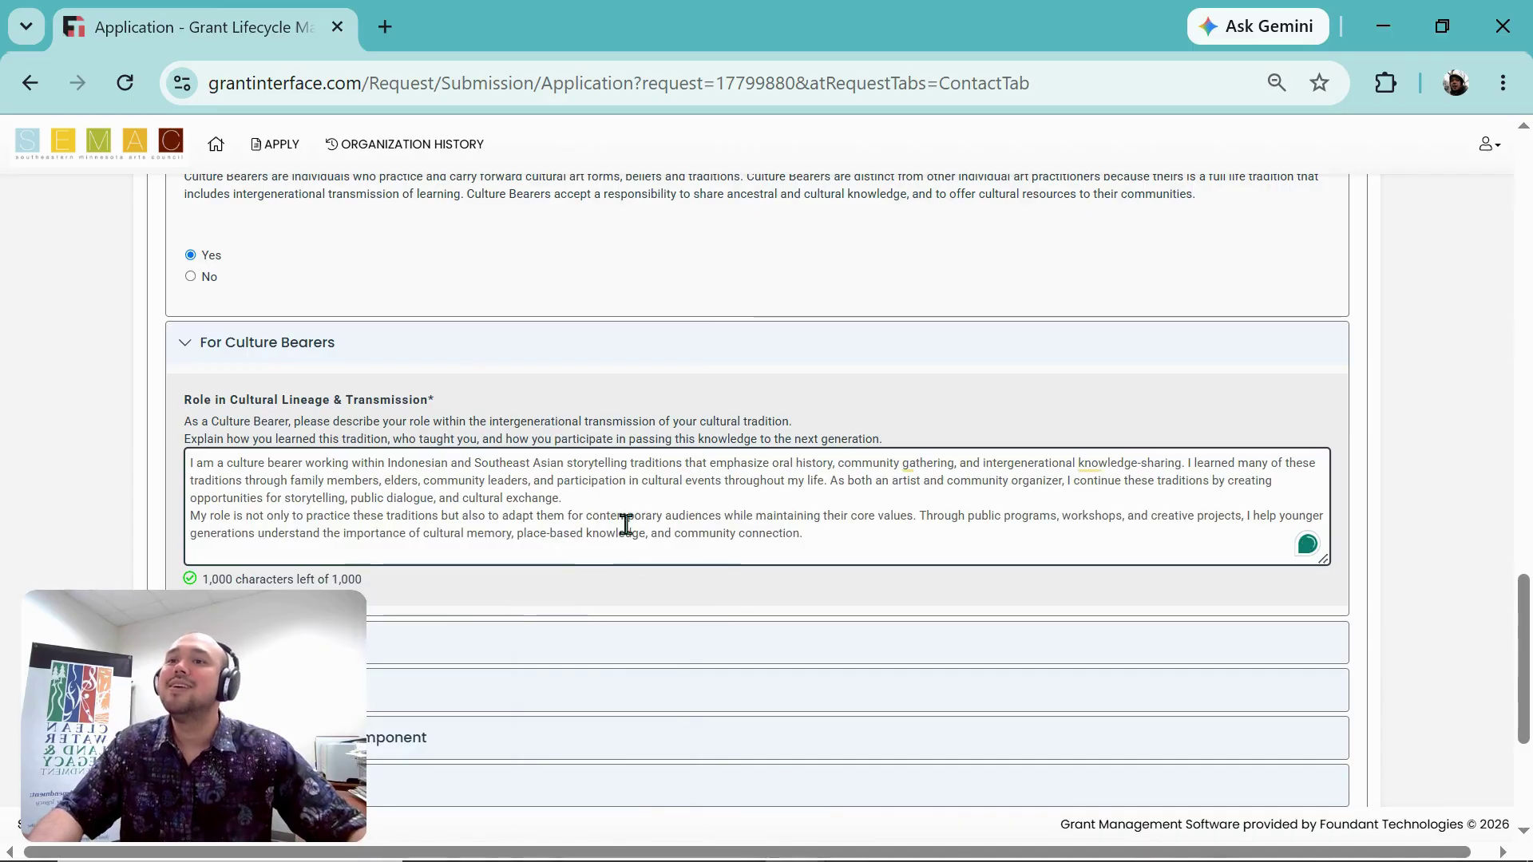
click(658, 501)
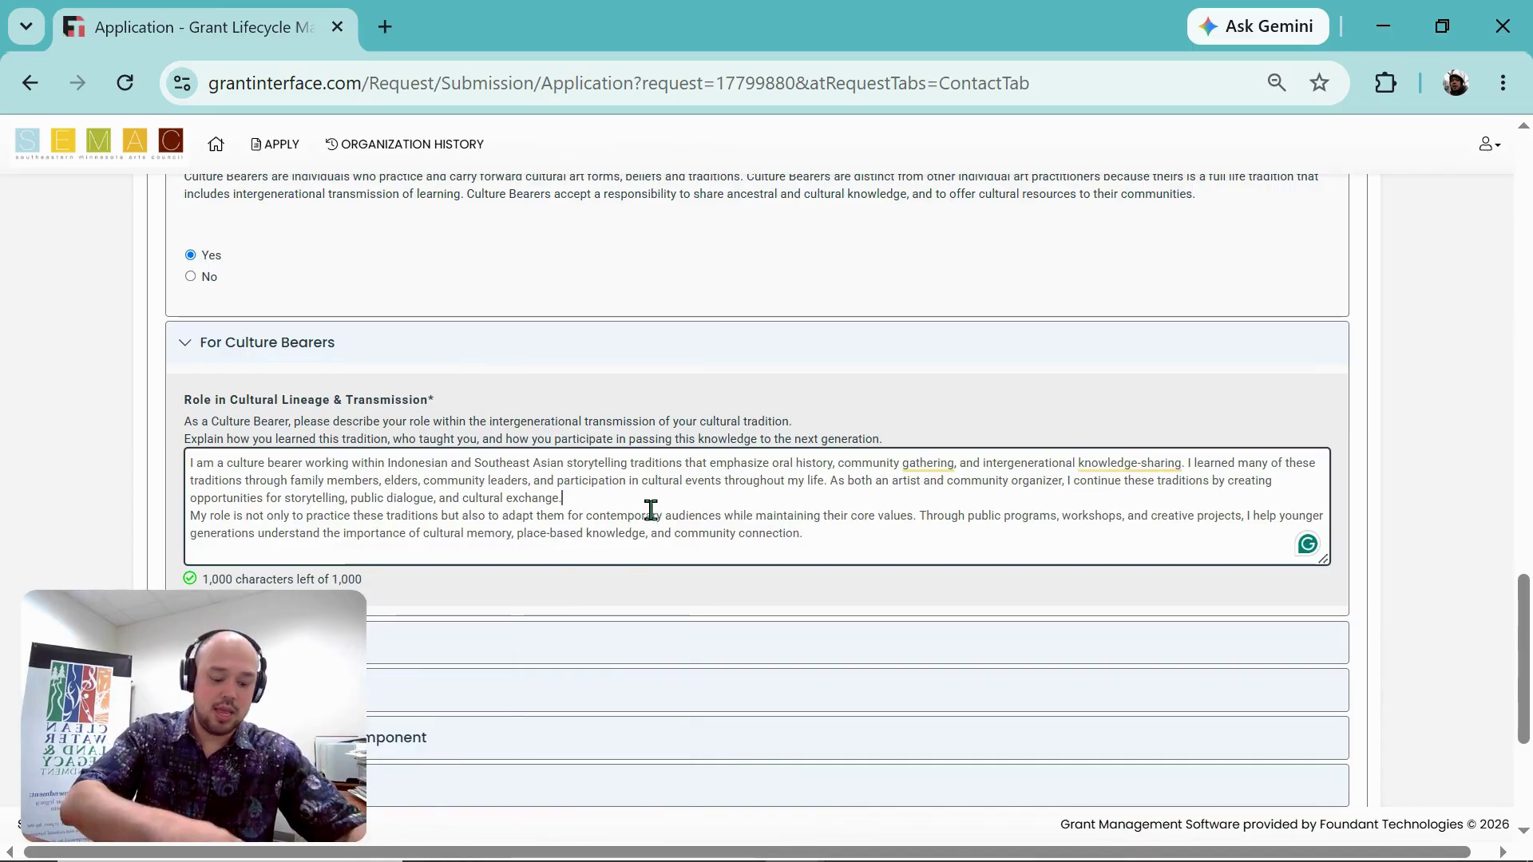
key(Return)
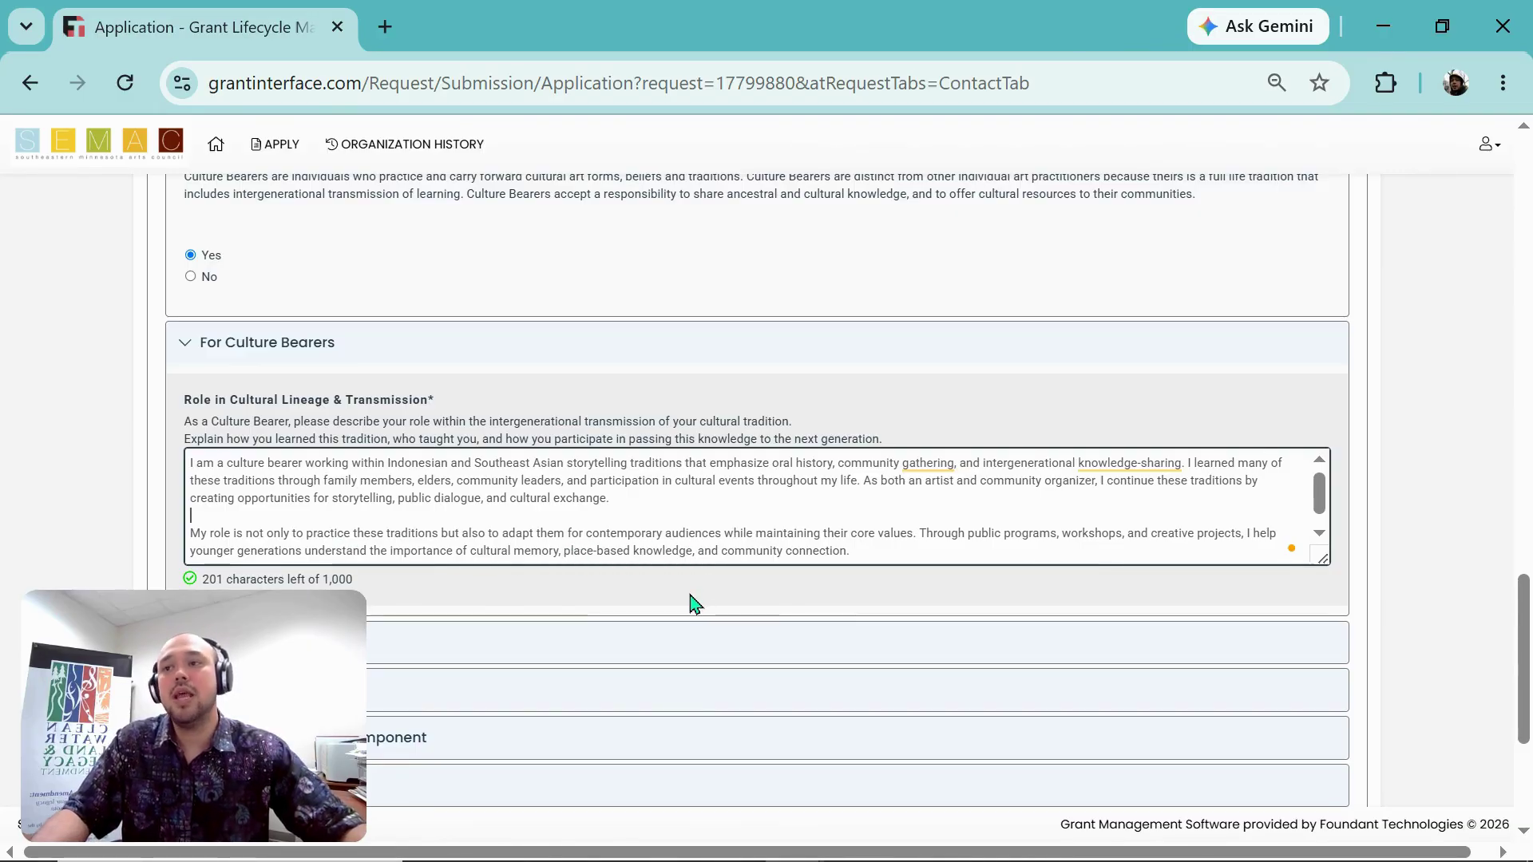
Step: Scroll down past the culture bearer answer to the Work Samples Social Media question
scroll(1358, 574, down, 2)
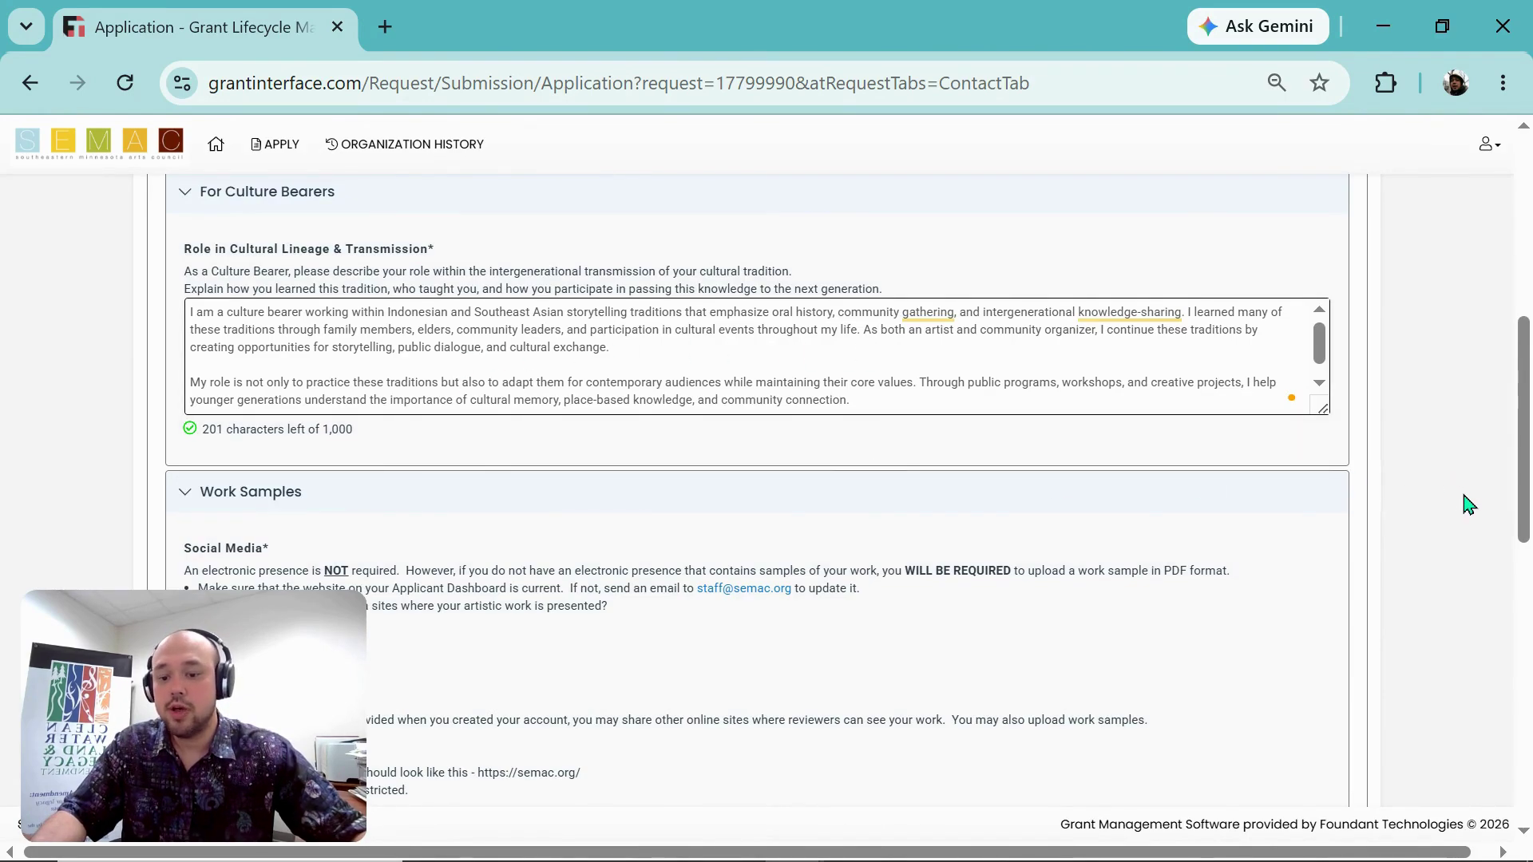
scroll(1469, 504, down, 3)
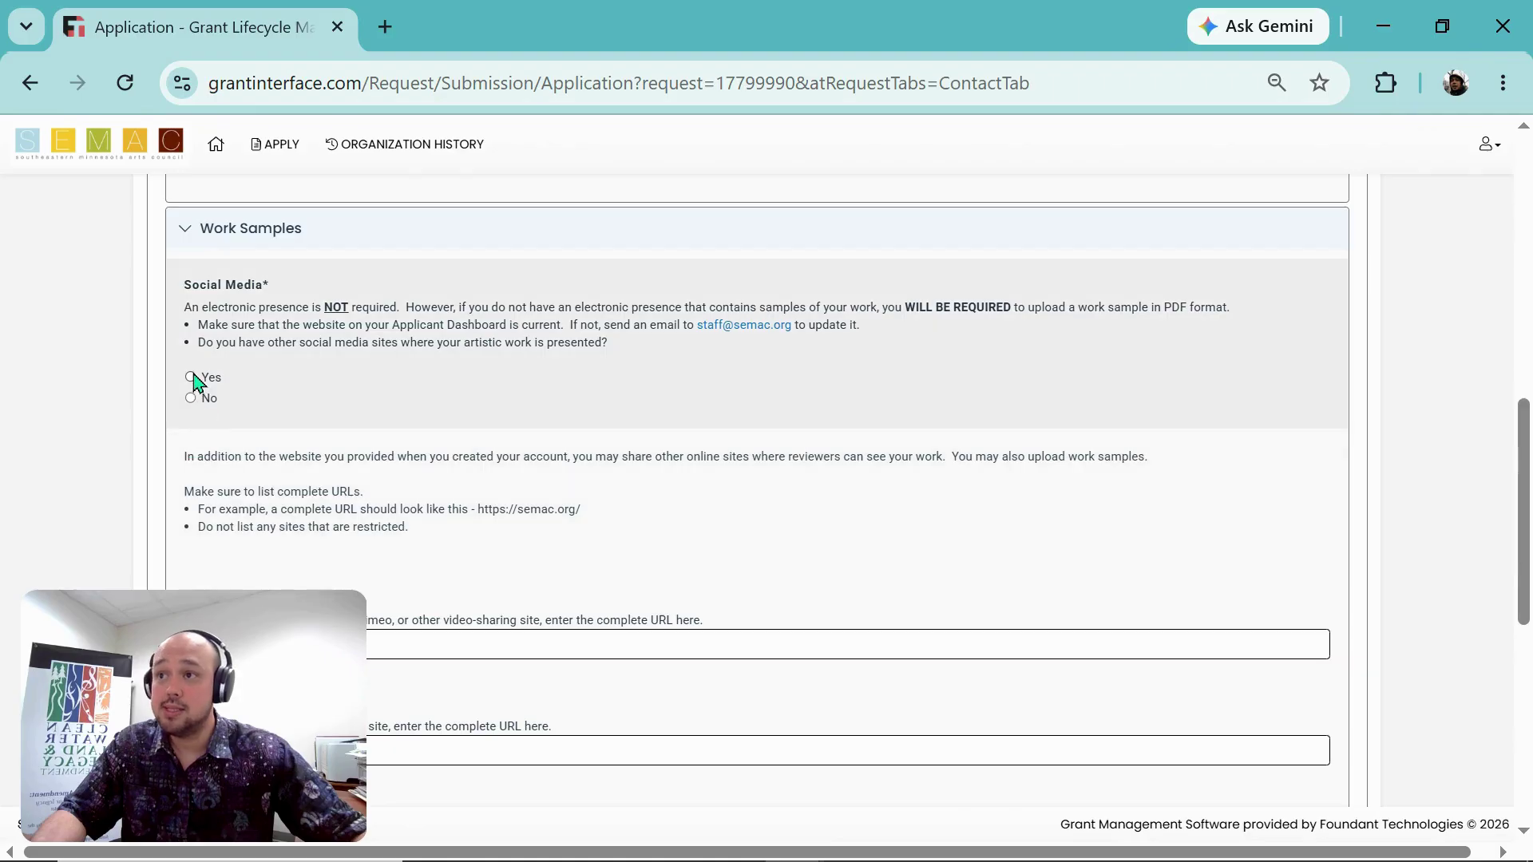
Step: Answer Yes to having other social media sites
click(192, 378)
scroll(557, 485, down, 2)
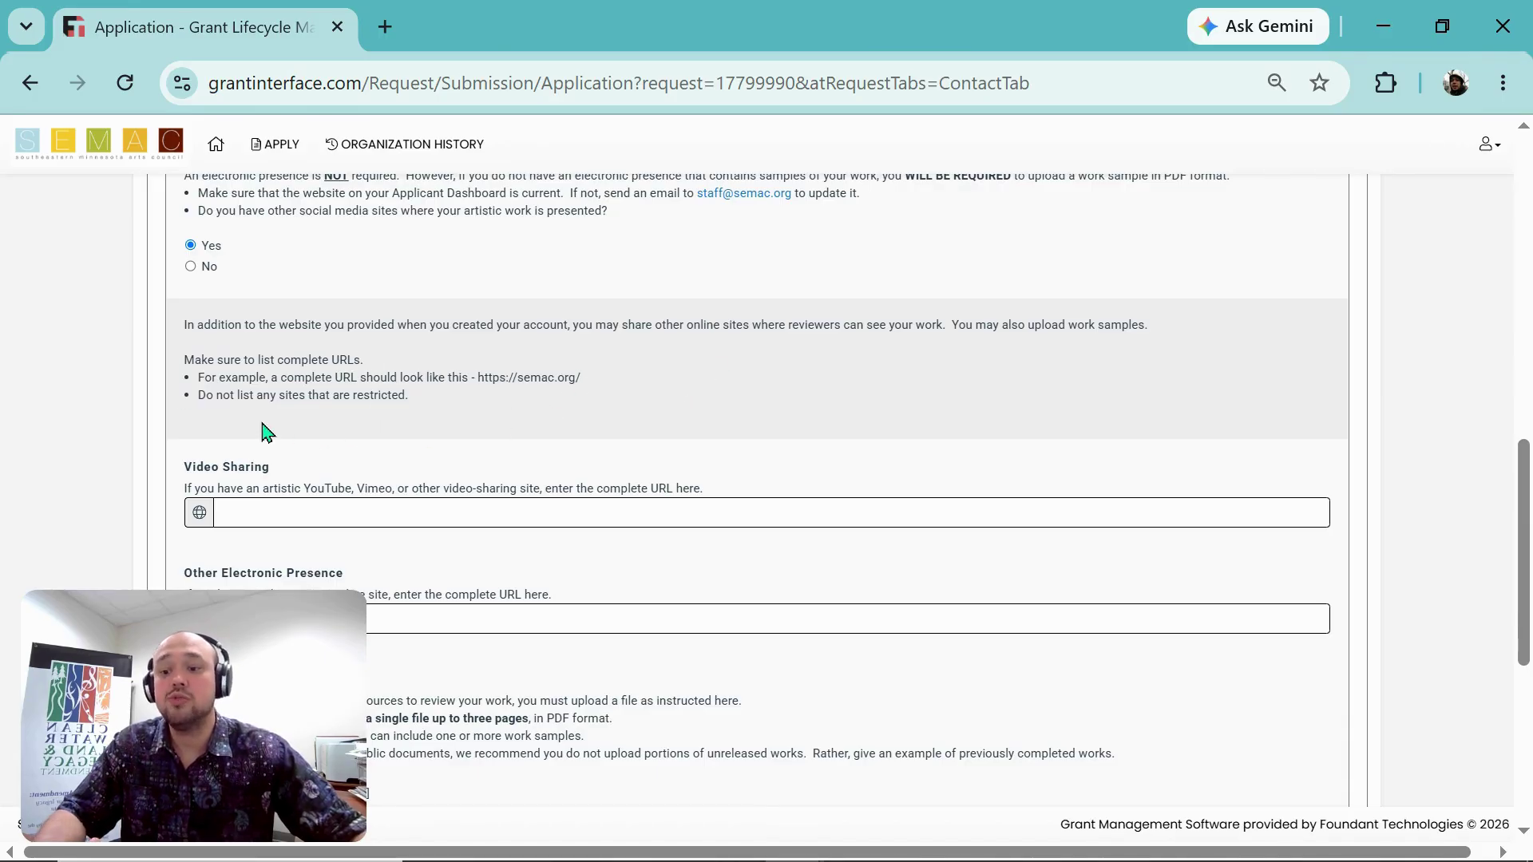
scroll(264, 431, down, 2)
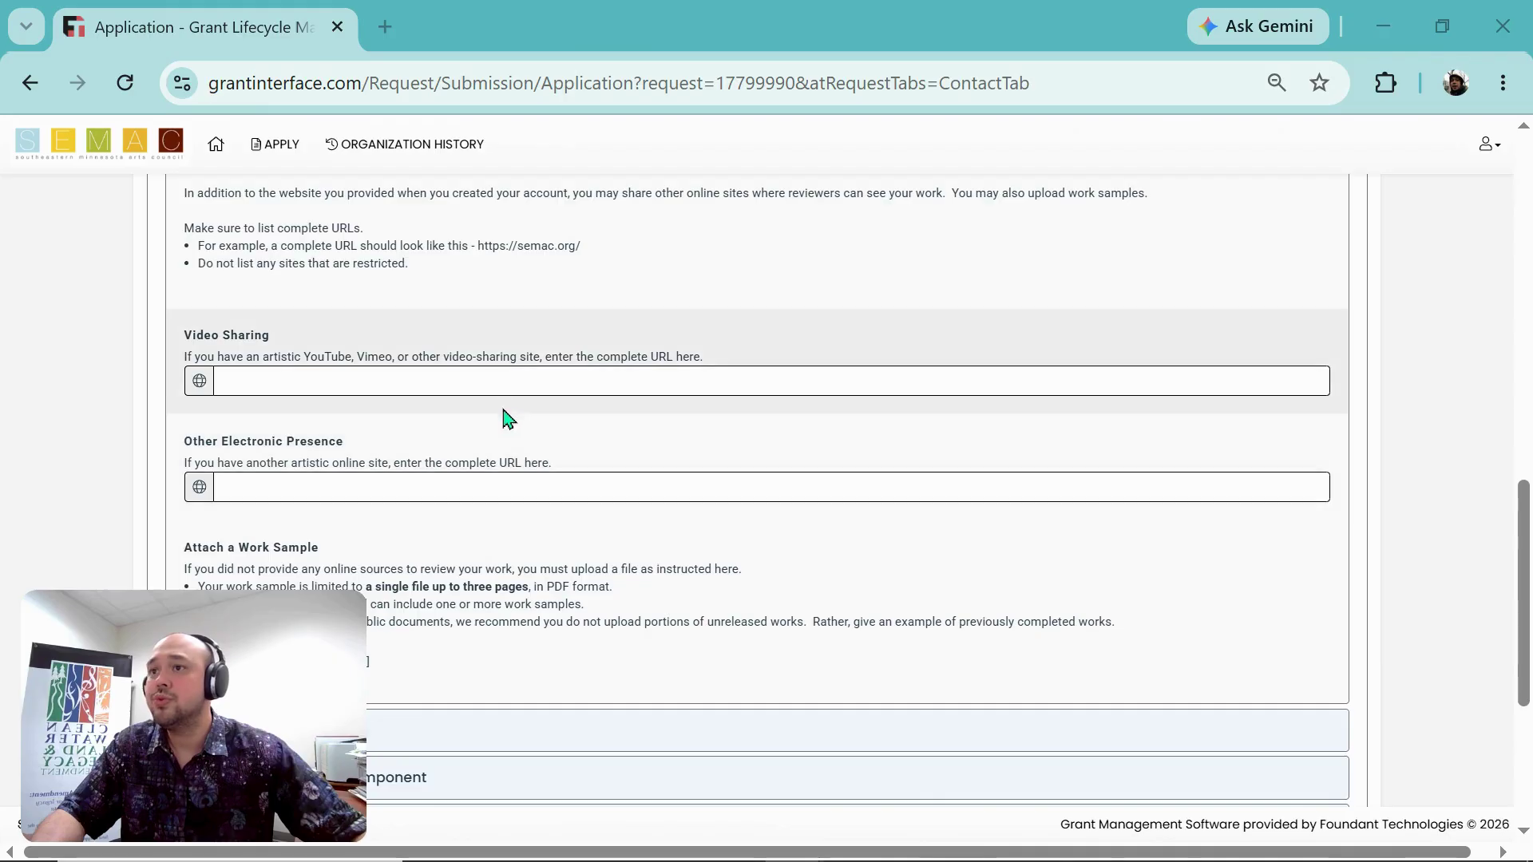
Step: Paste the artist's YouTube channel URL as plain text into Video Sharing
click(530, 380)
right_click(523, 383)
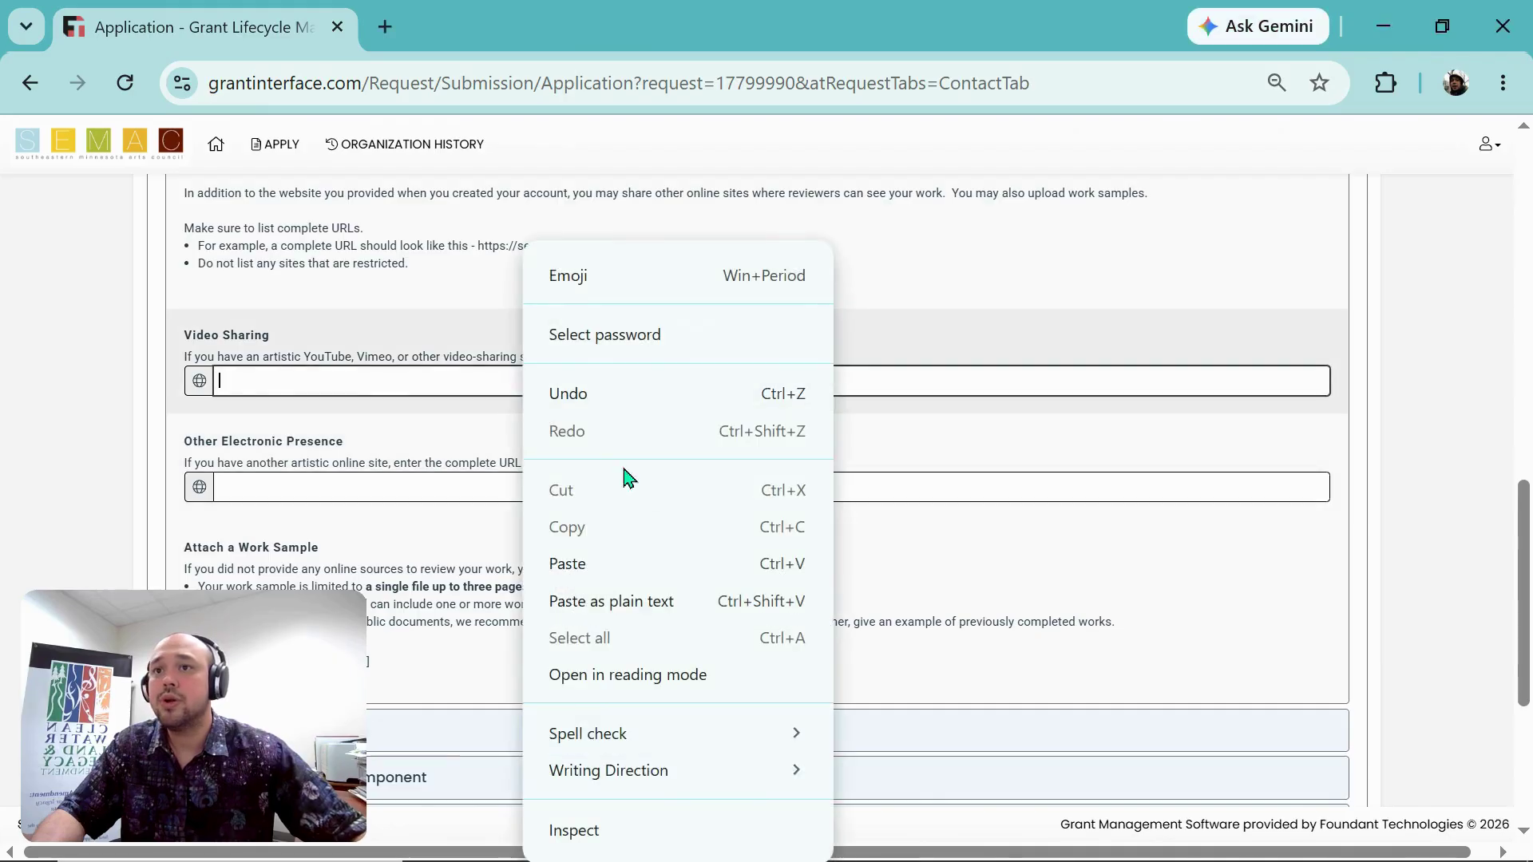
click(608, 600)
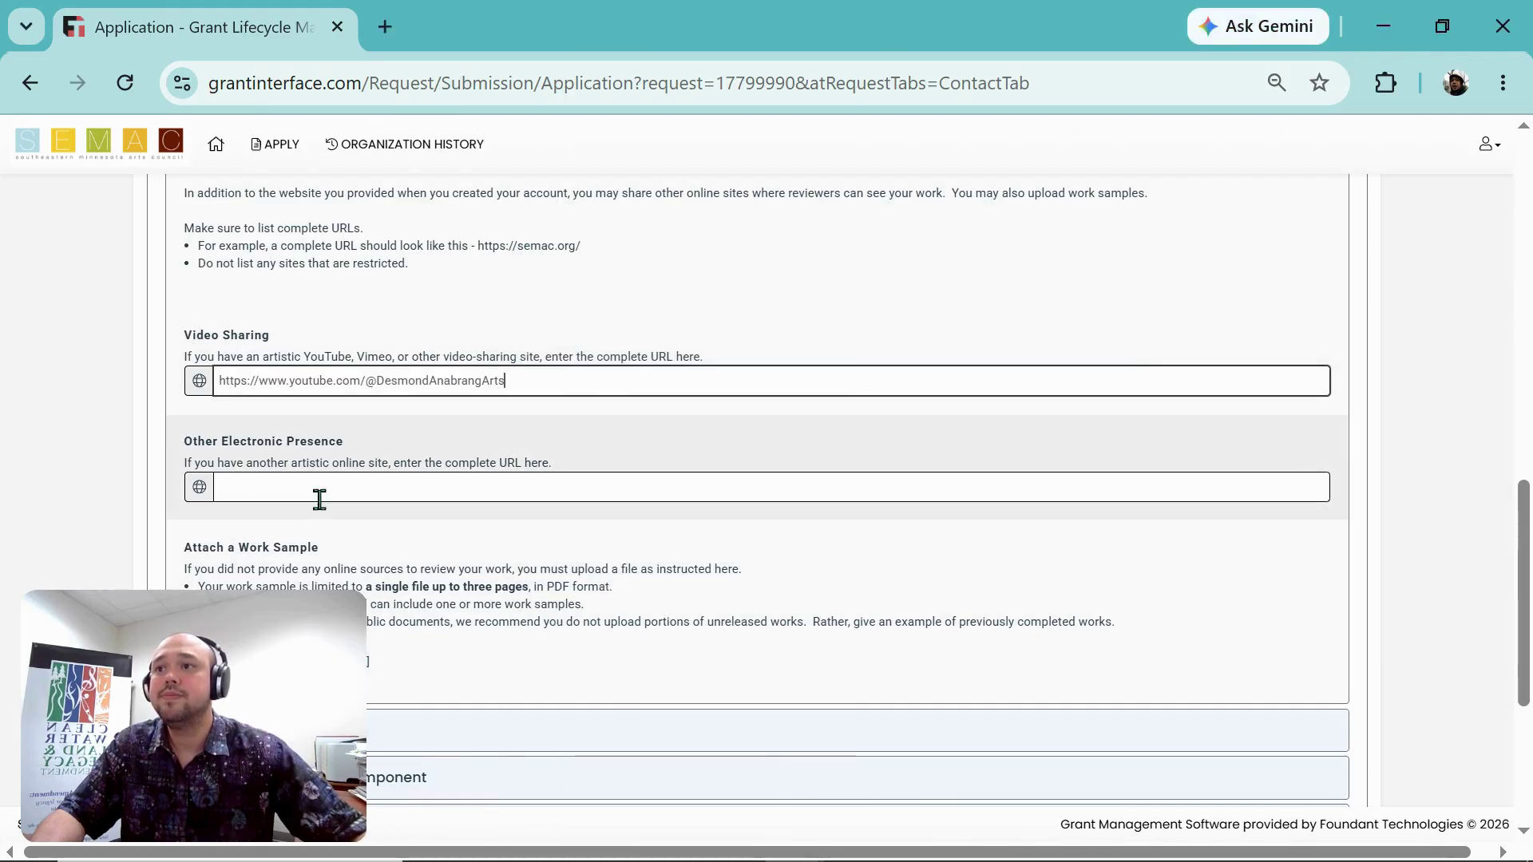
click(335, 490)
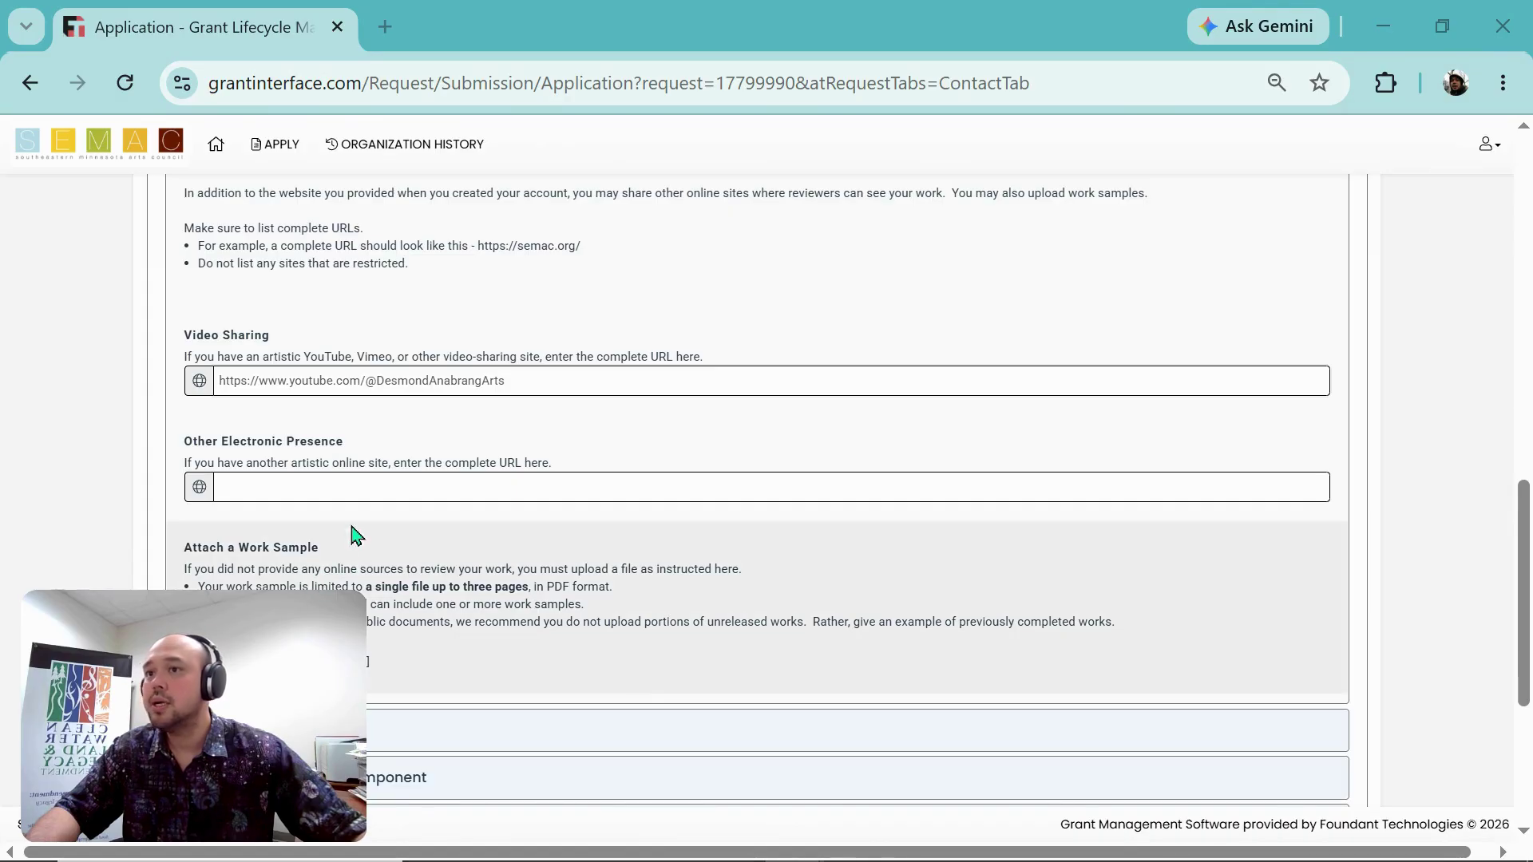
Step: Paste the artist's Facebook page URL into Other Electronic Presence, leaving the PDF upload empty
click(391, 484)
right_click(392, 488)
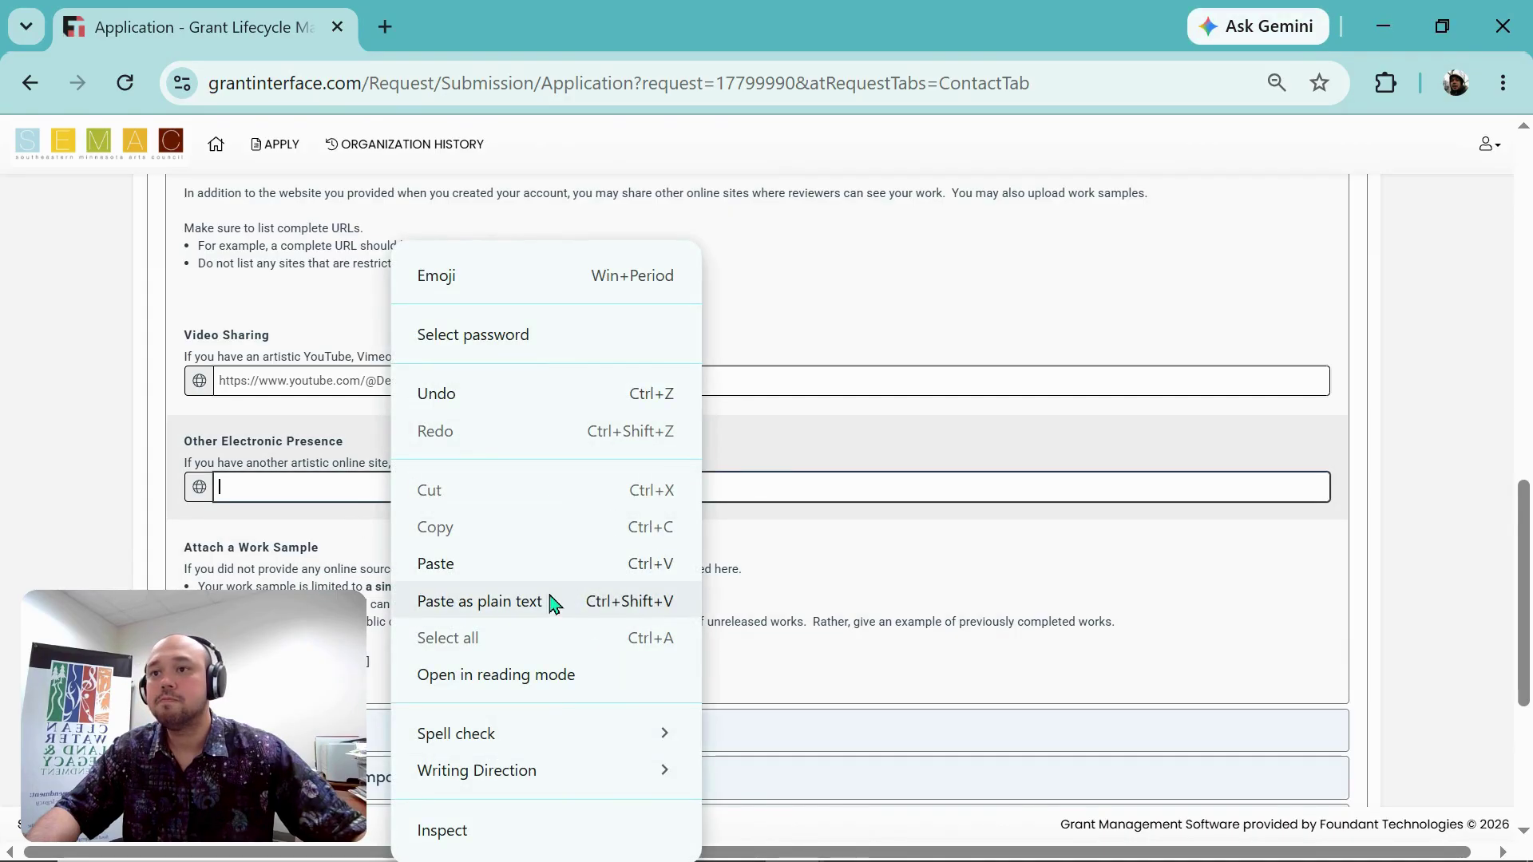
click(550, 601)
click(128, 421)
scroll(179, 439, down, 2)
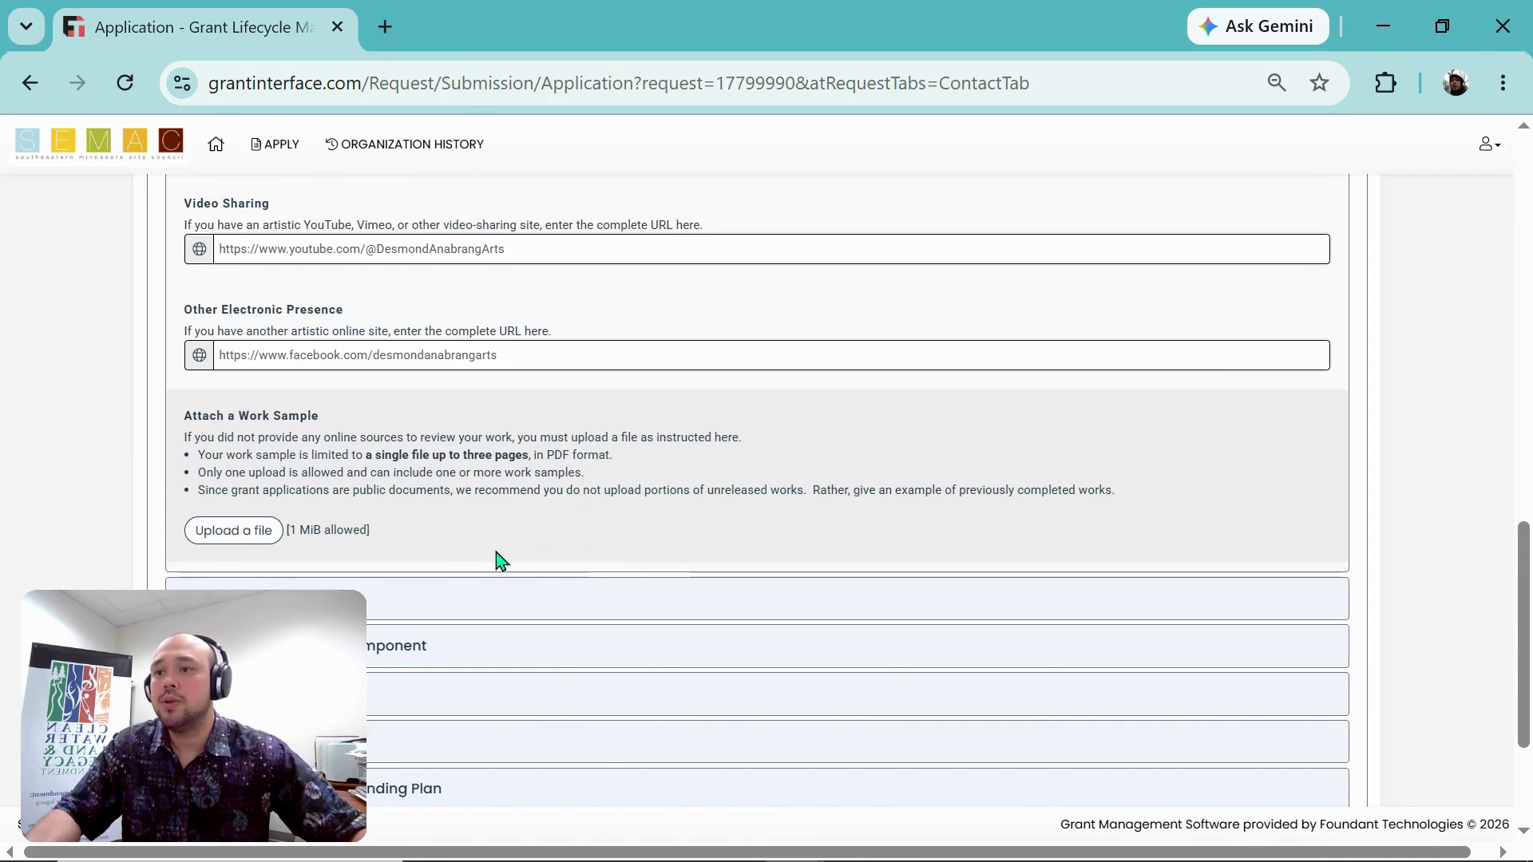
scroll(503, 561, down, 2)
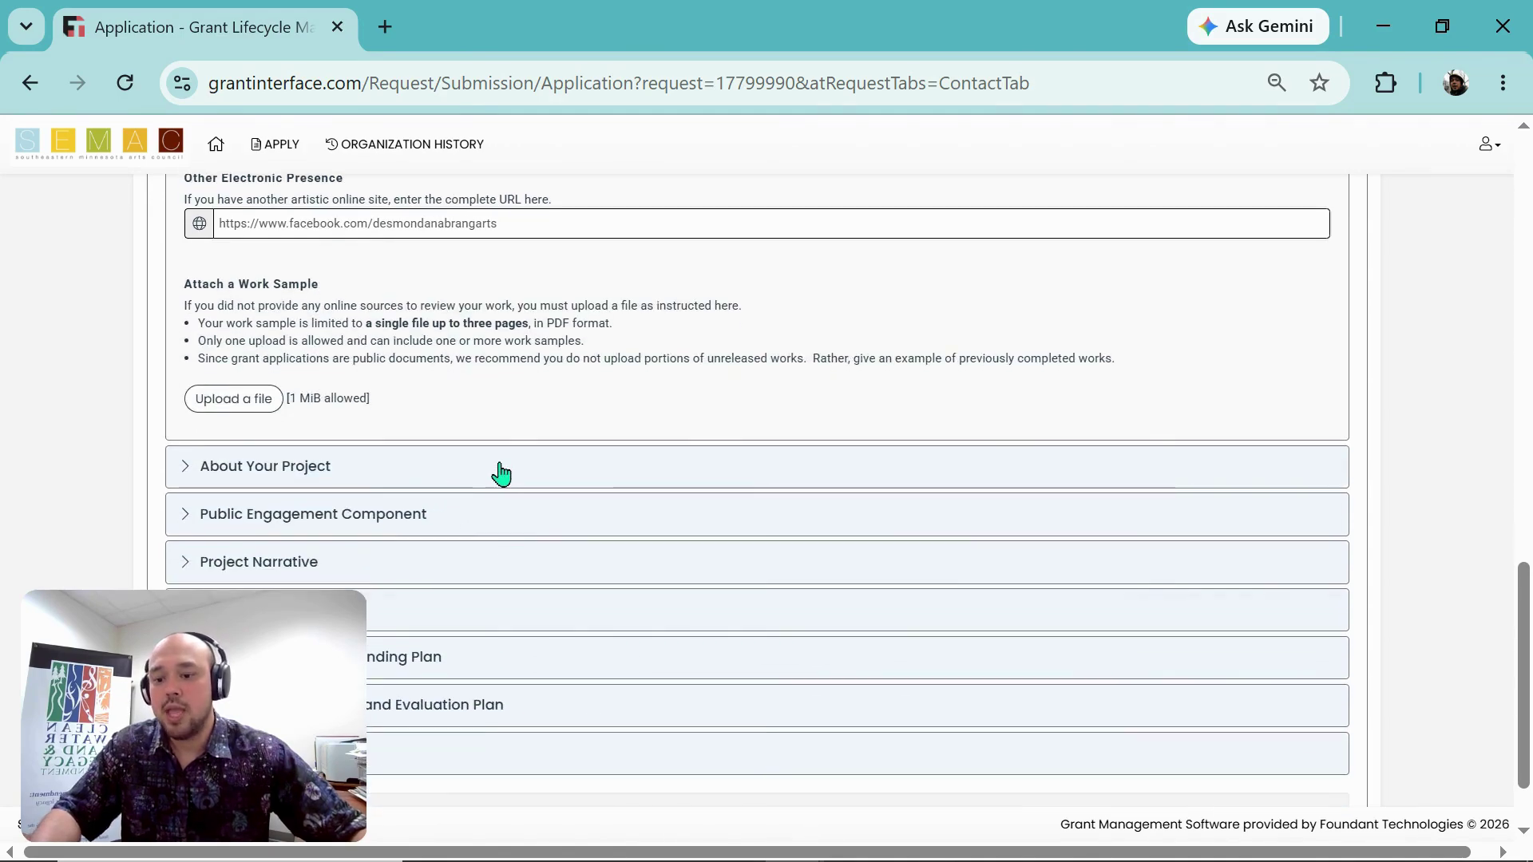